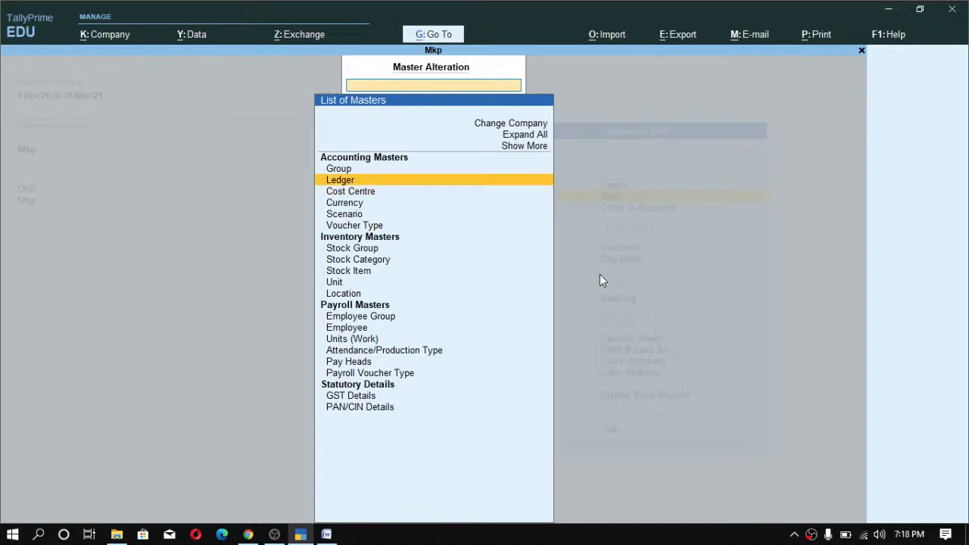
- Open the Rohan Ltd ledger for alteration from the list of ledgers
{"action": "key", "text": "Return"}
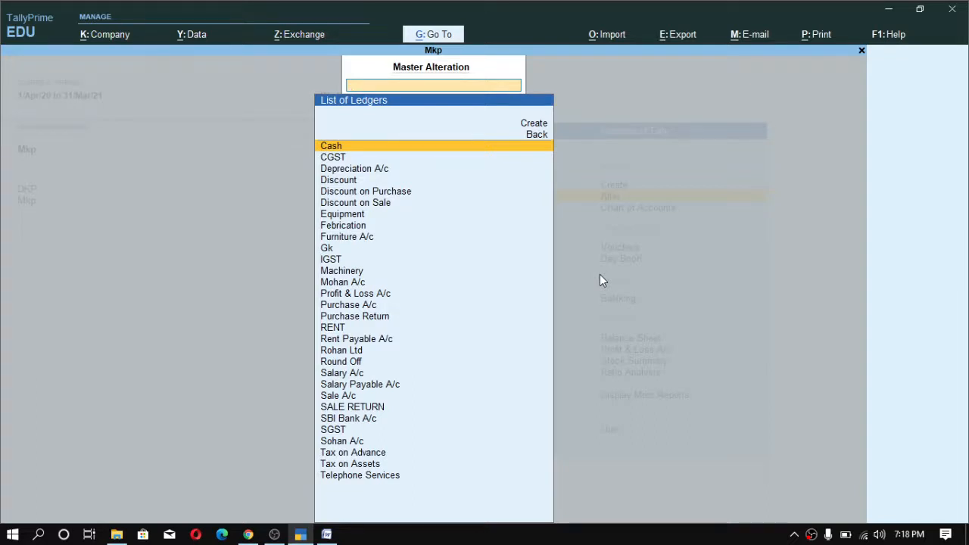
{"action": "key", "text": "Down"}
{"action": "key", "text": "Down"}
{"action": "key", "text": "Down"}
{"action": "key", "text": "Down"}
{"action": "key", "text": "Up"}
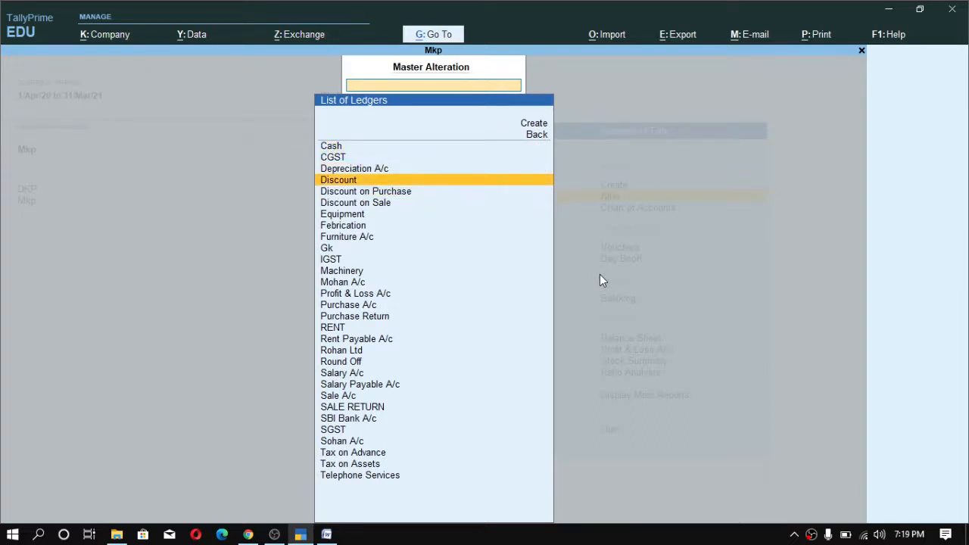
{"action": "type", "text": "roh"}
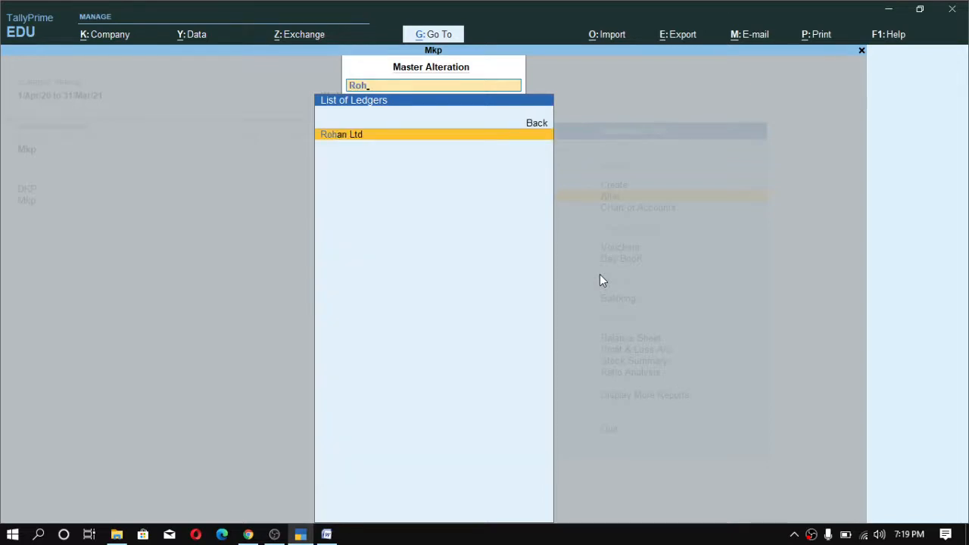
{"action": "key", "text": "Return"}
- Change the Rohan Ltd ledger's group to Sundry Creditors
{"action": "key", "text": "Return"}
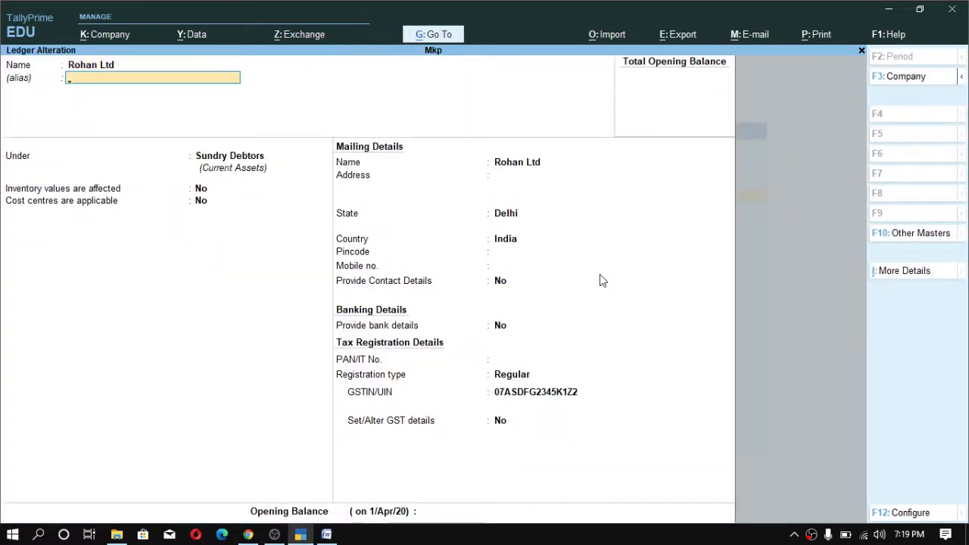
{"action": "key", "text": "Return"}
{"action": "type", "text": "Su"}
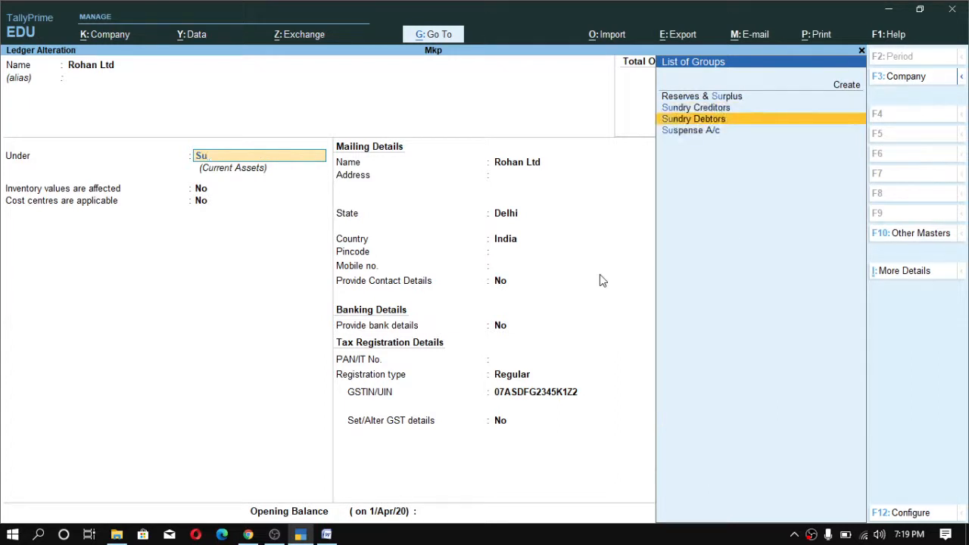
{"action": "key", "text": "Up"}
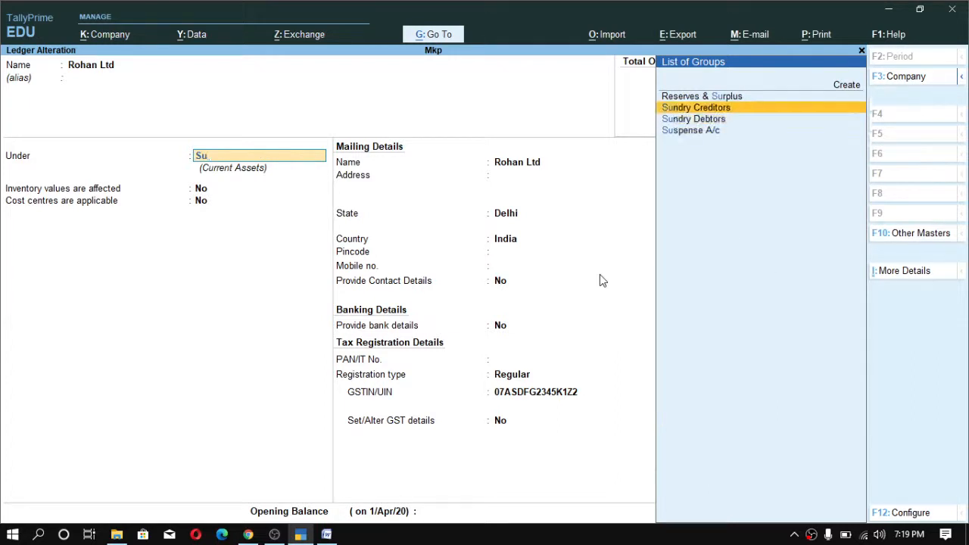
{"action": "key", "text": "Return"}
{"action": "key", "text": "Return"}
- Accept the remaining Rohan Ltd ledger fields and save the alteration
{"action": "key", "text": "Return"}
{"action": "key", "text": "Return"}
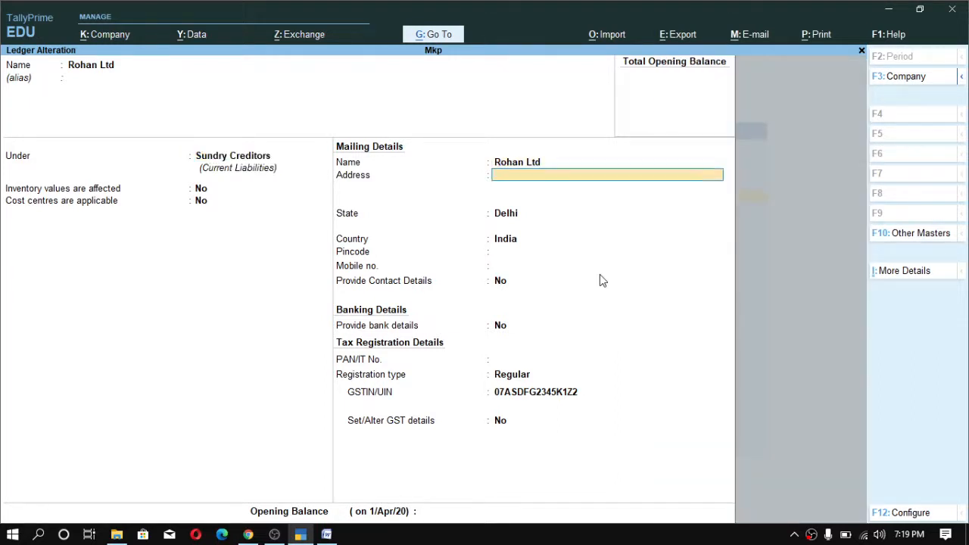
{"action": "key", "text": "Return"}
{"action": "key", "text": "Return"}
{"action": "key", "text": "Return"}
{"action": "key", "text": "Return"}
{"action": "key", "text": "Return"}
{"action": "key", "text": "Return"}
{"action": "key", "text": "Return"}
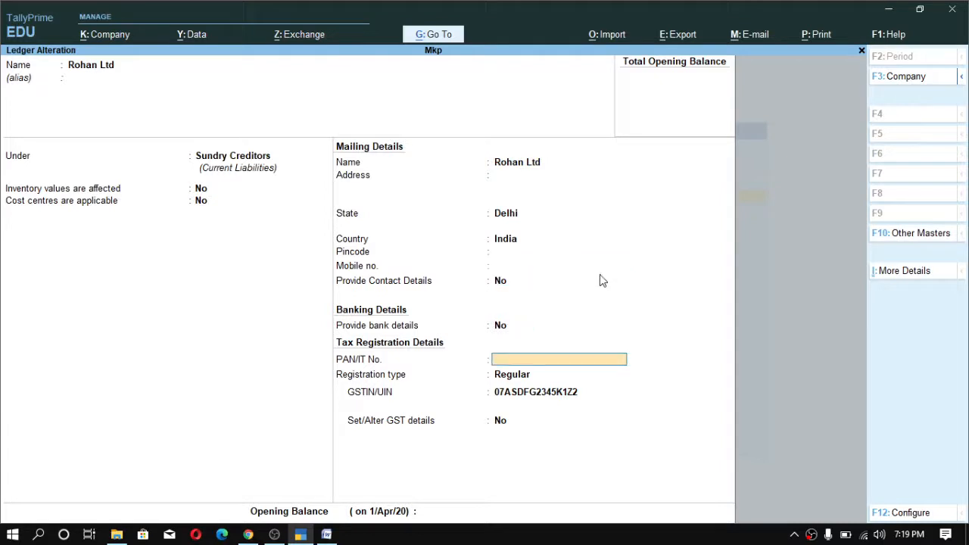
{"action": "key", "text": "Return"}
{"action": "key", "text": "Return"}
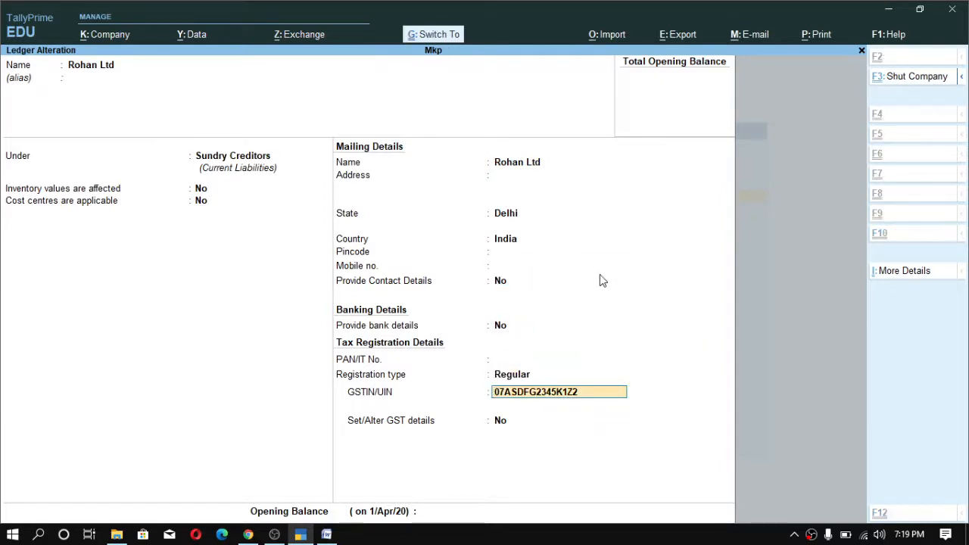
{"action": "key", "text": "ctrl+a"}
- Open the Machinery ledger for alteration
{"action": "key", "text": "Up"}
{"action": "key", "text": "Up"}
{"action": "key", "text": "Up"}
{"action": "key", "text": "Up"}
{"action": "key", "text": "Up"}
{"action": "key", "text": "Up"}
{"action": "key", "text": "Up"}
{"action": "key", "text": "Up"}
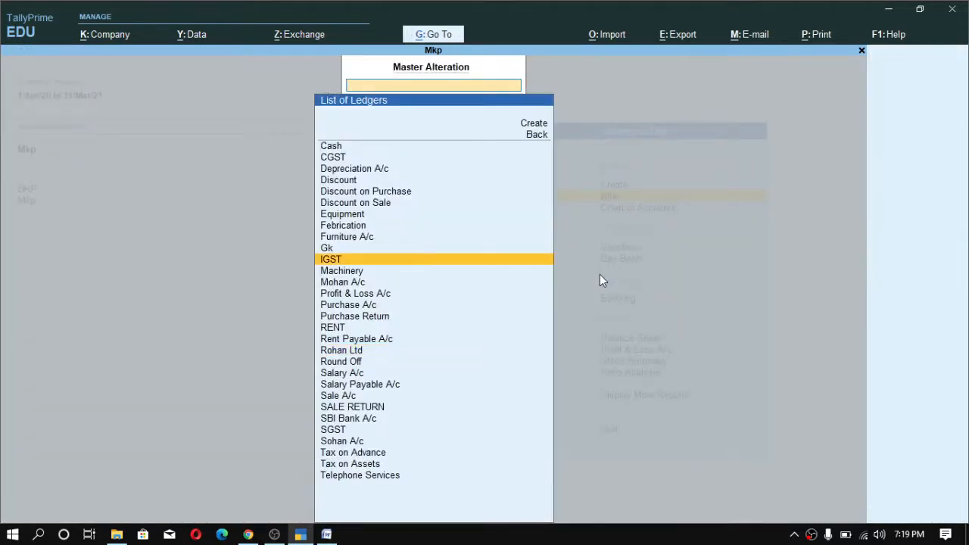
{"action": "key", "text": "Down"}
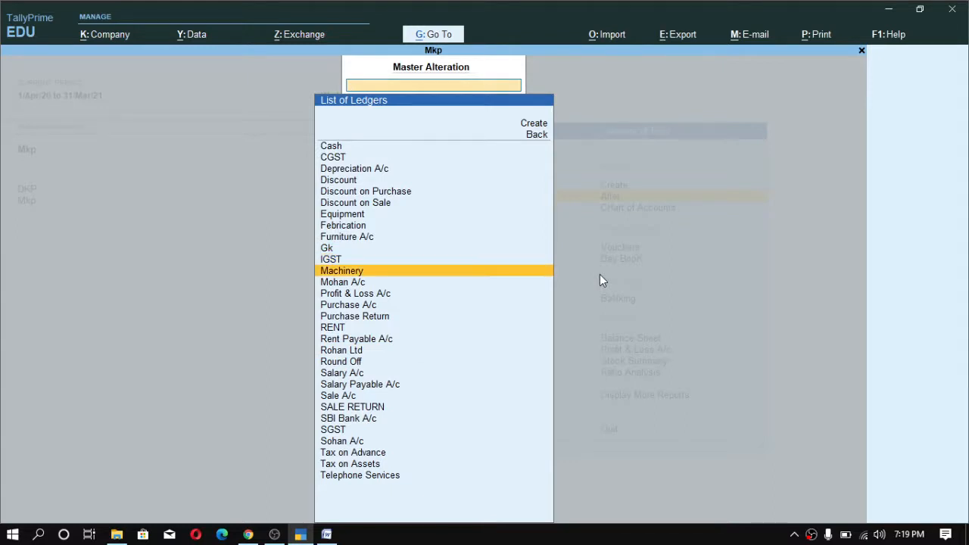
{"action": "key", "text": "Return"}
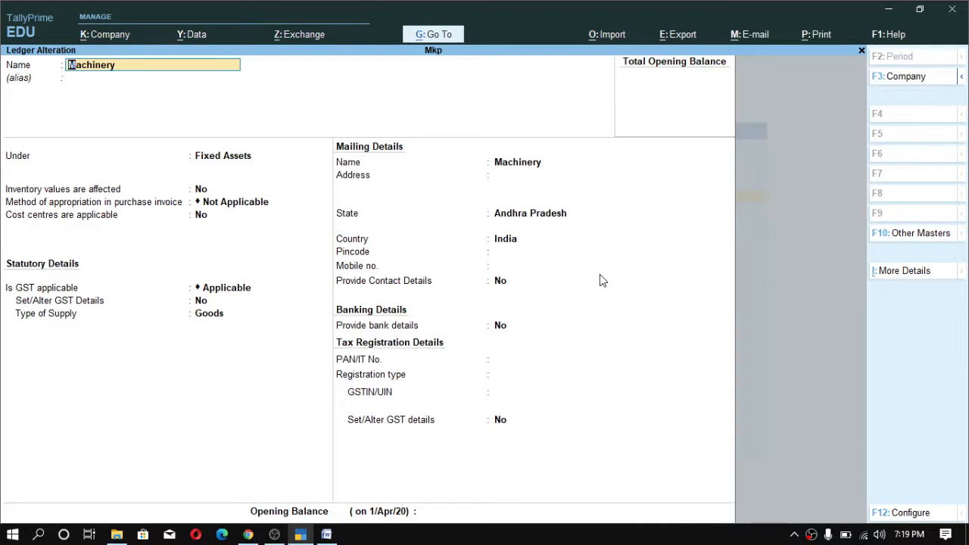
- Set Set/Alter GST Details to Yes on the Machinery ledger to open its GST details
{"action": "key", "text": "Return"}
{"action": "key", "text": "Return"}
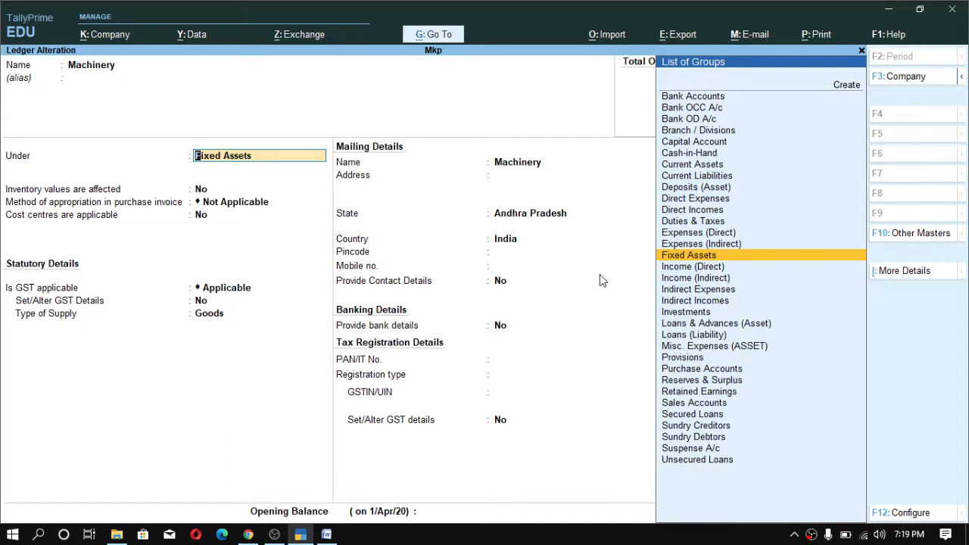
{"action": "key", "text": "Return"}
{"action": "key", "text": "Return"}
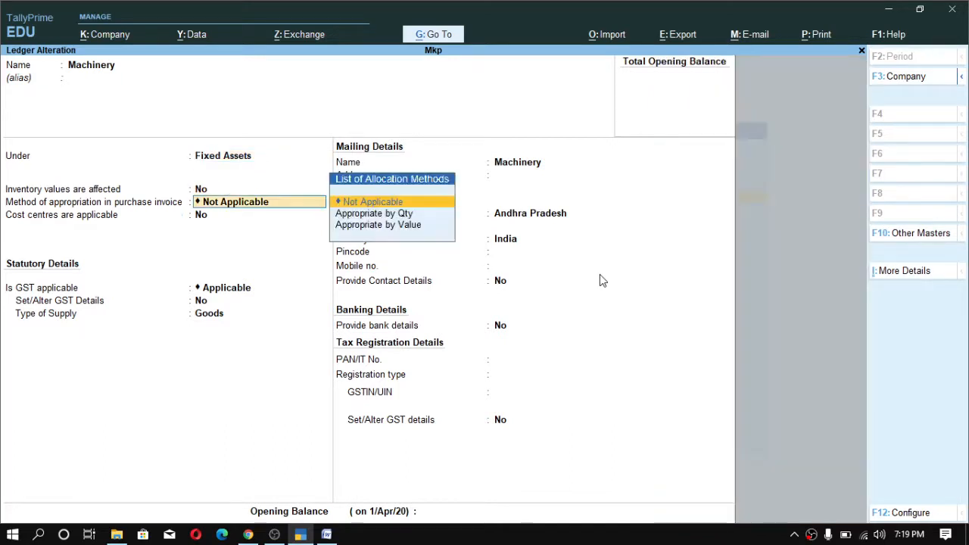
{"action": "key", "text": "Return"}
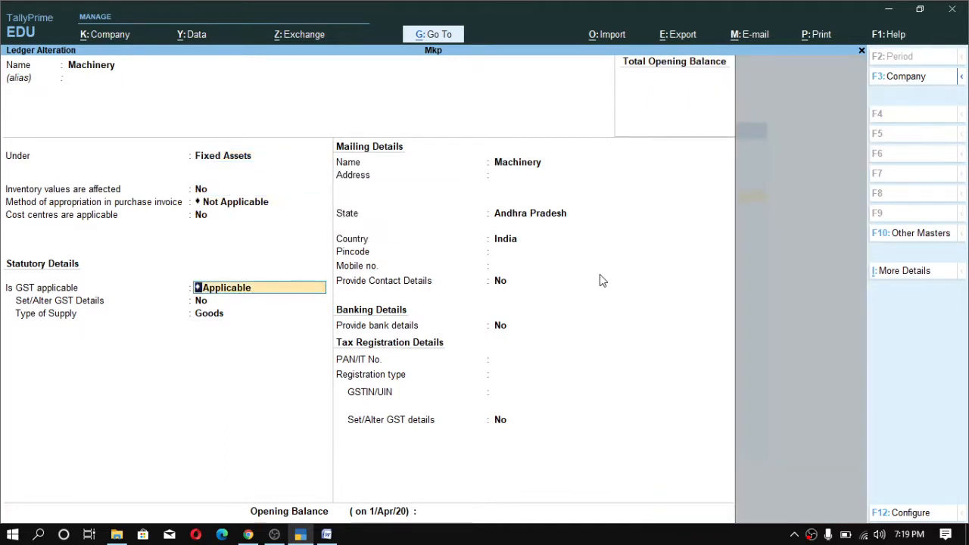
{"action": "key", "text": "Return"}
{"action": "key", "text": "y"}
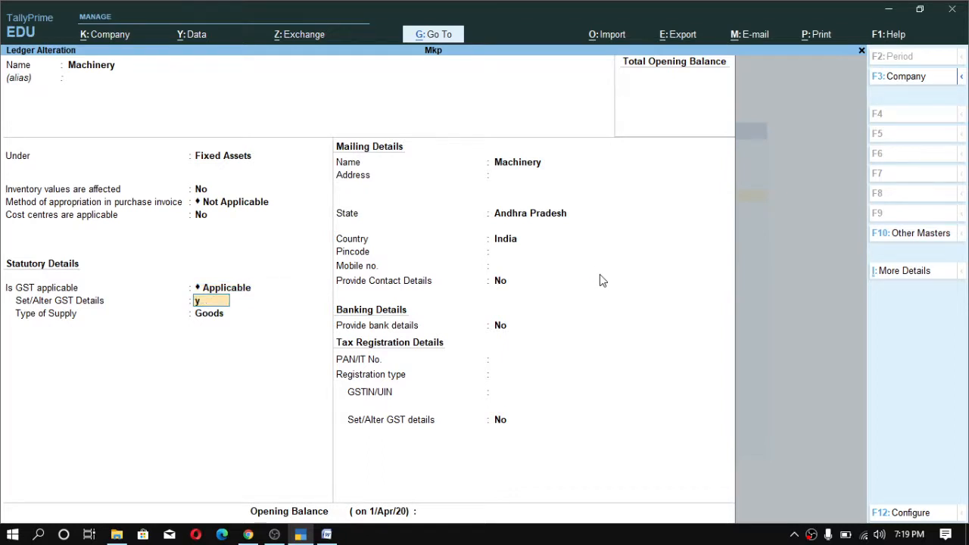
{"action": "key", "text": "Return"}
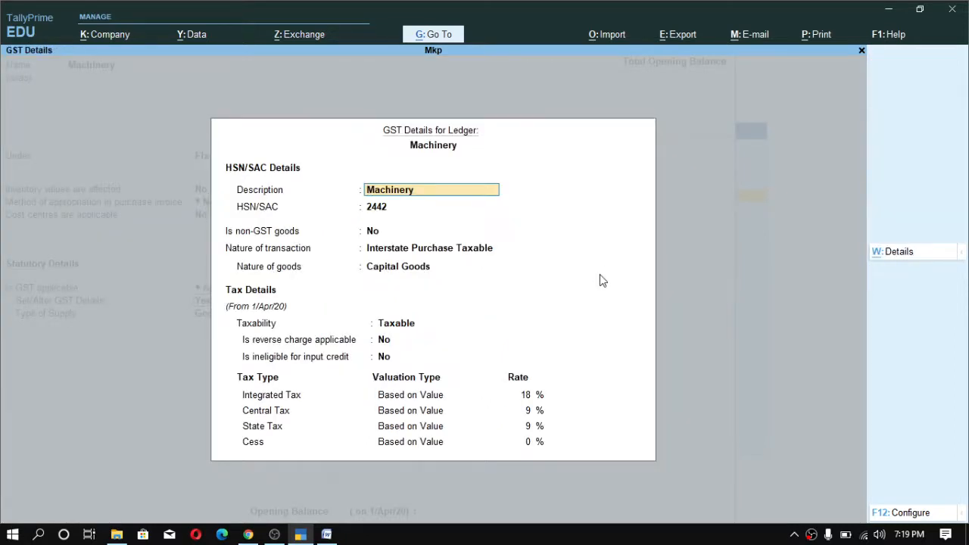
- Step through the Machinery GST details fields down to the tax rates
{"action": "key", "text": "Return"}
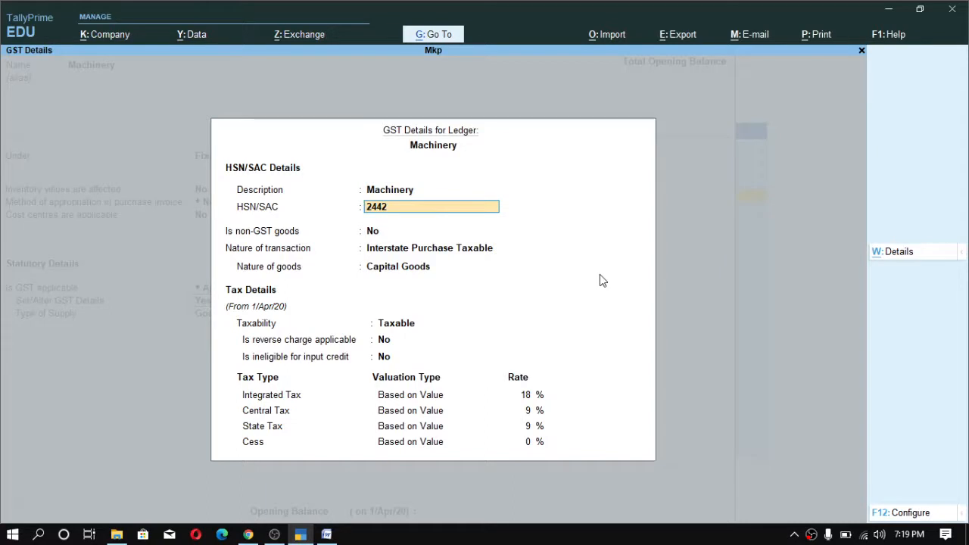
{"action": "key", "text": "Return"}
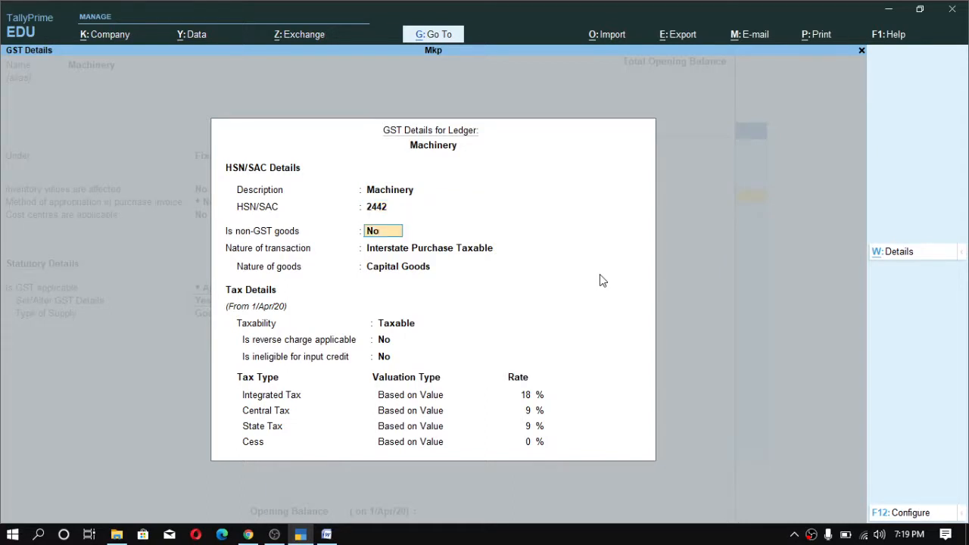
{"action": "key", "text": "Return"}
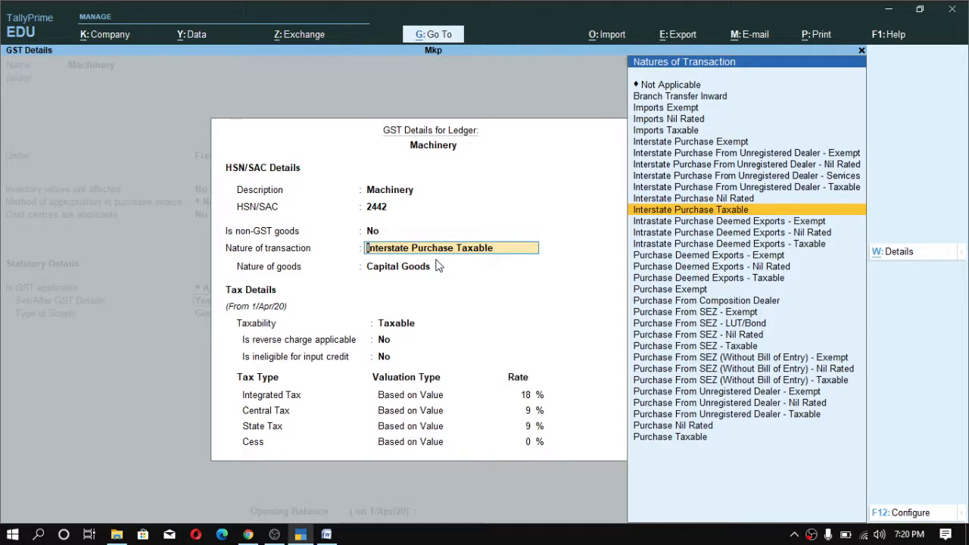
{"action": "key", "text": "Return"}
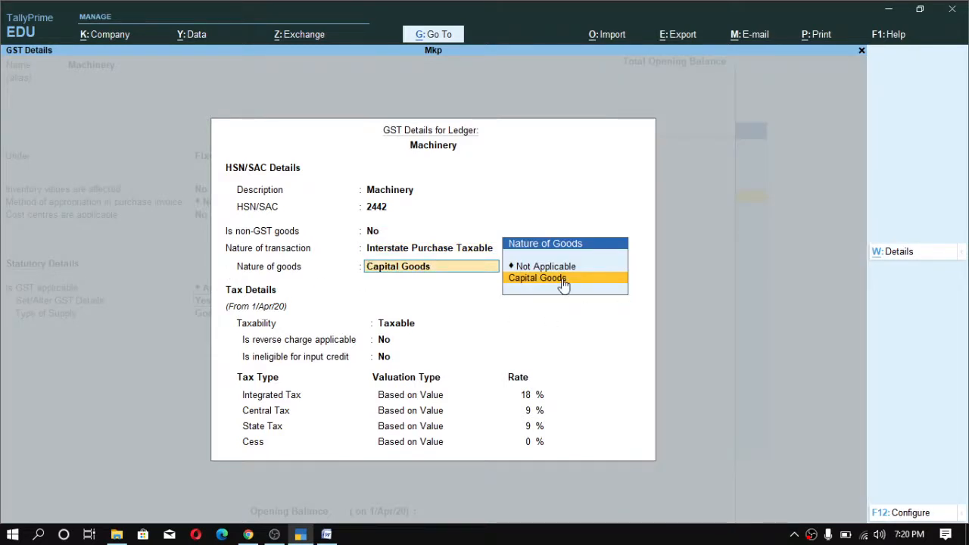
{"action": "key", "text": "Return"}
{"action": "key", "text": "Return"}
{"action": "key", "text": "Return"}
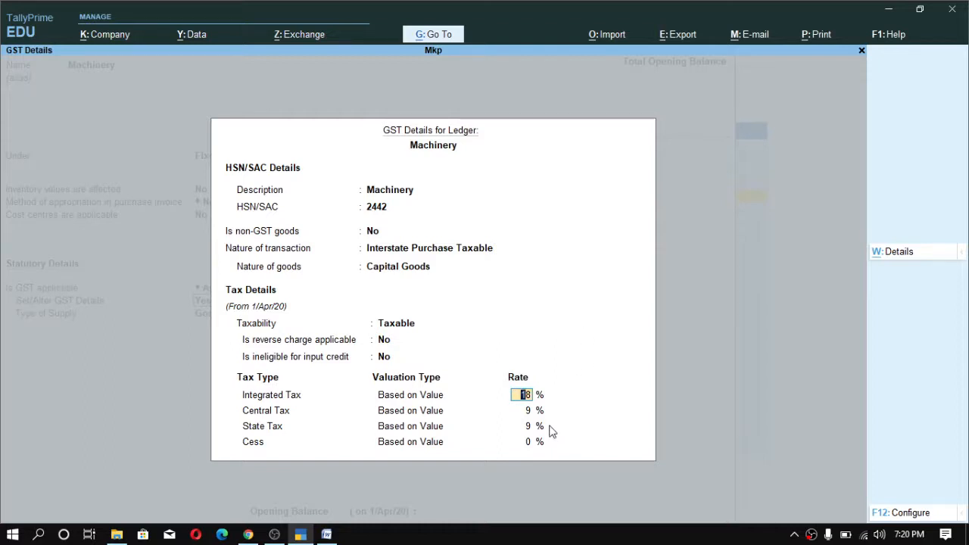
- Open the GST details configuration for the ledger and accept its settings
{"action": "left_click", "coordinate": [470, 270]}
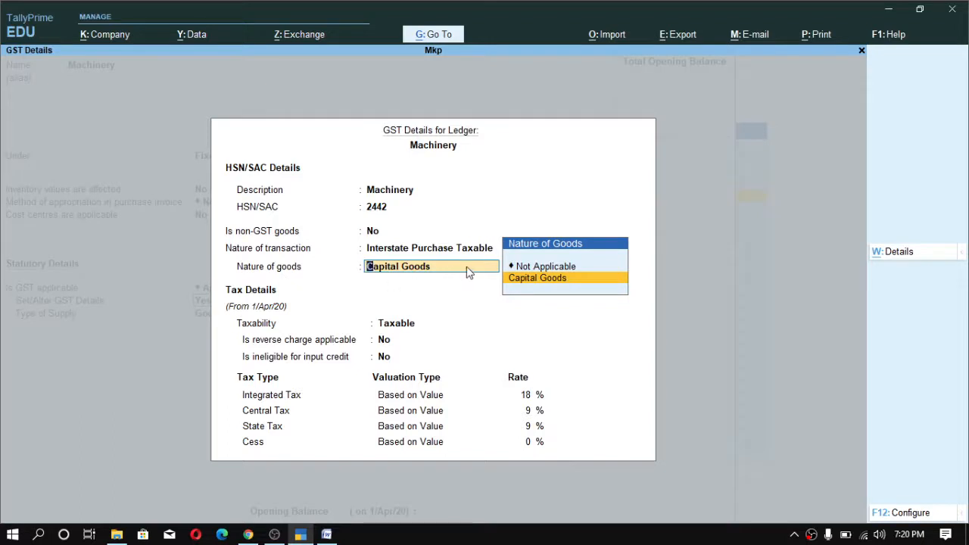
{"action": "left_click", "coordinate": [908, 513]}
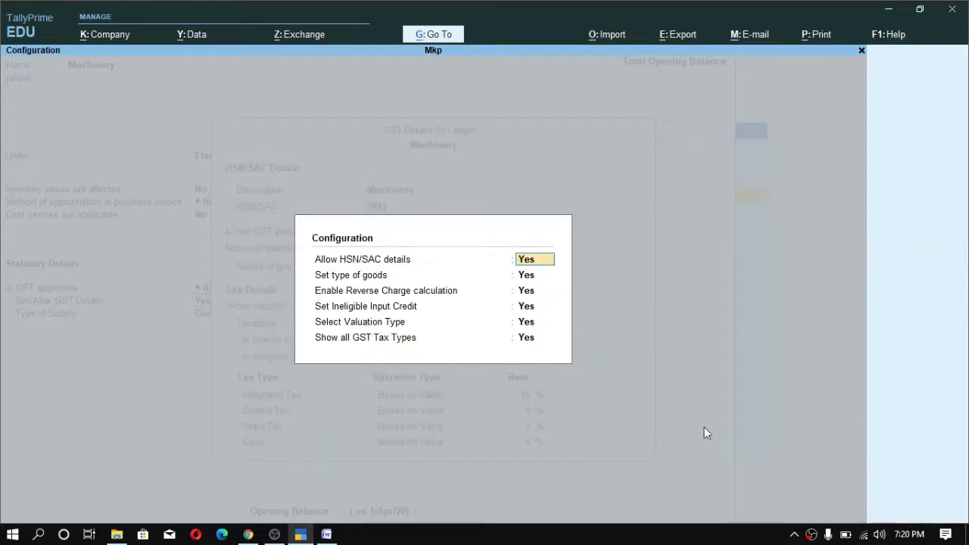
{"action": "left_click", "coordinate": [525, 278]}
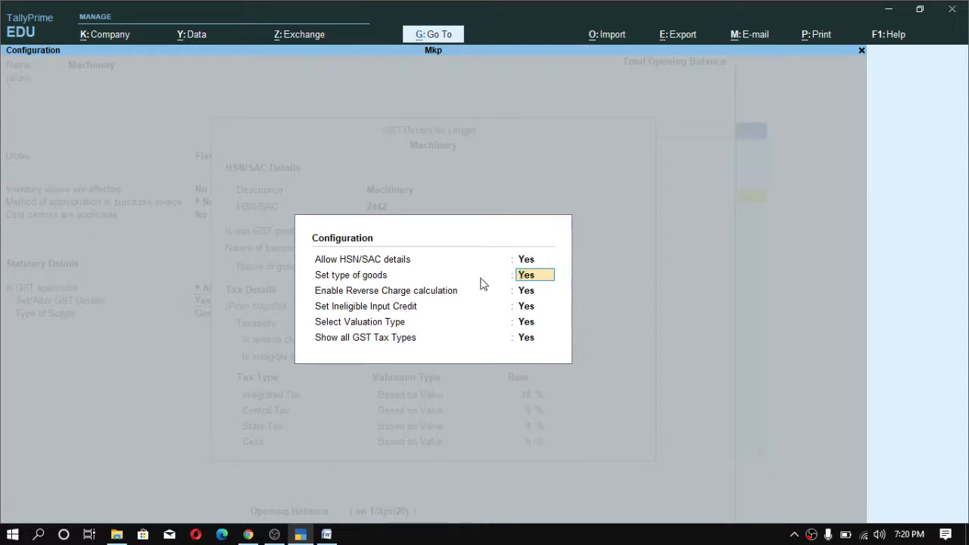
{"action": "key", "text": "ctrl+a"}
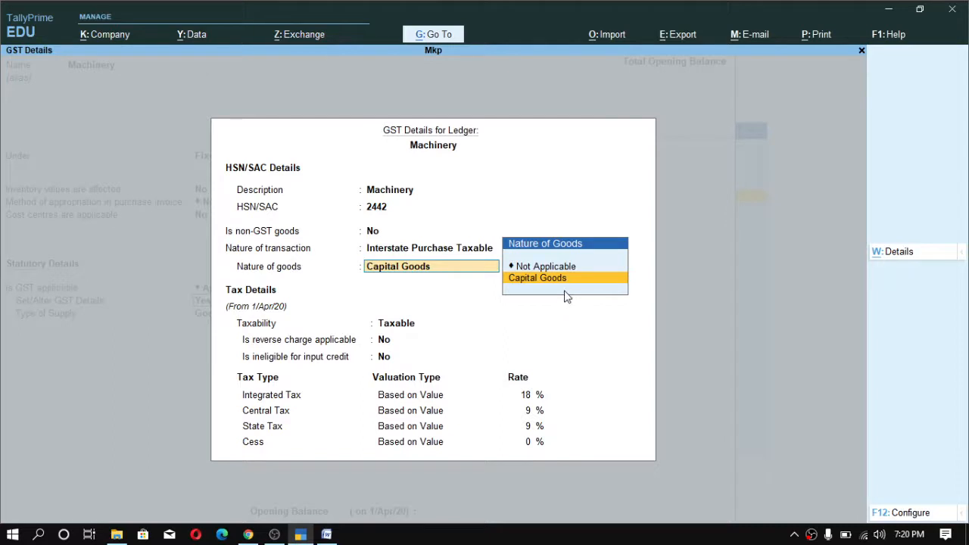
- Accept the GST details and save the Machinery ledger
{"action": "key", "text": "Return"}
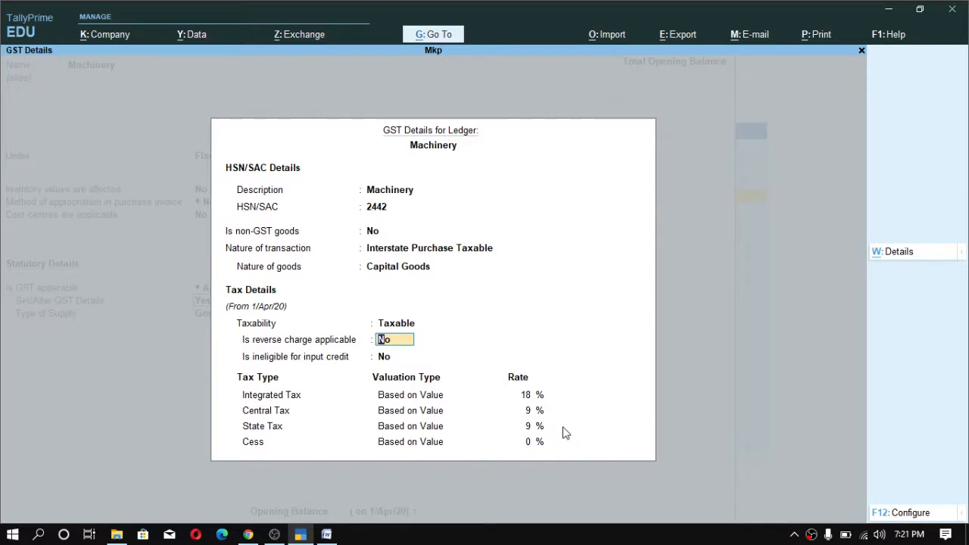
{"action": "key", "text": "ctrl+a"}
{"action": "key", "text": "Return"}
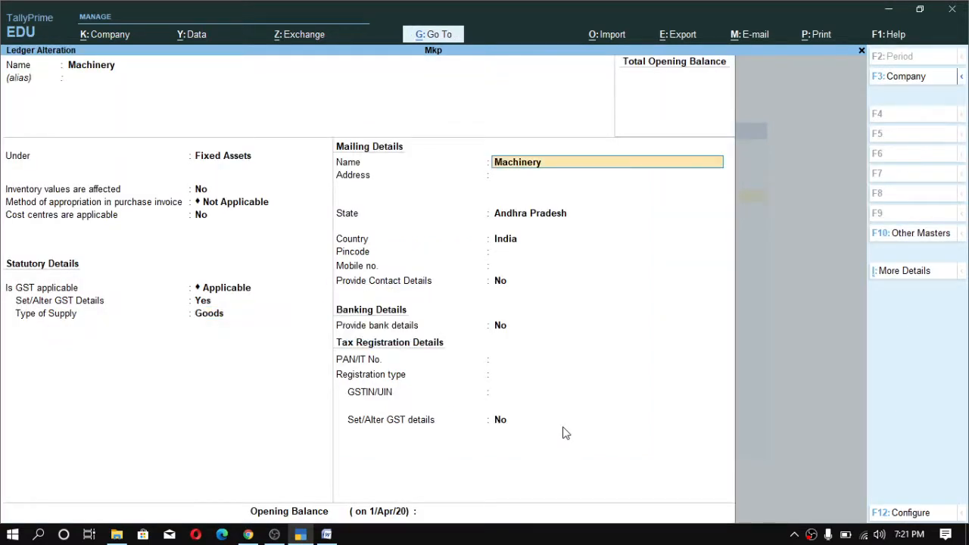
{"action": "key", "text": "ctrl+a"}
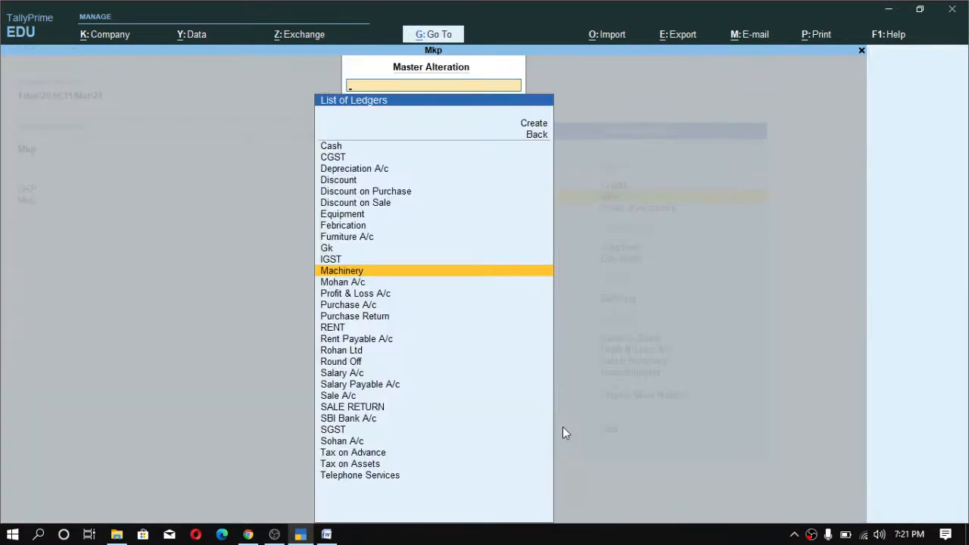
- Search the ledger list for IGST and open it for alteration
{"action": "key", "text": "Up"}
{"action": "key", "text": "Up"}
{"action": "key", "text": "Up"}
{"action": "key", "text": "Up"}
{"action": "key", "text": "Up"}
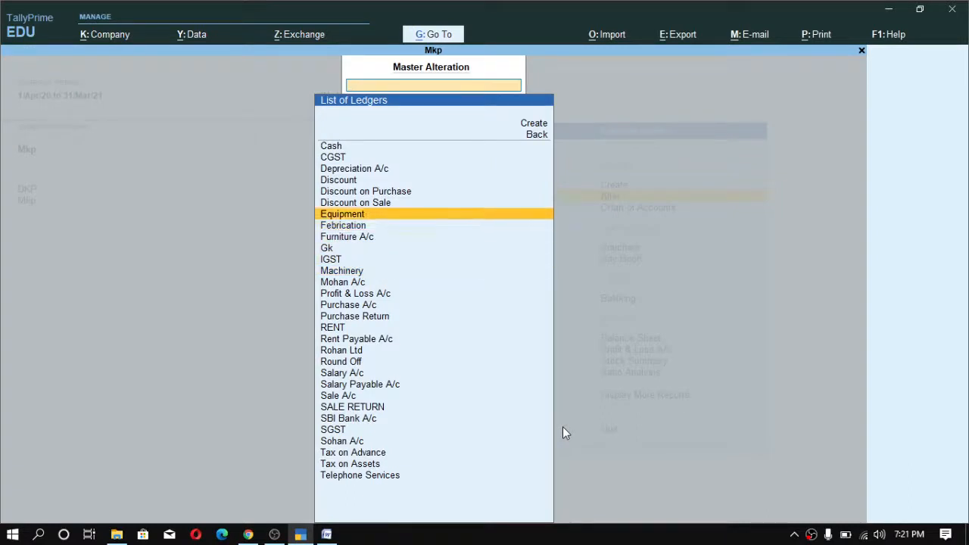
{"action": "key", "text": "Up"}
{"action": "key", "text": "Up"}
{"action": "key", "text": "Up"}
{"action": "key", "text": "Up"}
{"action": "type", "text": "ig"}
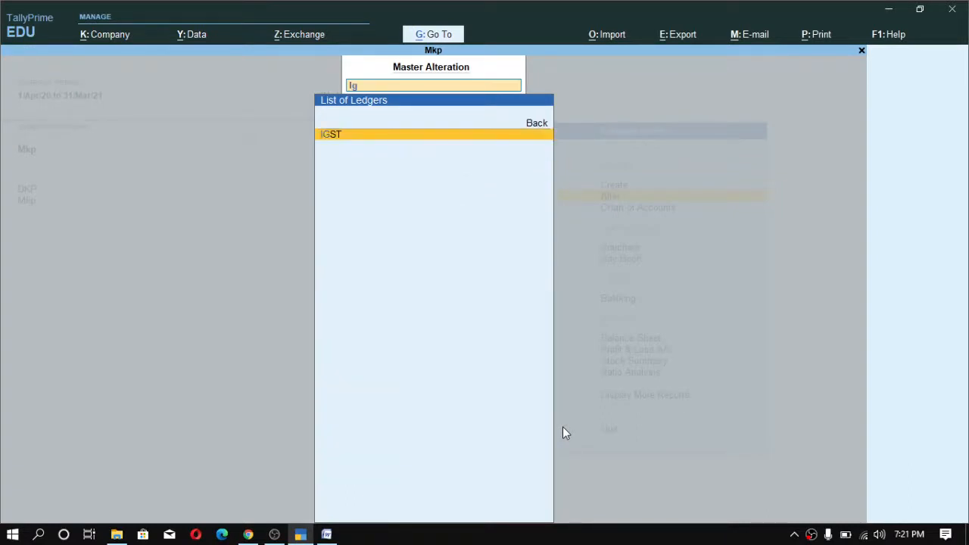
{"action": "key", "text": "Return"}
- Step through the IGST ledger fields, keeping Integrated Tax as tax type, and save it
{"action": "key", "text": "Return"}
{"action": "key", "text": "Return"}
{"action": "key", "text": "Return"}
{"action": "key", "text": "Return"}
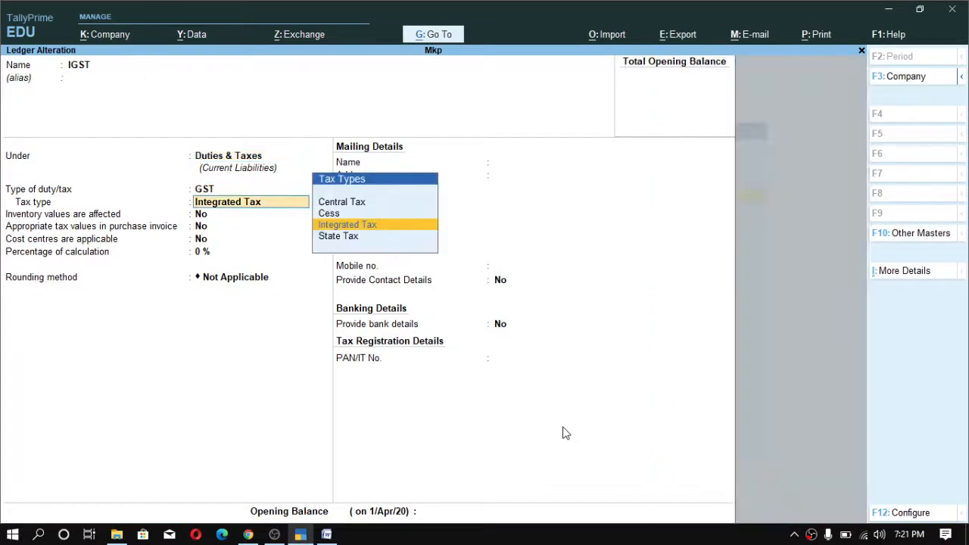
{"action": "key", "text": "Return"}
{"action": "key", "text": "Return"}
{"action": "key", "text": "ctrl+a"}
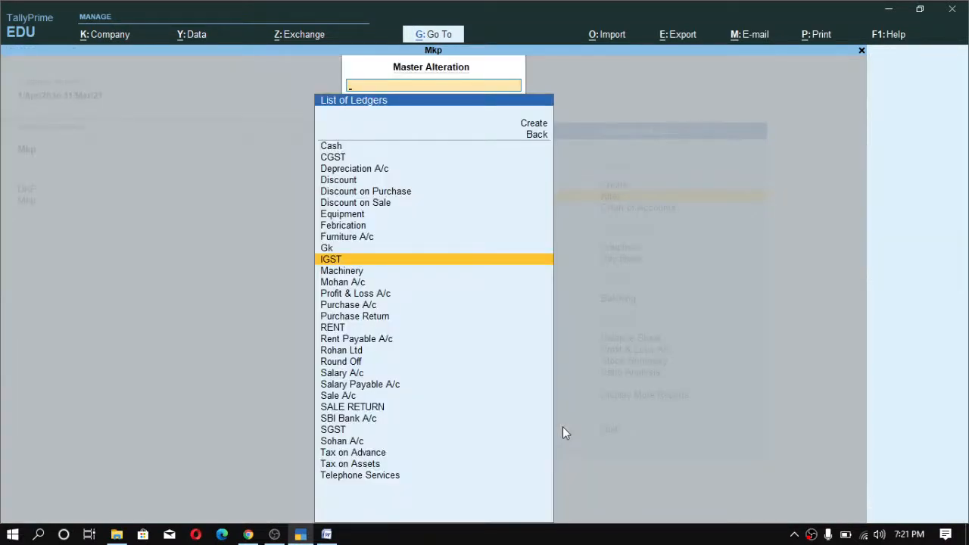
- Leave the ledger list and return to the Gateway of Tally, declining to quit
{"action": "key", "text": "Escape"}
{"action": "key", "text": "Escape"}
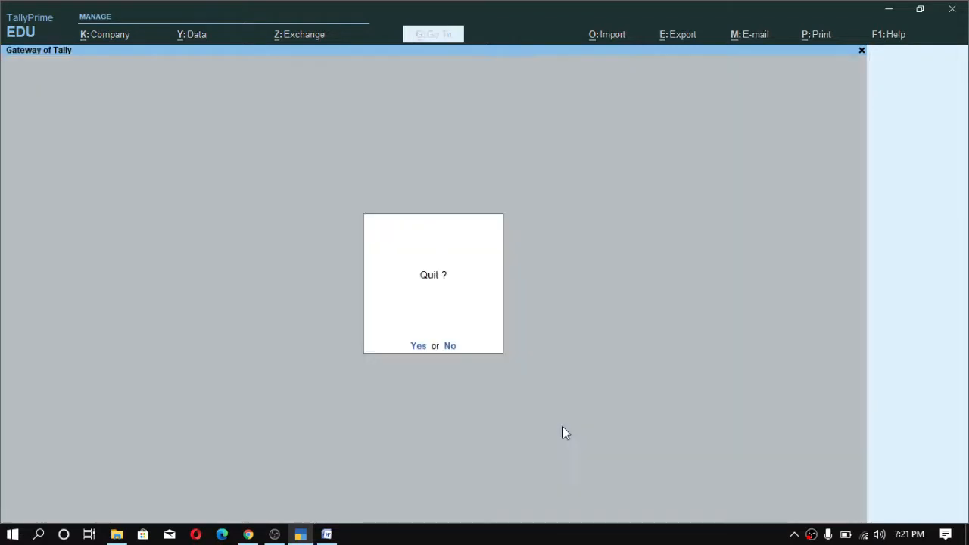
{"action": "key", "text": "Escape"}
{"action": "key", "text": "Down"}
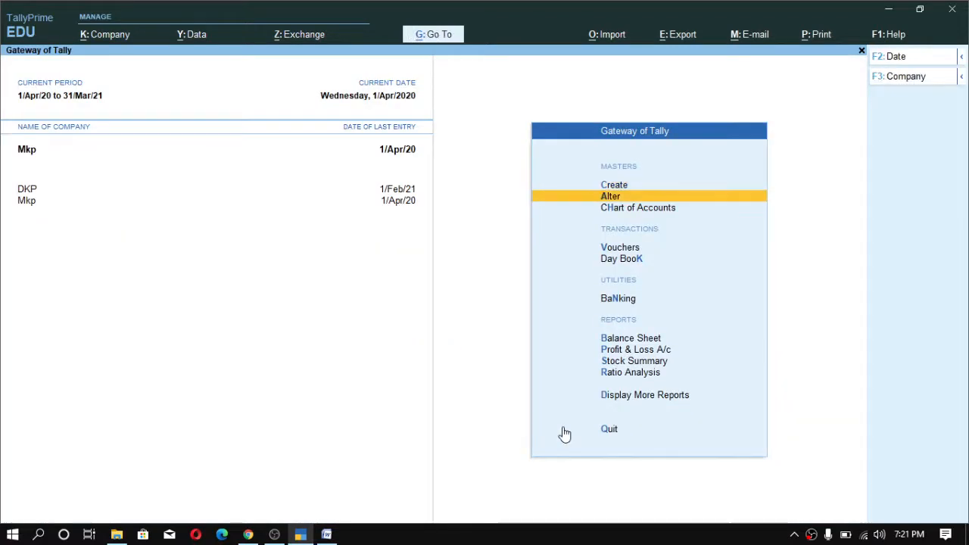
- Open voucher entry and switch the Purchase voucher to Accounting Invoice mode
{"action": "key", "text": "Down"}
{"action": "key", "text": "Down"}
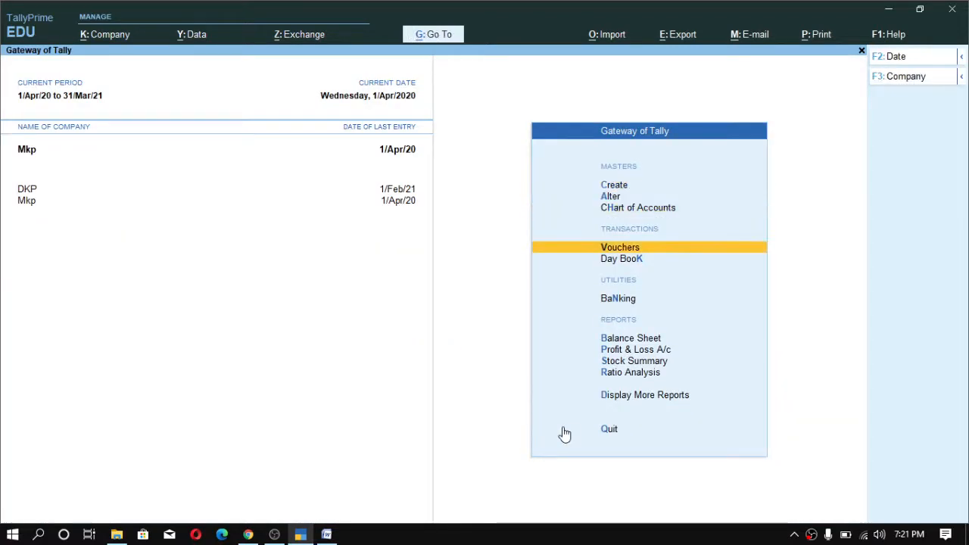
{"action": "key", "text": "Return"}
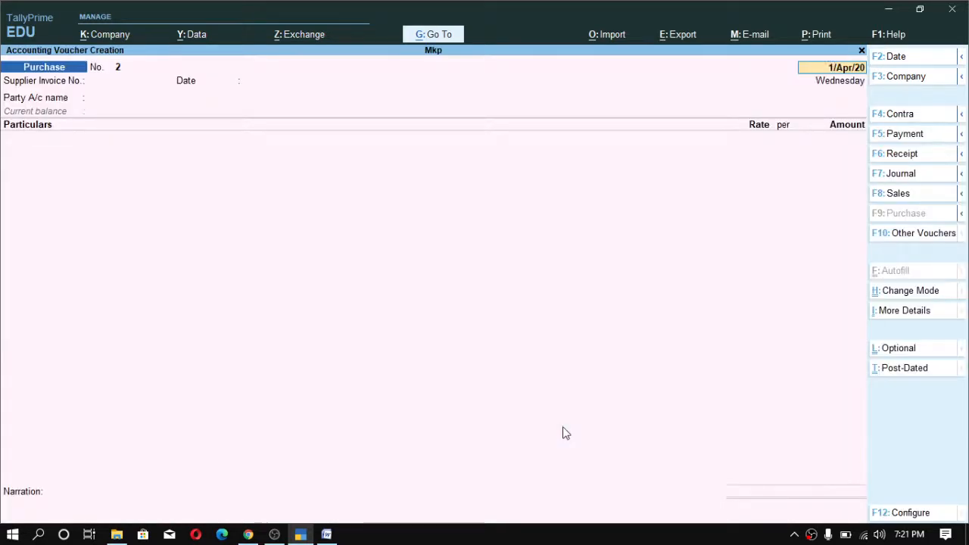
{"action": "key", "text": "ctrl"}
{"action": "key", "text": "ctrl+h"}
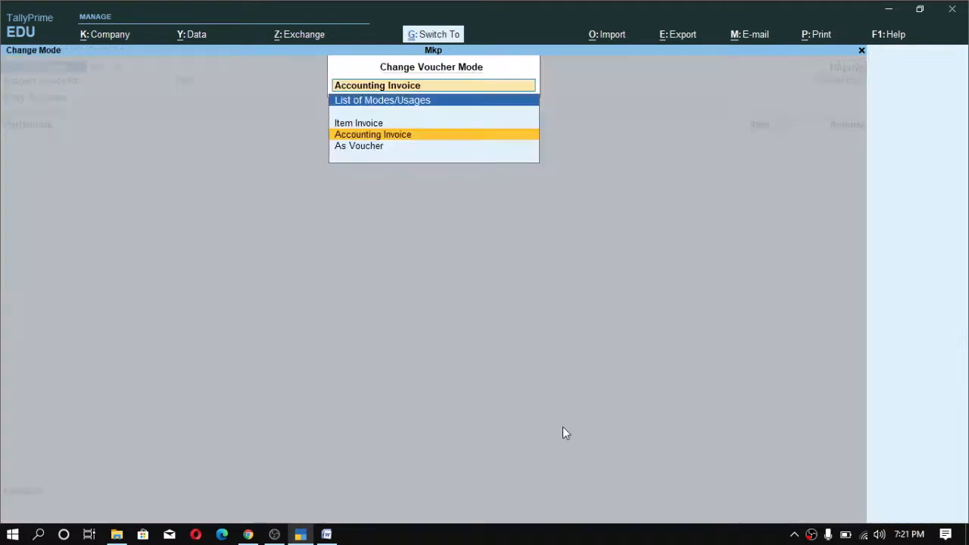
{"action": "key", "text": "Down"}
{"action": "key", "text": "Up"}
{"action": "key", "text": "Return"}
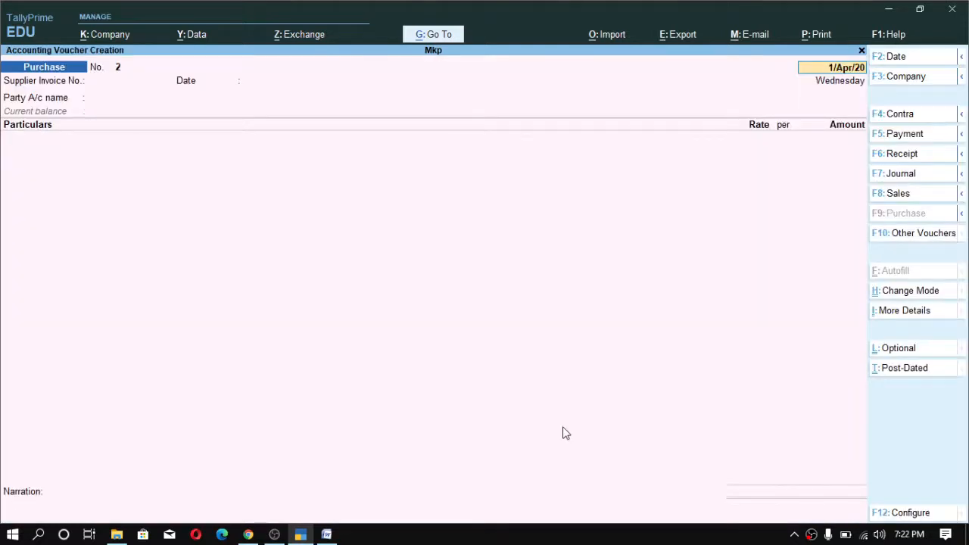
- Enter supplier invoice number 123, keep date 1/Apr/20, and select Rohan Ltd as the party account
{"action": "key", "text": "Return"}
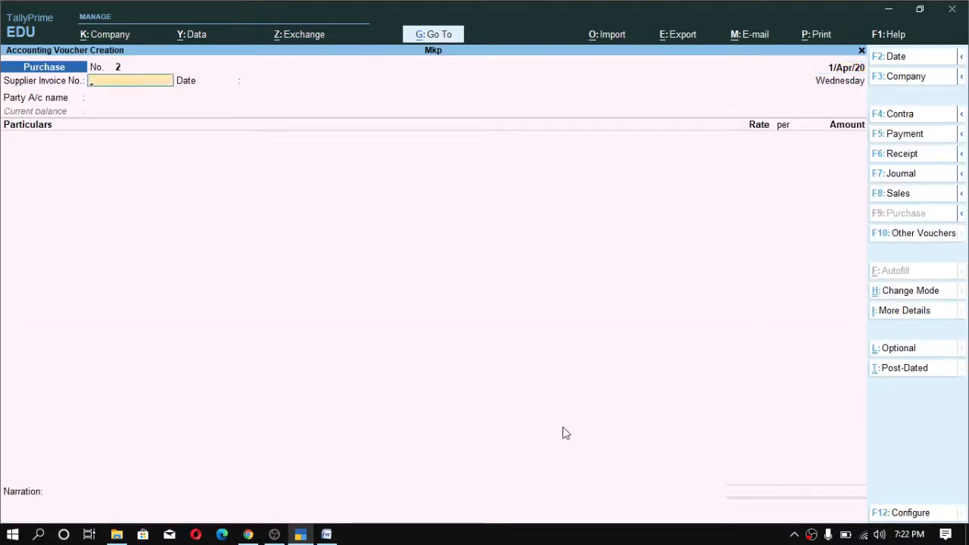
{"action": "type", "text": "123"}
{"action": "key", "text": "Return"}
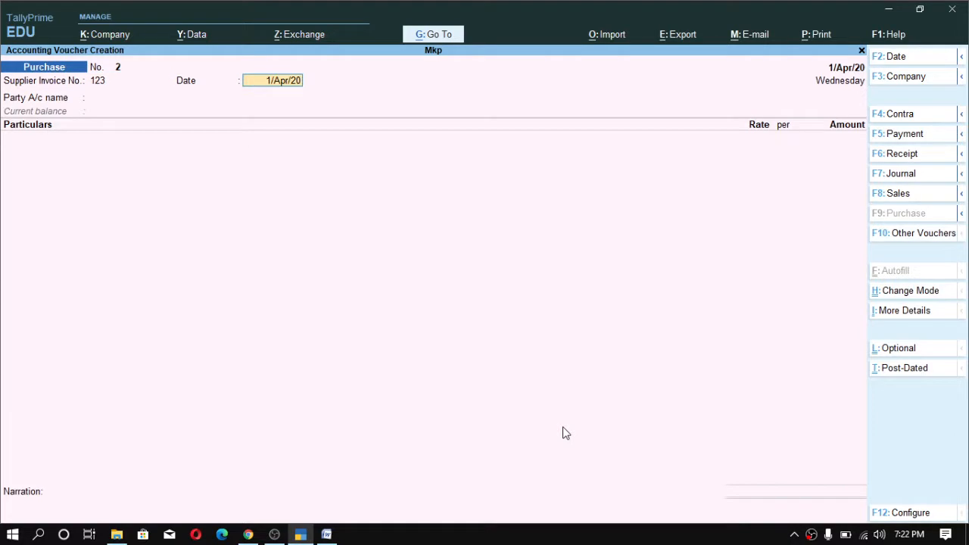
{"action": "key", "text": "Return"}
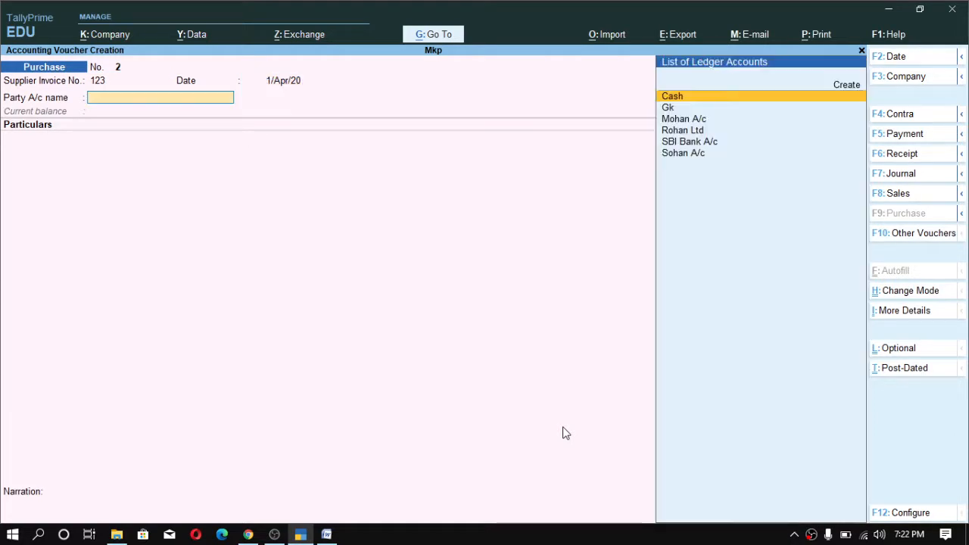
{"action": "type", "text": "ro"}
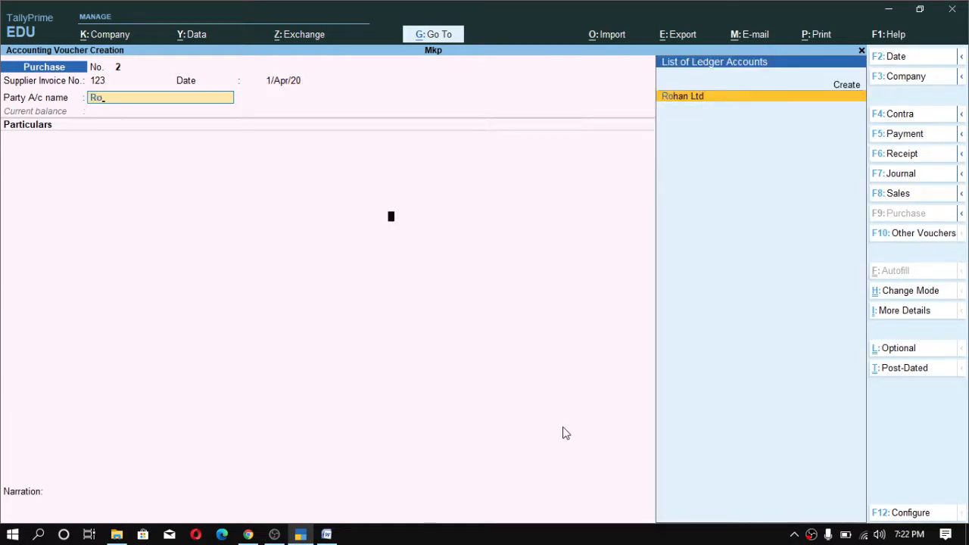
{"action": "key", "text": "Return"}
{"action": "key", "text": "ctrl+a"}
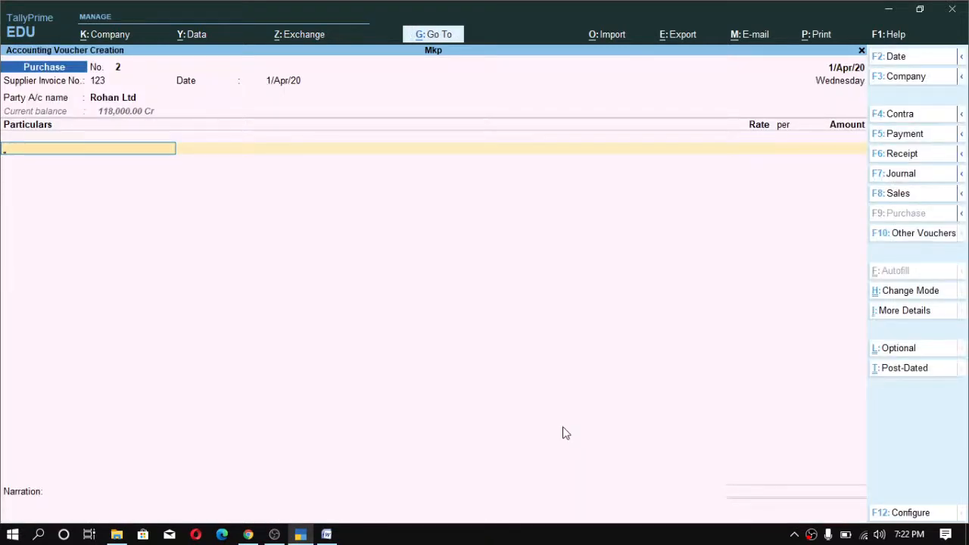
- Add Machinery as the first particular with an amount of 100,000
{"action": "type", "text": "M"}
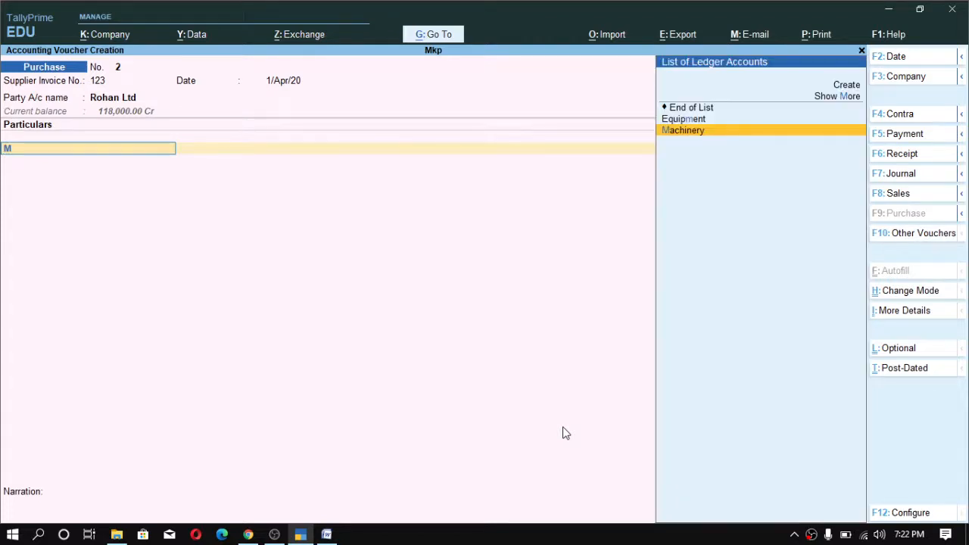
{"action": "key", "text": "Return"}
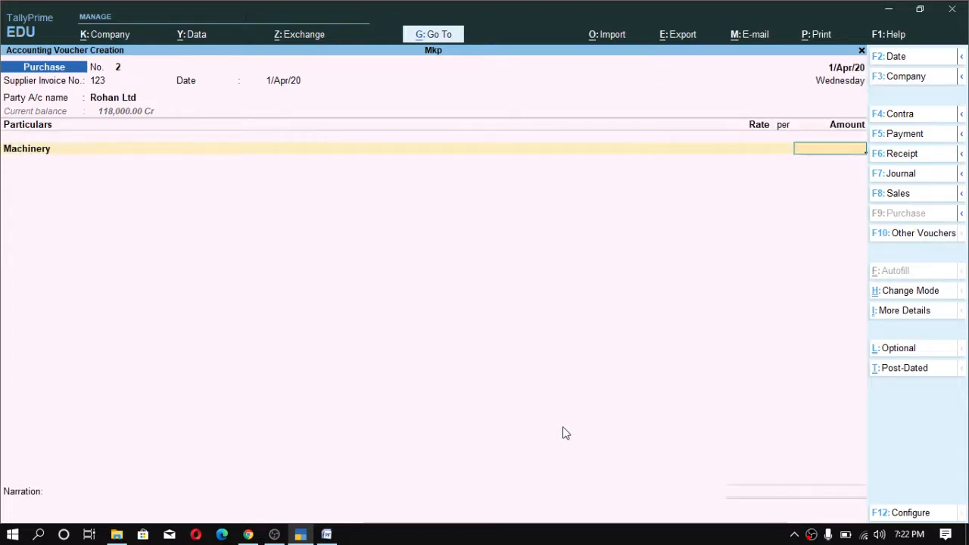
{"action": "type", "text": "10000"}
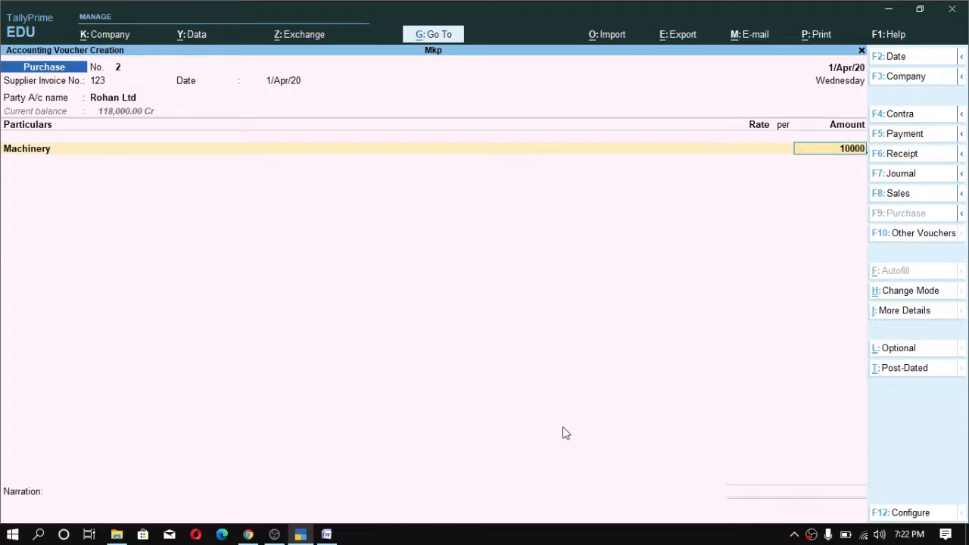
{"action": "type", "text": "0"}
{"action": "key", "text": "Return"}
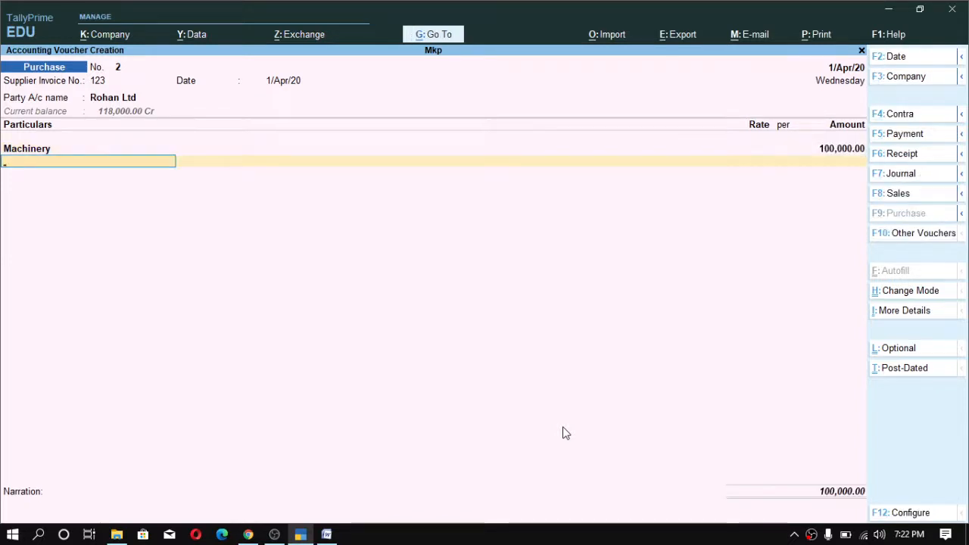
- Add the IGST ledger as the next particular, accepting its 18,000 amount, and finish the item lines
{"action": "type", "text": "Ig"}
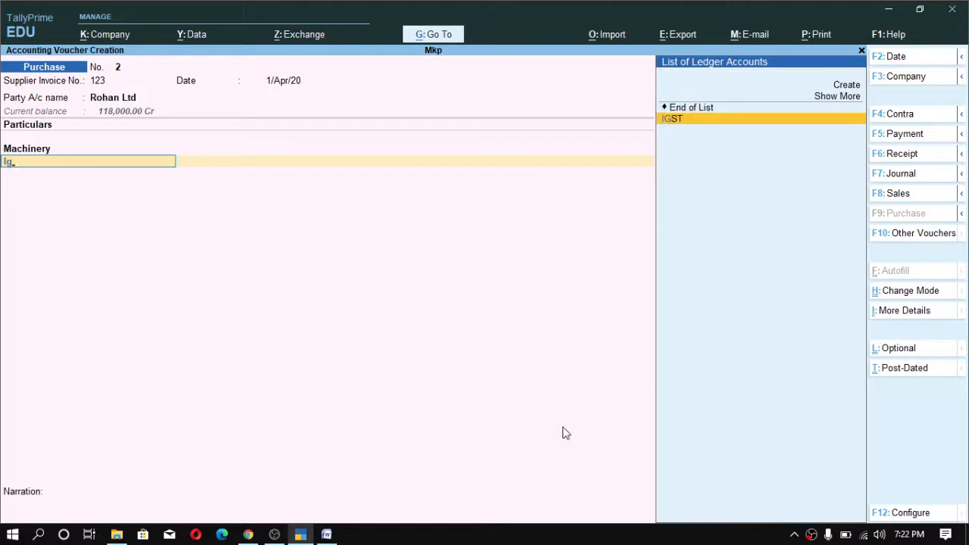
{"action": "key", "text": "Return"}
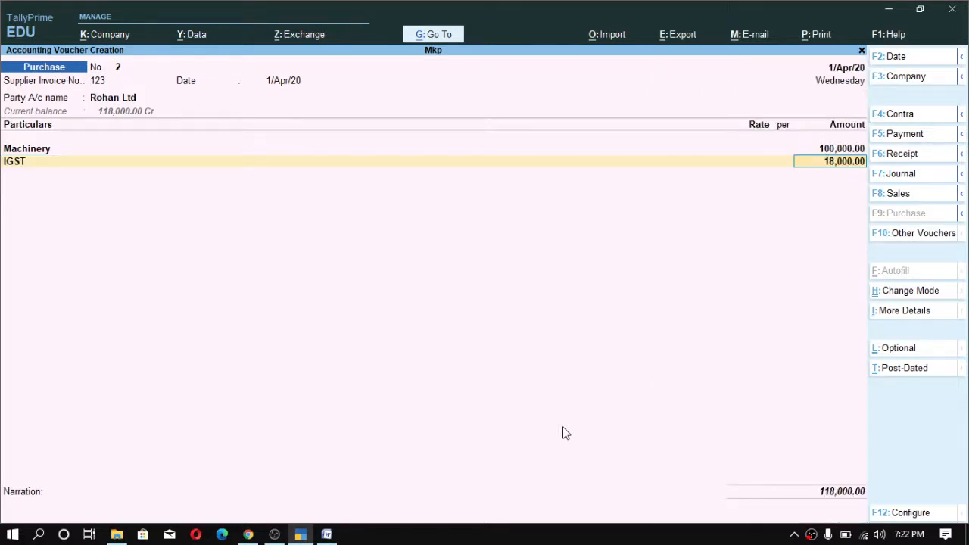
{"action": "key", "text": "Return"}
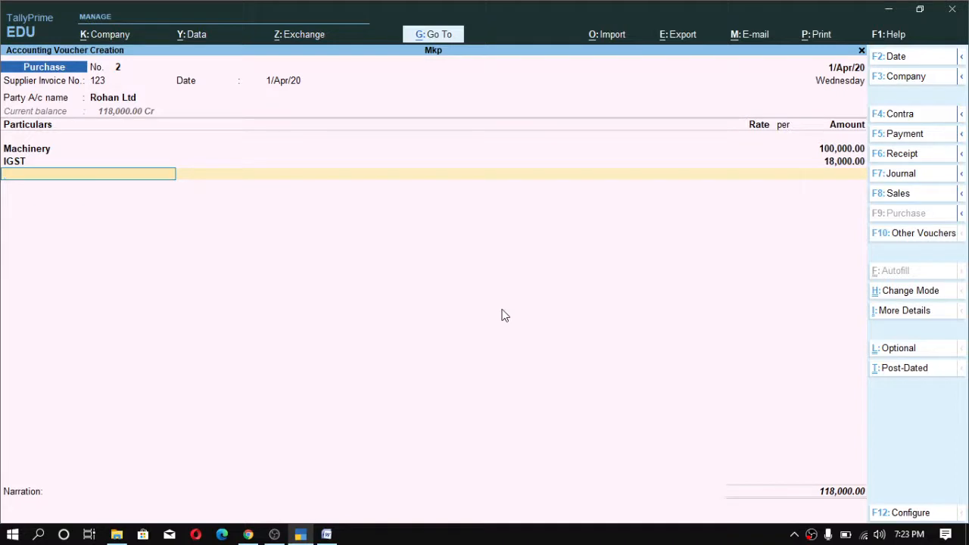
{"action": "key", "text": "Return"}
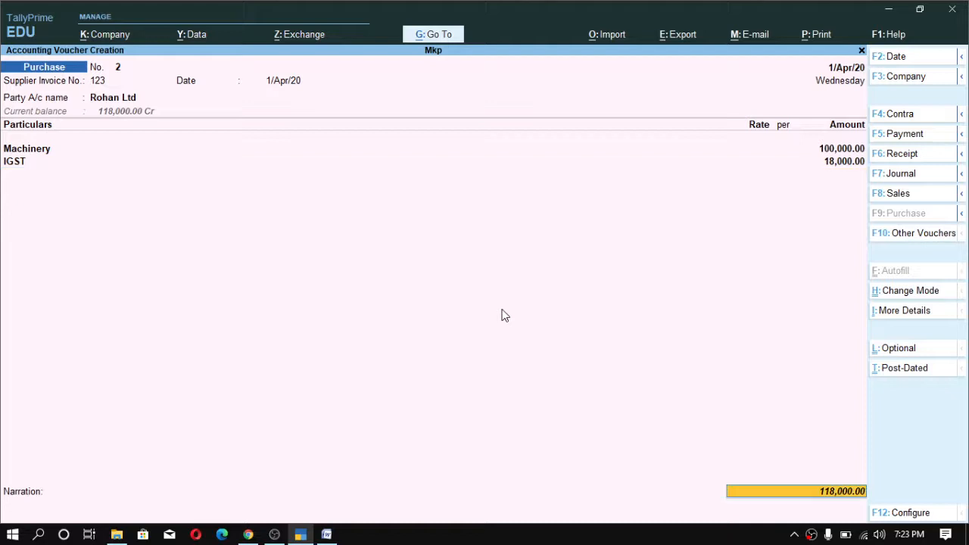
- Paste the narration "being goods purchased for business purpose" and save the purchase voucher
{"action": "key", "text": "Return"}
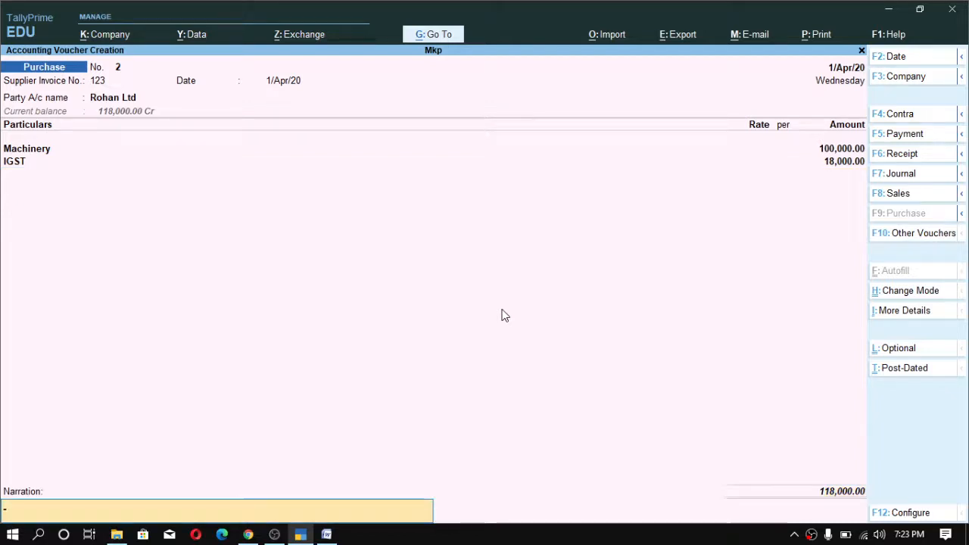
{"action": "type", "text": "being goods purchased for business purpose"}
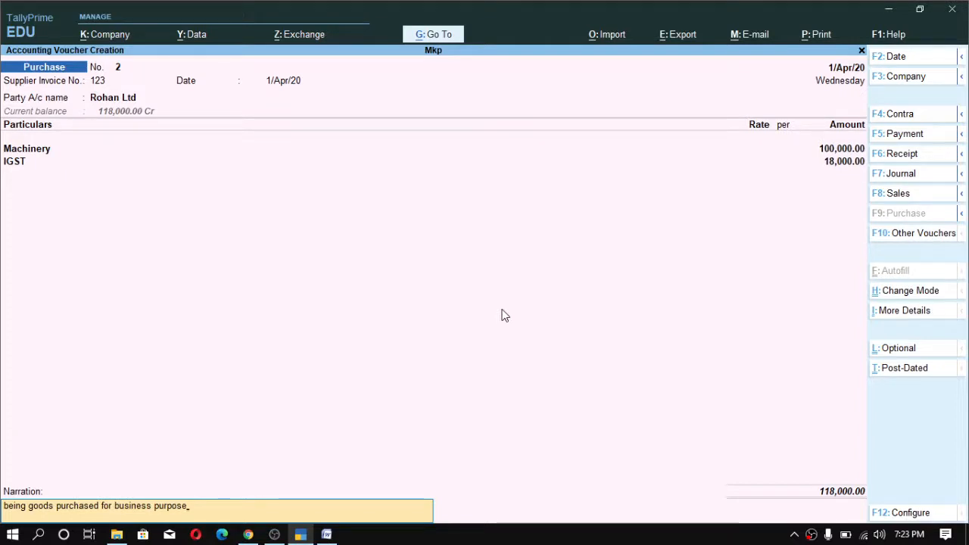
{"action": "key", "text": "Return"}
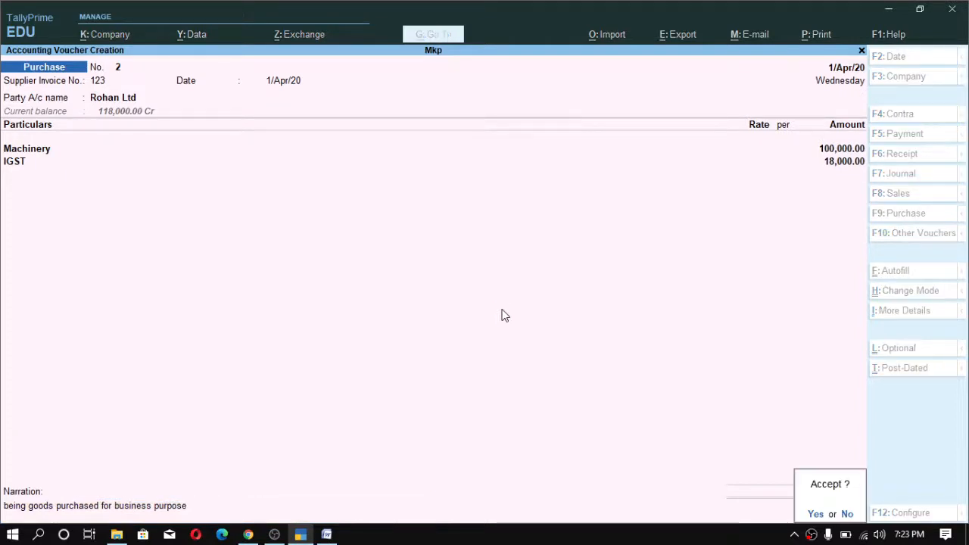
{"action": "key", "text": "Return"}
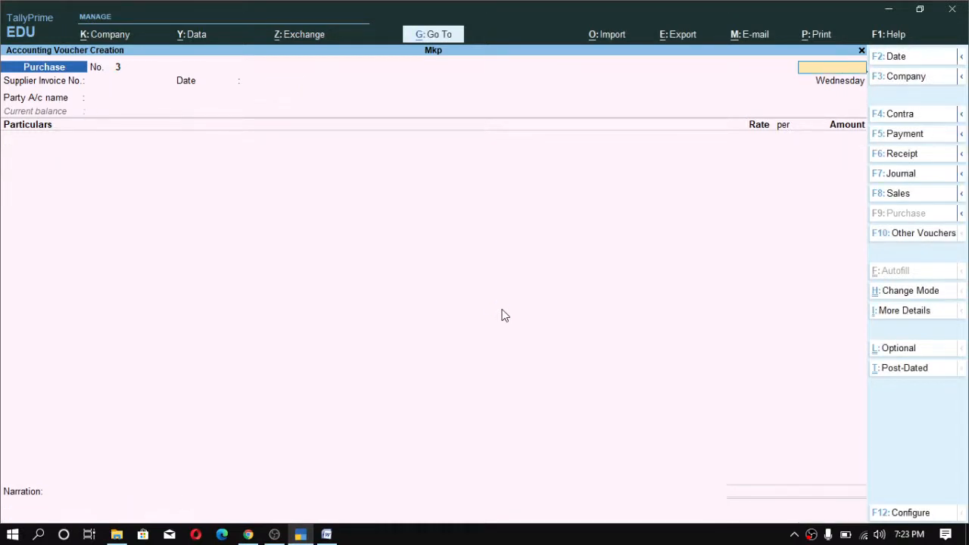
- Return to the Gateway of Tally and open the GSTR-2 report from Statutory GST Reports
{"action": "key", "text": "Escape"}
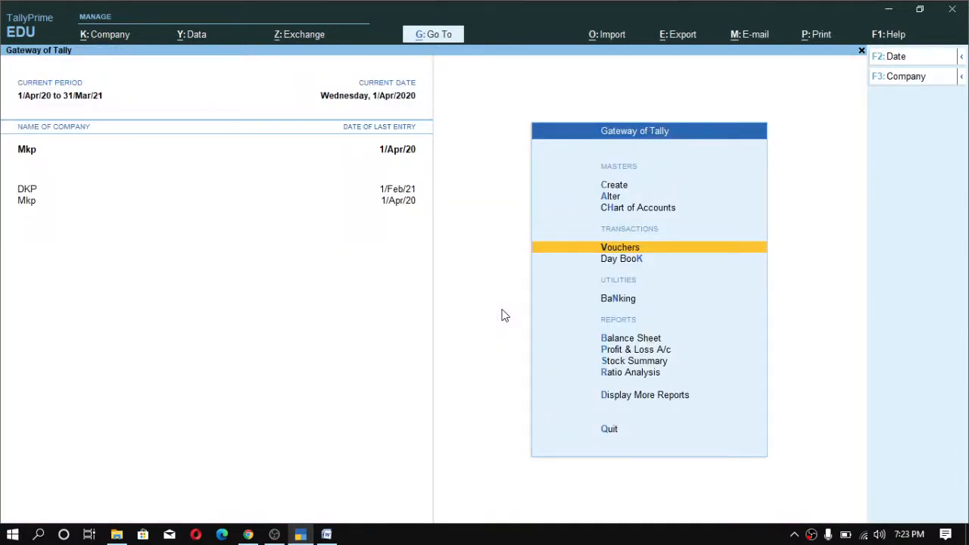
{"action": "key", "text": "d"}
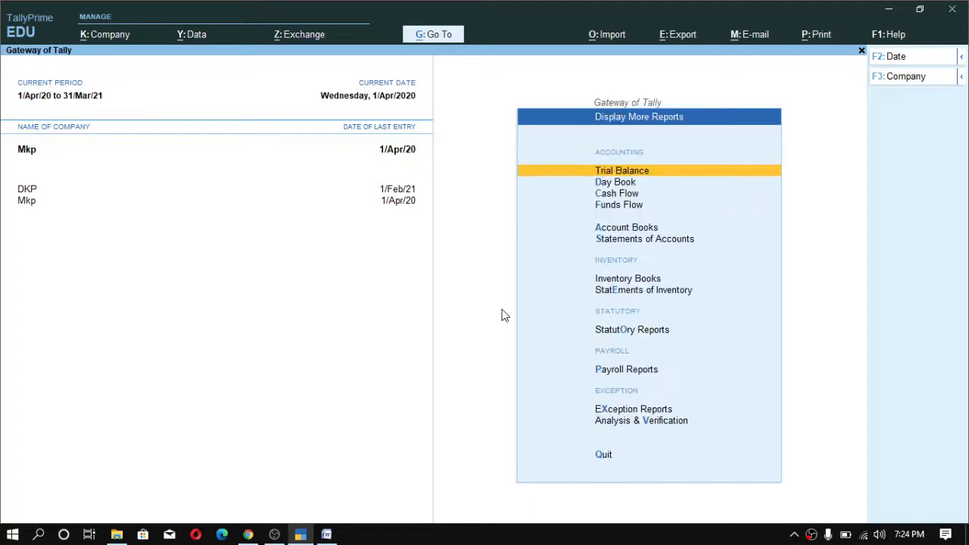
{"action": "key", "text": "u"}
{"action": "key", "text": "g"}
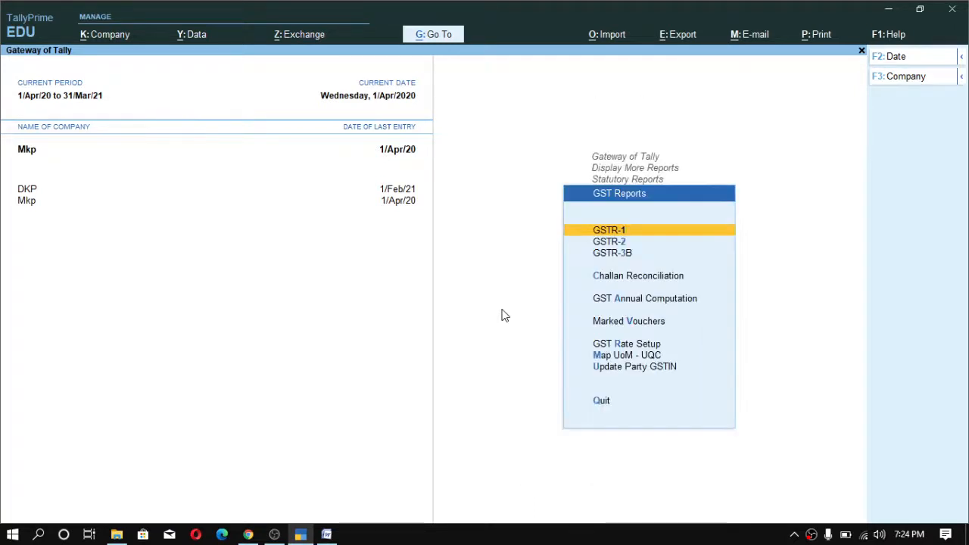
{"action": "key", "text": "Down"}
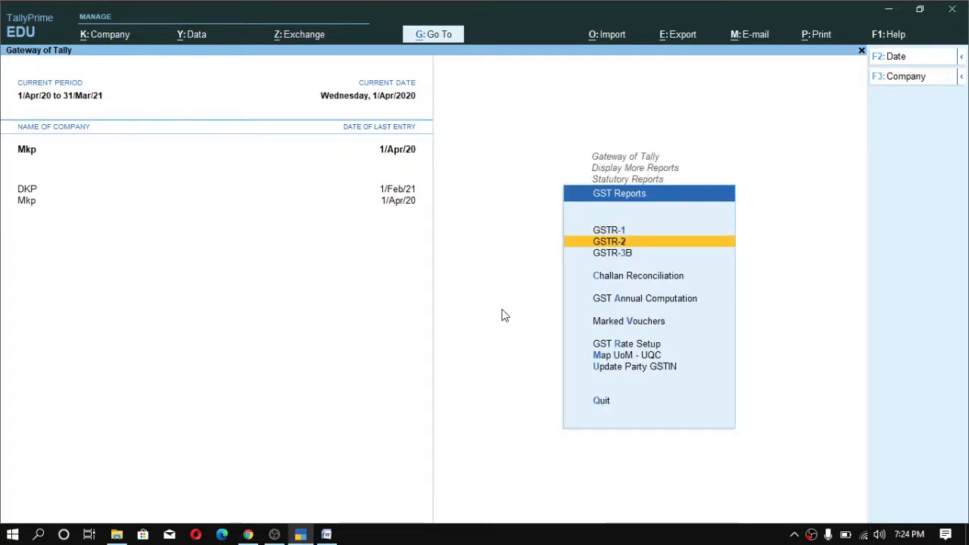
{"action": "key", "text": "Return"}
- Examine the B2B Invoices section of GSTR-2, then go back to the Gateway of Tally
{"action": "key", "text": "Down"}
{"action": "key", "text": "Down"}
{"action": "key", "text": "Down"}
{"action": "key", "text": "Down"}
{"action": "key", "text": "Down"}
{"action": "key", "text": "Down"}
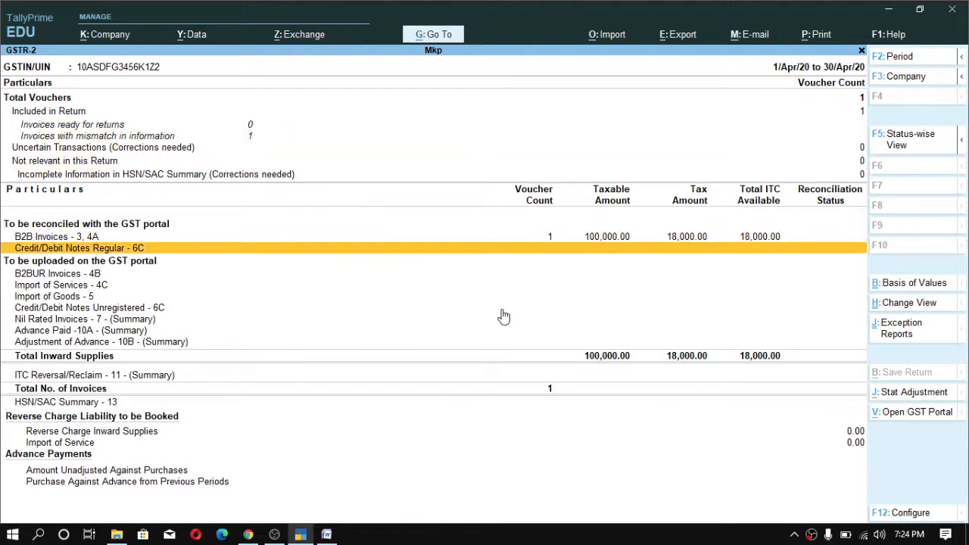
{"action": "key", "text": "Down"}
{"action": "key", "text": "Up"}
{"action": "key", "text": "Up"}
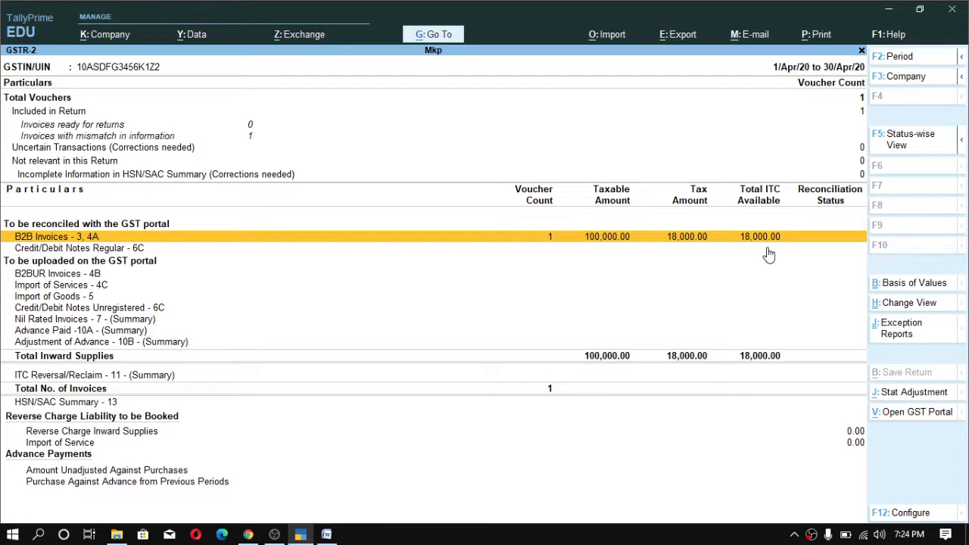
{"action": "key", "text": "Escape"}
{"action": "key", "text": "Escape"}
{"action": "key", "text": "Escape"}
{"action": "key", "text": "Escape"}
{"action": "key", "text": "Escape"}
{"action": "key", "text": "Escape"}
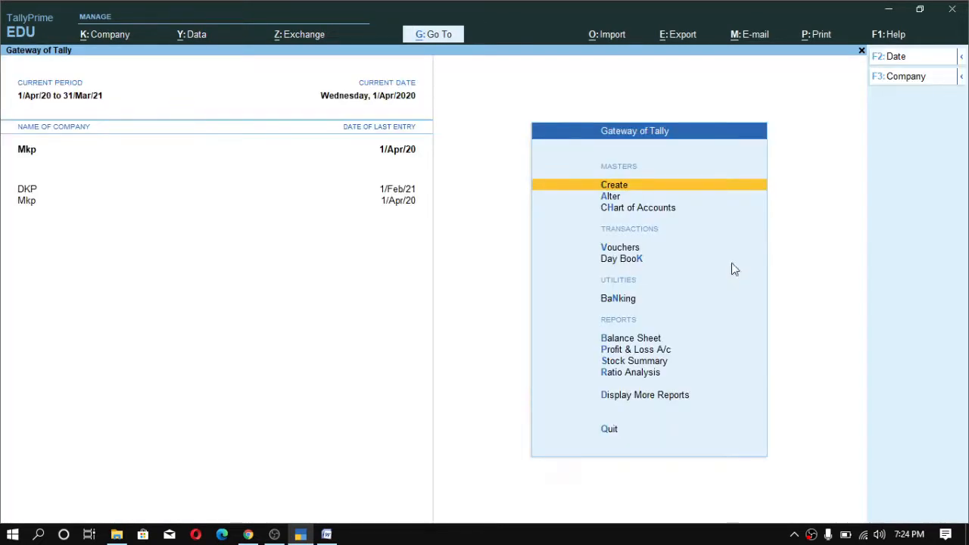
- Open the Balance Sheet and drill into Duties & Taxes to see its ledgers, then go back
{"action": "key", "text": "b"}
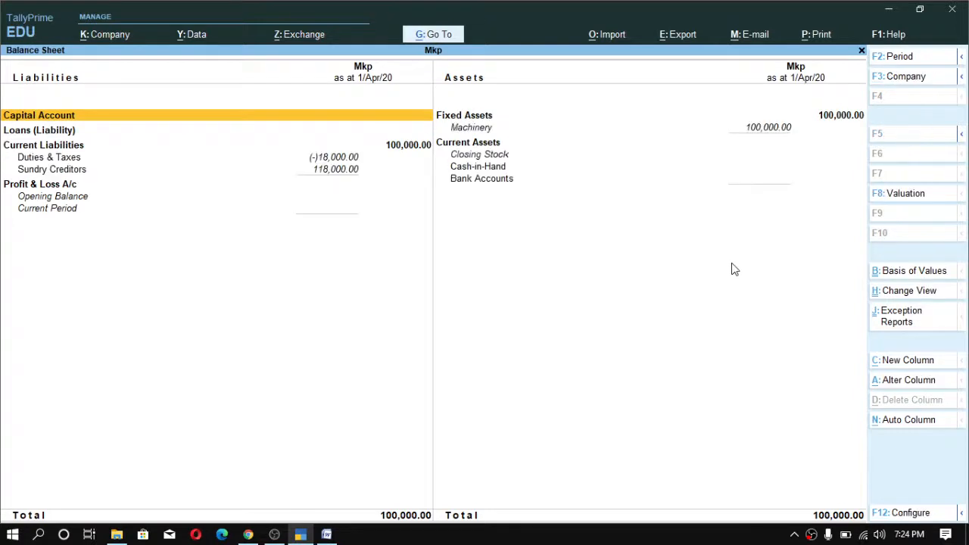
{"action": "key", "text": "Down"}
{"action": "key", "text": "Down"}
{"action": "key", "text": "Down"}
{"action": "key", "text": "Down"}
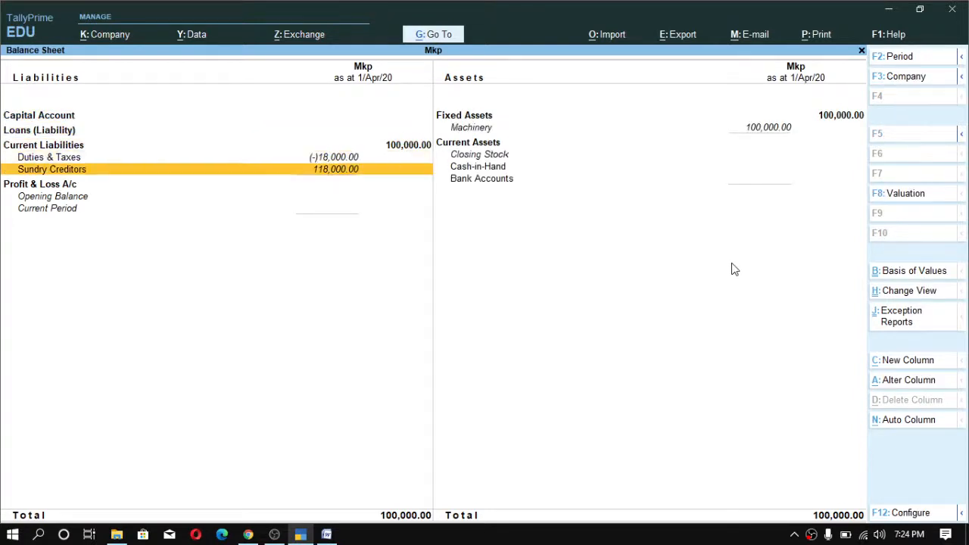
{"action": "key", "text": "Up"}
{"action": "key", "text": "Down"}
{"action": "key", "text": "Up"}
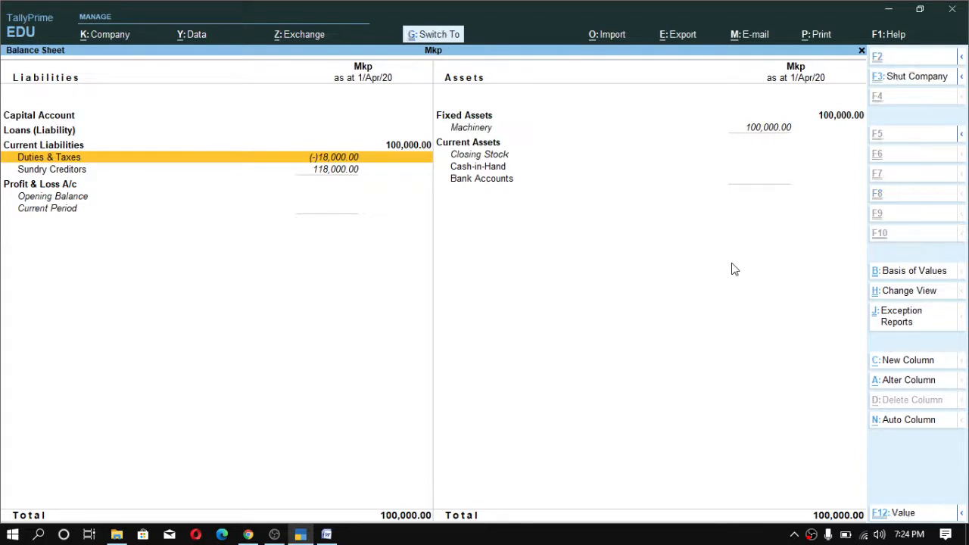
{"action": "key", "text": "Return"}
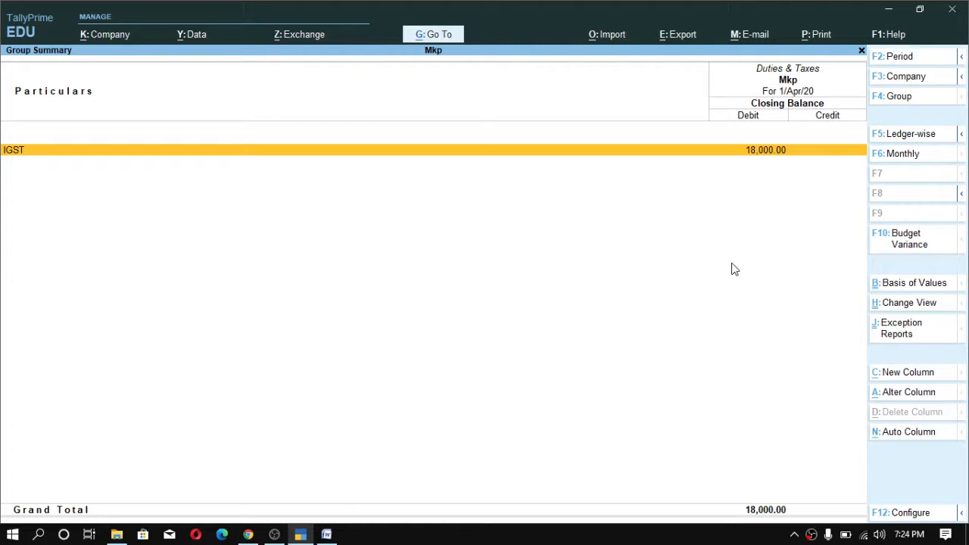
{"action": "key", "text": "Escape"}
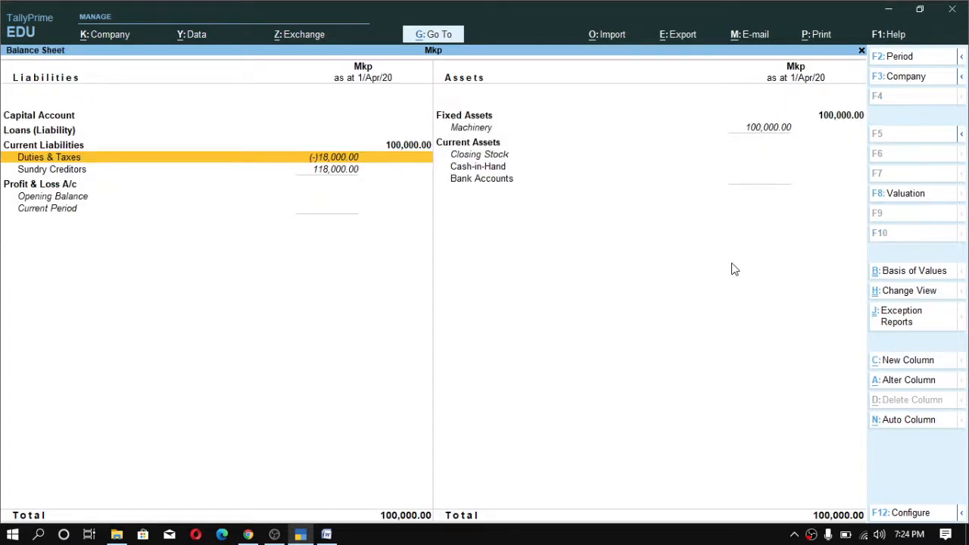
- Review the Sundry Creditors and Machinery entries in the Balance Sheet
{"action": "key", "text": "Down"}
{"action": "key", "text": "Up"}
{"action": "key", "text": "Down"}
{"action": "key", "text": "Up"}
{"action": "key", "text": "Down"}
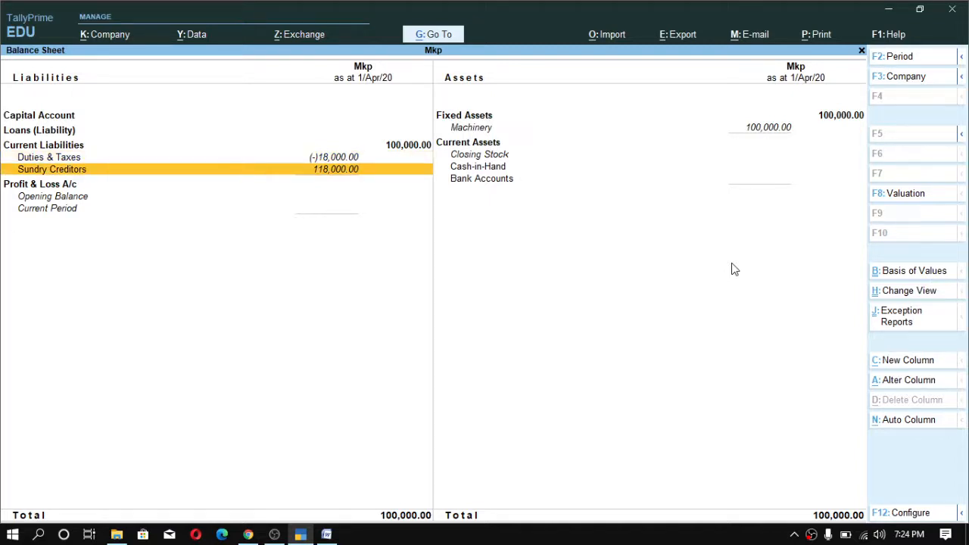
{"action": "left_click", "coordinate": [777, 141]}
{"action": "left_click", "coordinate": [765, 127]}
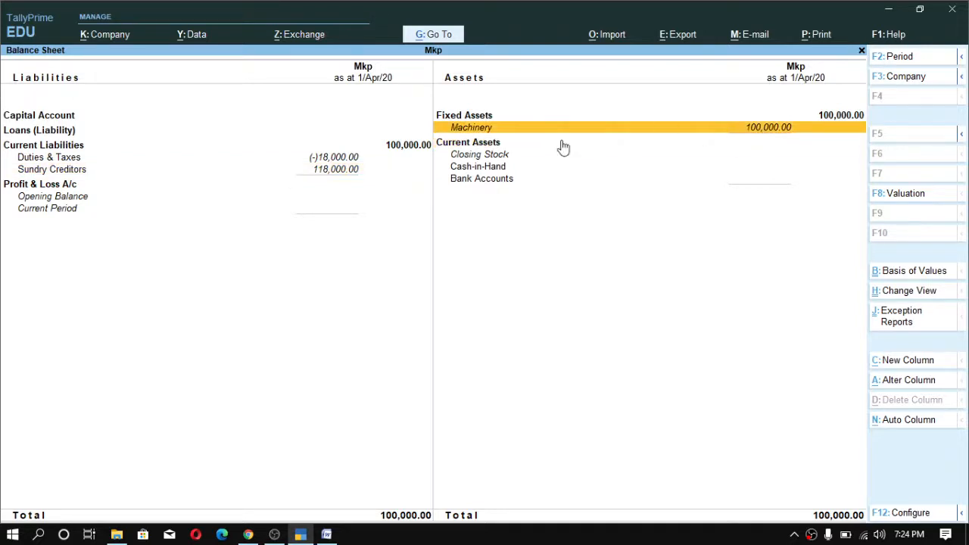
- Return to the Gateway of Tally and open the GSTR-3B report from GST Reports
{"action": "key", "text": "Escape"}
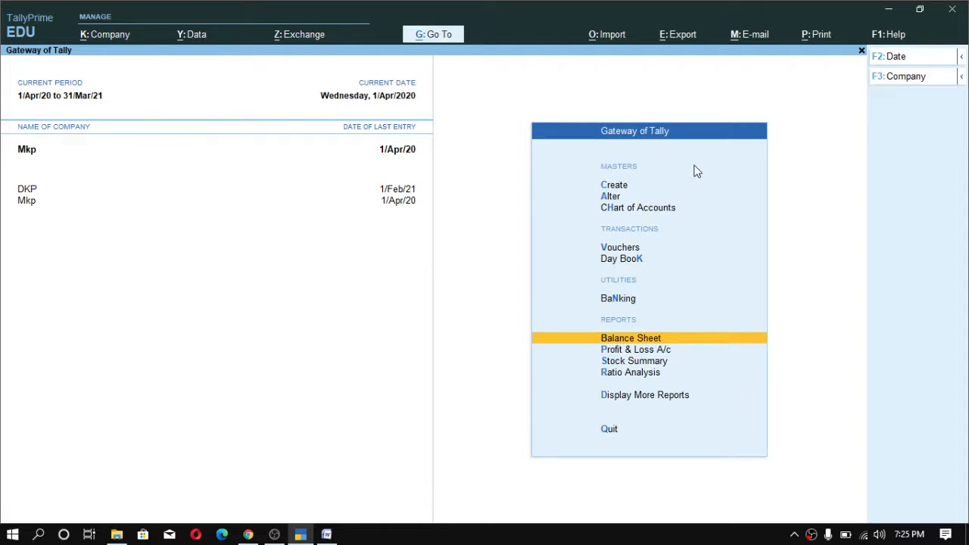
{"action": "key", "text": "d"}
{"action": "key", "text": "u"}
{"action": "key", "text": "g"}
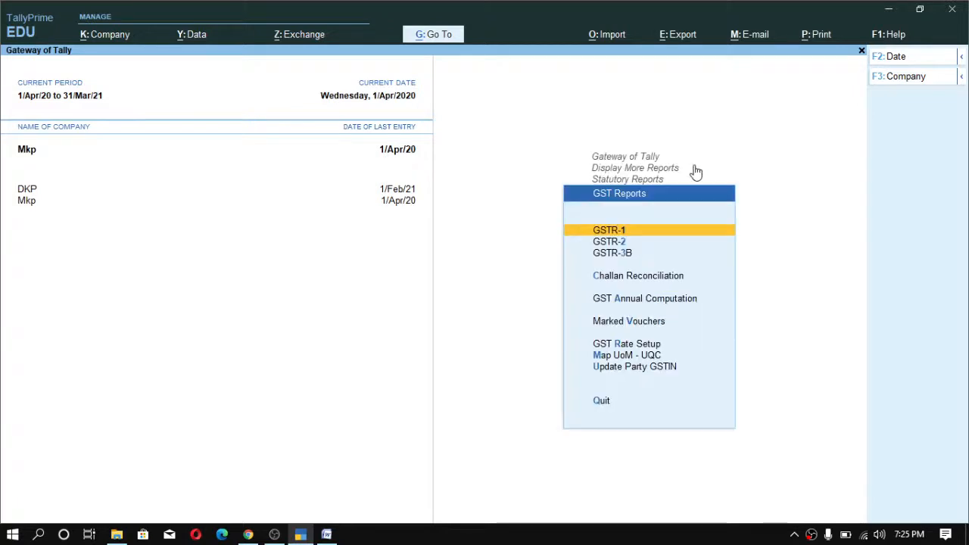
{"action": "key", "text": "Down"}
{"action": "key", "text": "Down"}
{"action": "key", "text": "Return"}
- Review the Eligible ITC row of GSTR-3B, then go back to the Gateway of Tally
{"action": "key", "text": "Down"}
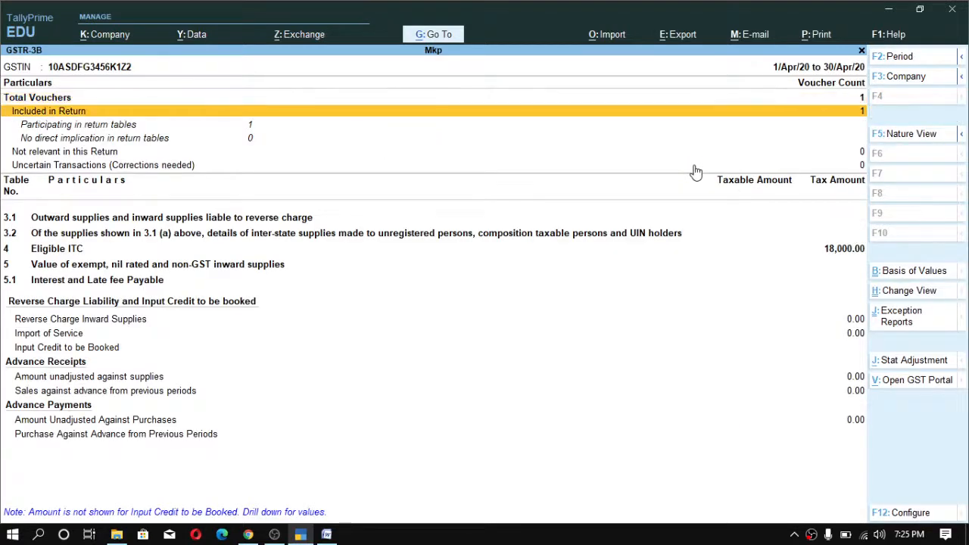
{"action": "key", "text": "Down"}
{"action": "key", "text": "Down"}
{"action": "key", "text": "Down"}
{"action": "key", "text": "Down"}
{"action": "key", "text": "Down"}
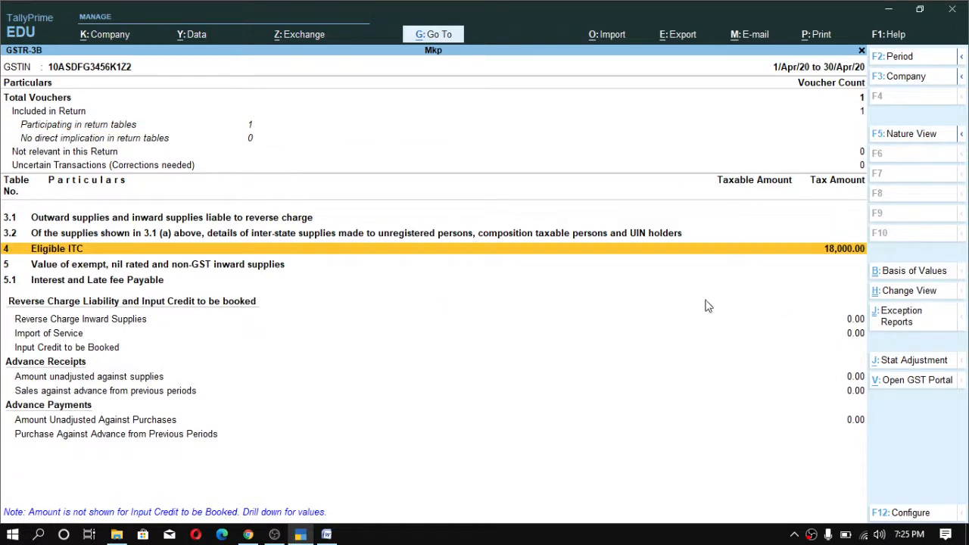
{"action": "key", "text": "alt"}
{"action": "key", "text": "ctrl"}
{"action": "key", "text": "Escape"}
{"action": "key", "text": "Escape"}
{"action": "key", "text": "Escape"}
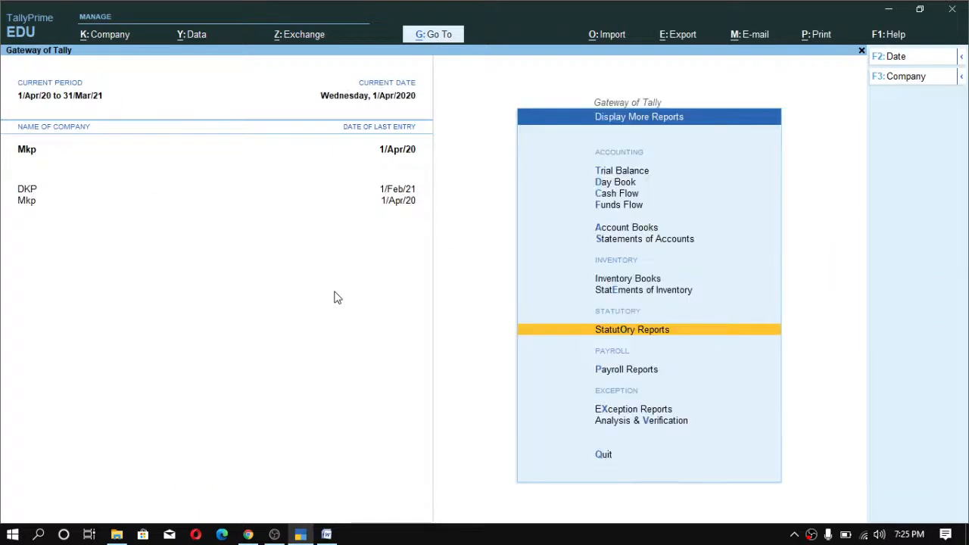
{"action": "key", "text": "Escape"}
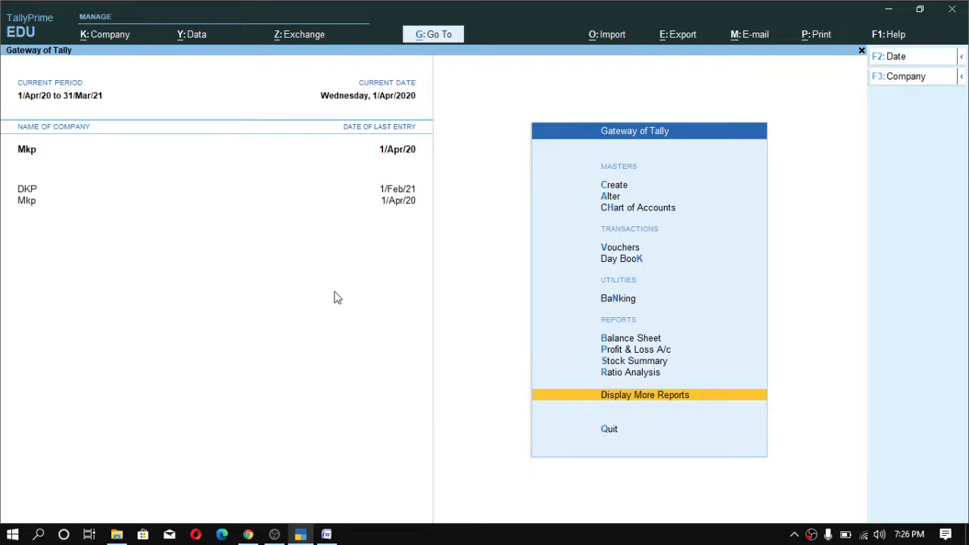
- Switch to the Word notes and scroll to the section on capital goods purchased for exempt supply
{"action": "left_click", "coordinate": [327, 535]}
{"action": "scroll", "coordinate": [270, 389], "scroll_direction": "up", "scroll_amount": 1}
{"action": "scroll", "coordinate": [268, 386], "scroll_direction": "down", "scroll_amount": 3}
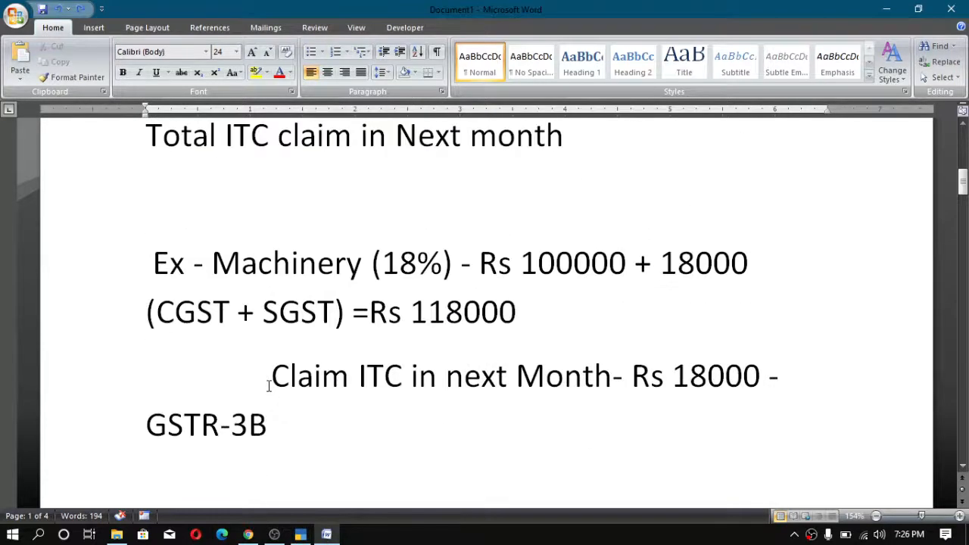
{"action": "scroll", "coordinate": [269, 386], "scroll_direction": "down", "scroll_amount": 8}
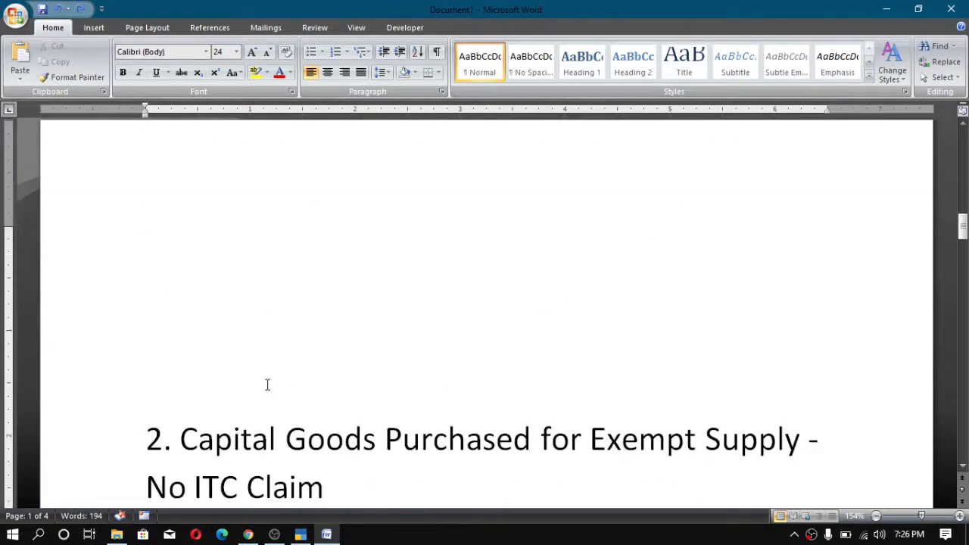
{"action": "scroll", "coordinate": [267, 385], "scroll_direction": "down", "scroll_amount": 6}
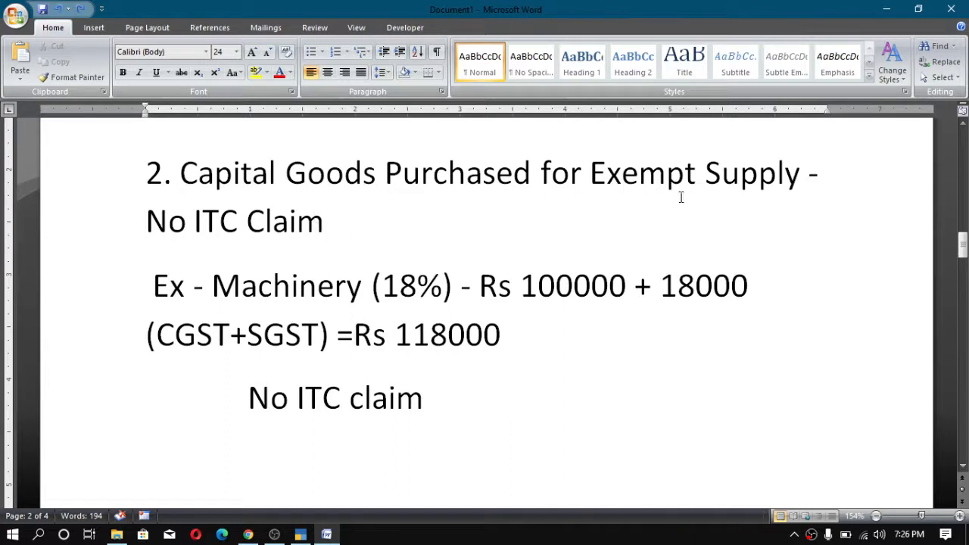
- Examine the machinery example amounts and tax breakdown in the exempt supply notes
{"action": "left_click", "coordinate": [362, 195]}
{"action": "left_click_drag", "start_coordinate": [414, 215], "coordinate": [123, 220]}
{"action": "left_click", "coordinate": [272, 313]}
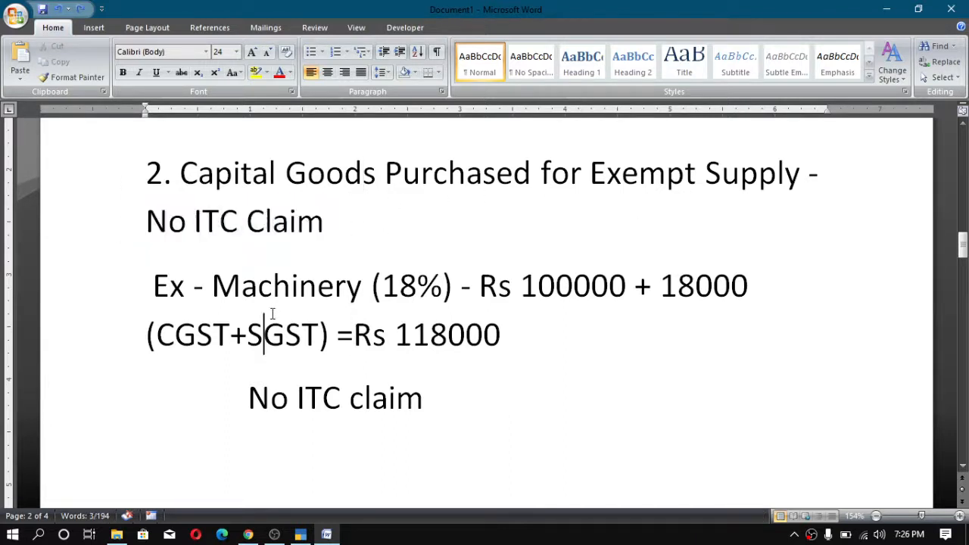
{"action": "double_click", "coordinate": [492, 288]}
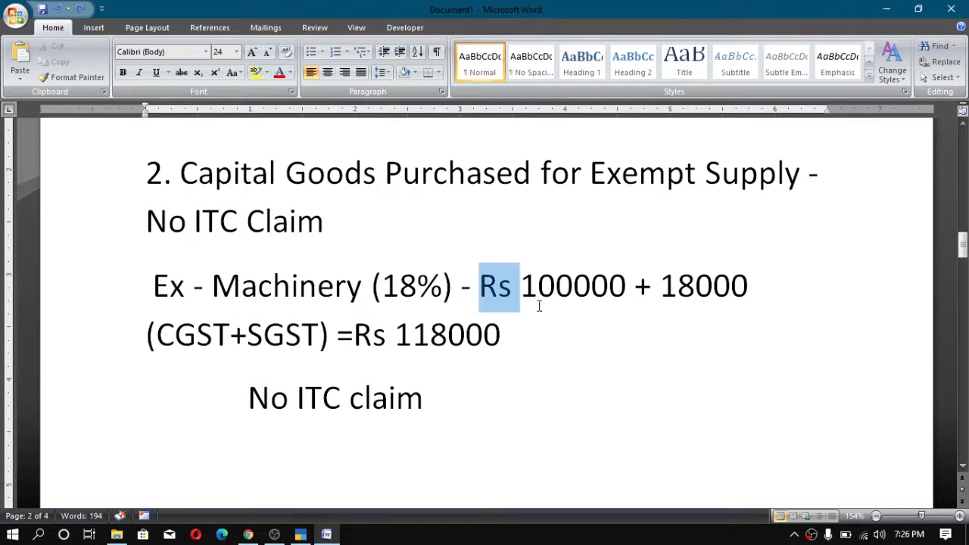
{"action": "left_click_drag", "start_coordinate": [539, 305], "coordinate": [472, 351]}
{"action": "left_click", "coordinate": [303, 354]}
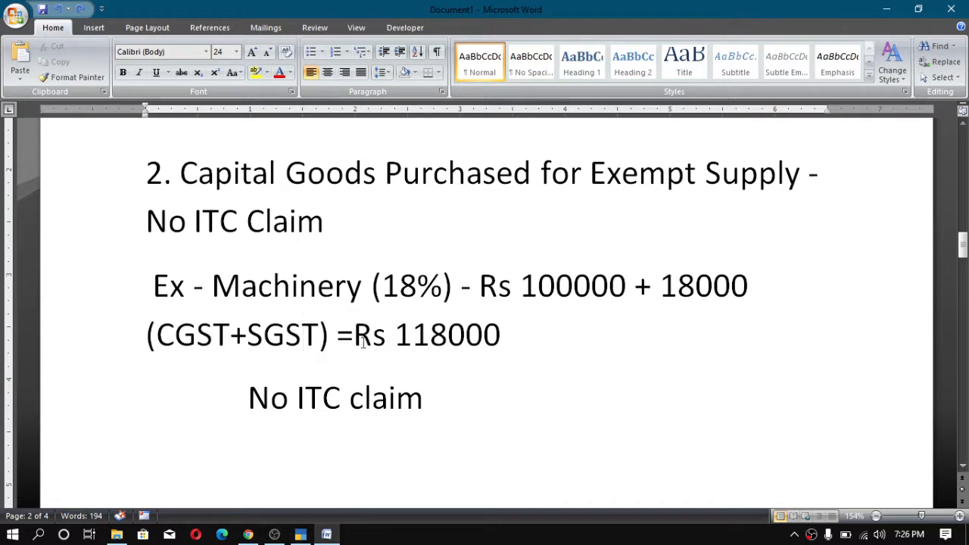
{"action": "left_click_drag", "start_coordinate": [393, 337], "coordinate": [492, 349]}
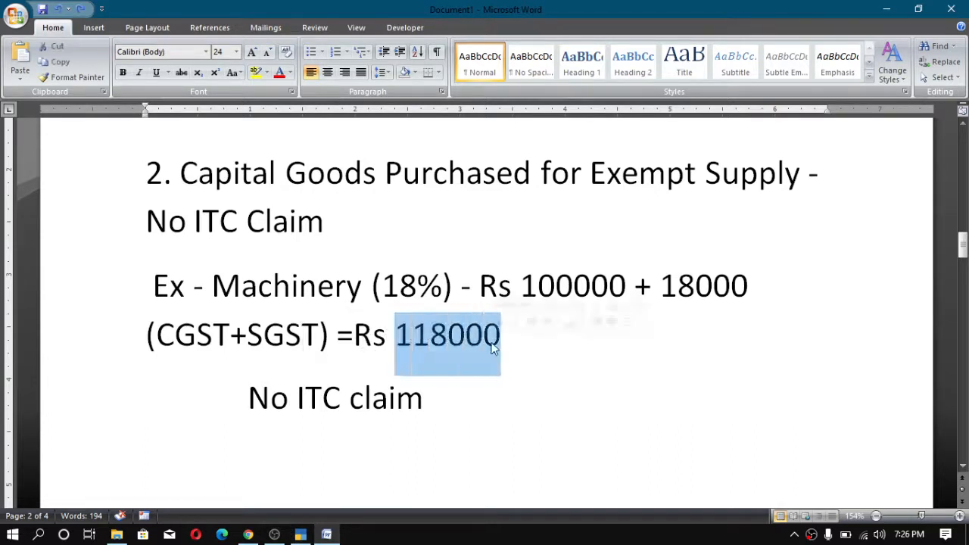
{"action": "left_click_drag", "start_coordinate": [512, 281], "coordinate": [618, 288]}
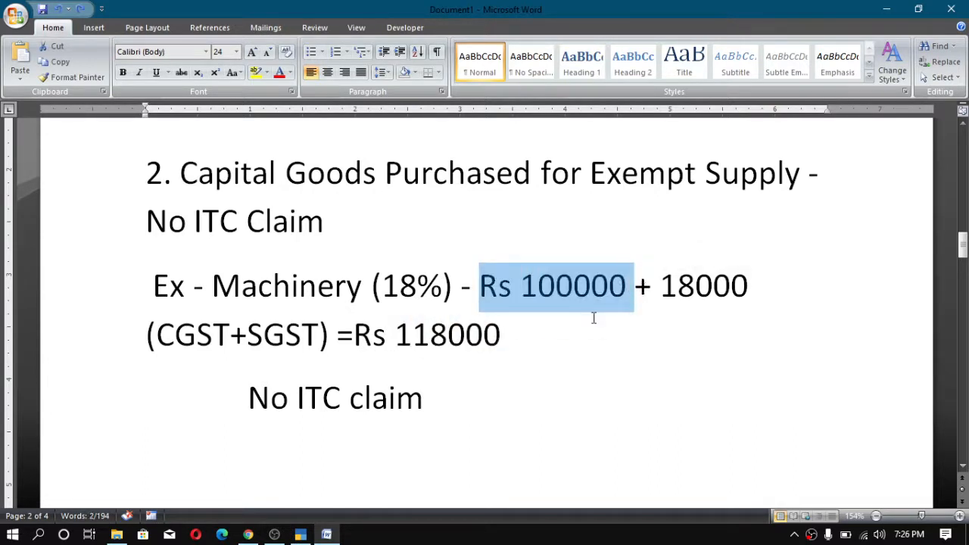
{"action": "left_click", "coordinate": [354, 334]}
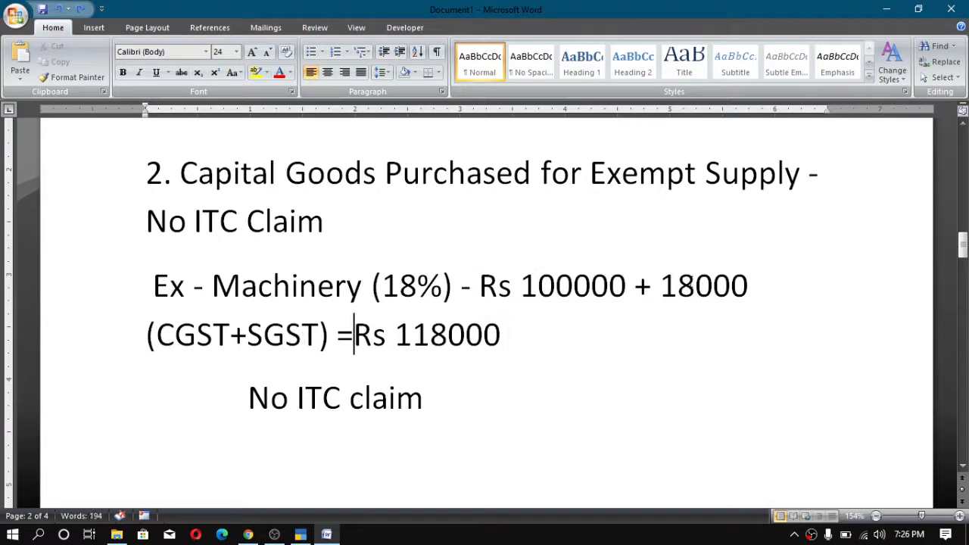
{"action": "left_click_drag", "start_coordinate": [661, 288], "coordinate": [748, 291]}
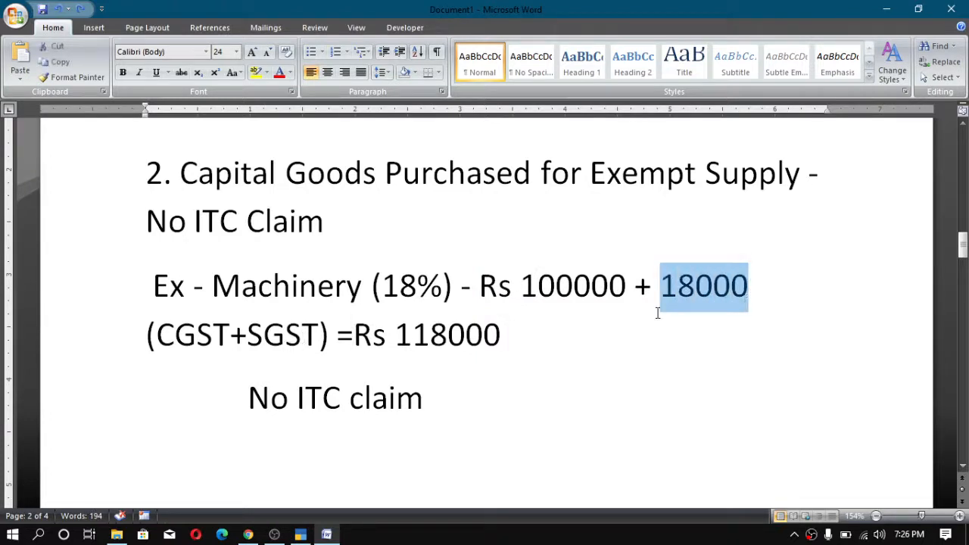
{"action": "left_click", "coordinate": [331, 334]}
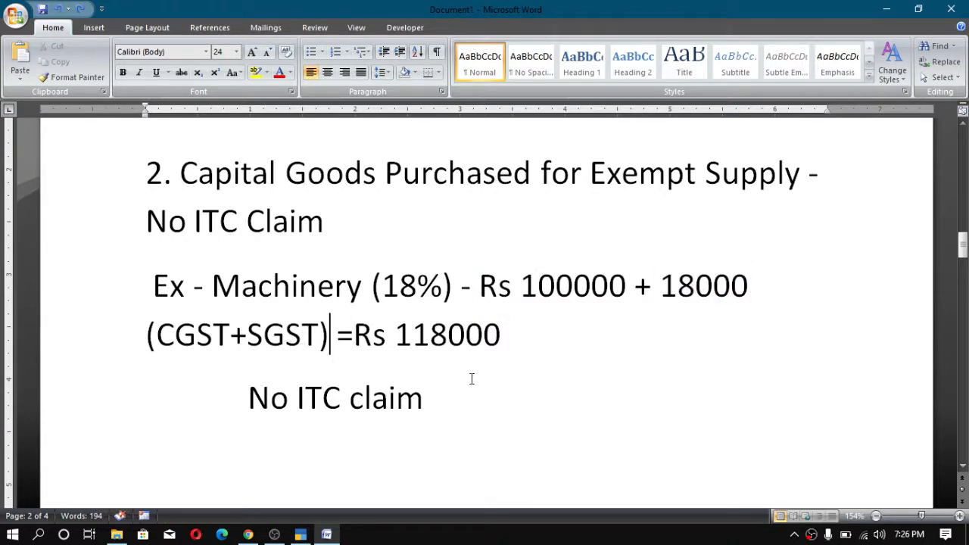
- Switch back to Tally and open a new Purchase voucher in As Voucher mode
{"action": "left_click", "coordinate": [316, 532]}
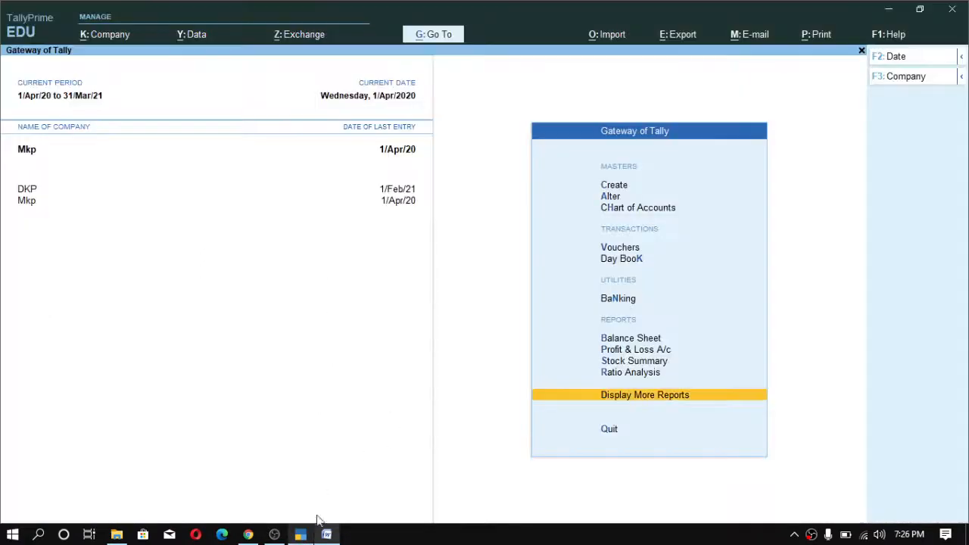
{"action": "key", "text": "v"}
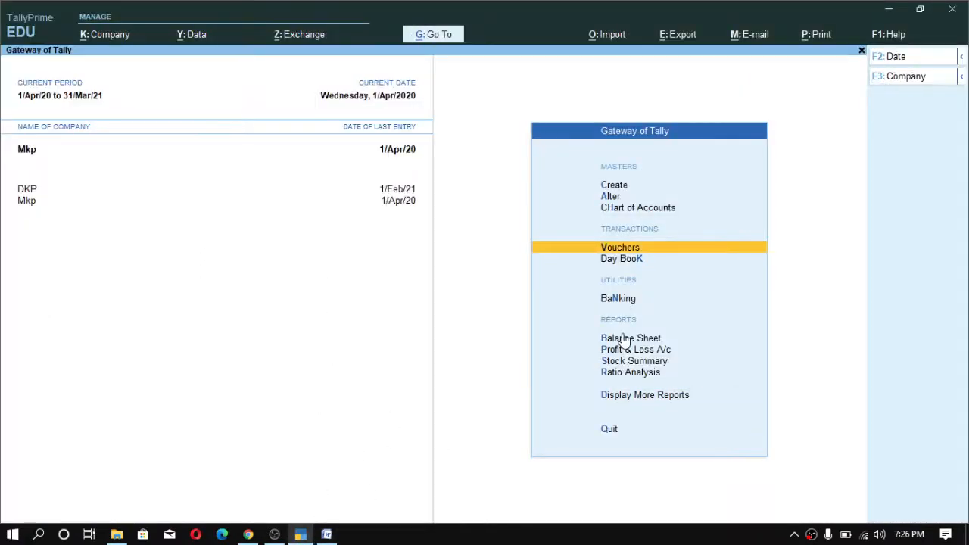
{"action": "key", "text": "Return"}
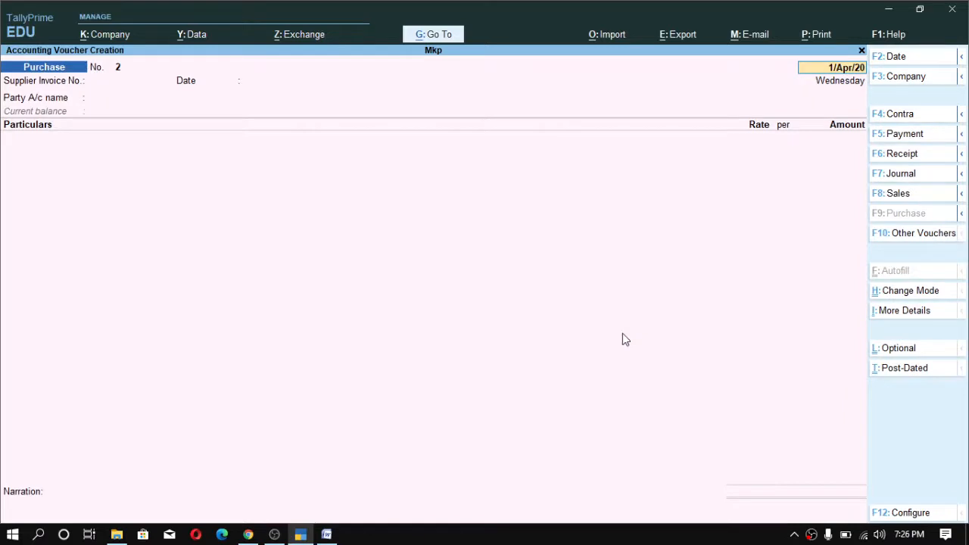
{"action": "key", "text": "ctrl"}
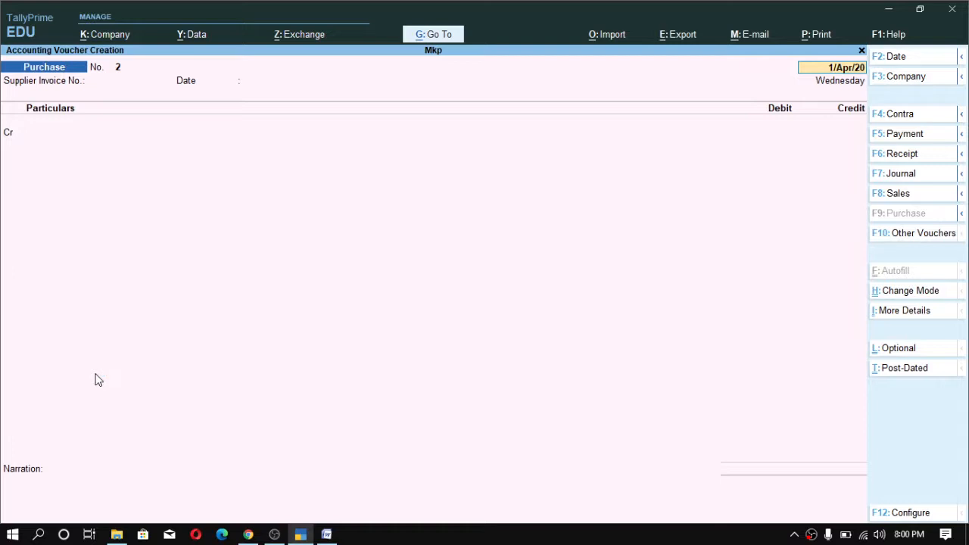
{"action": "key", "text": "ctrl+h"}
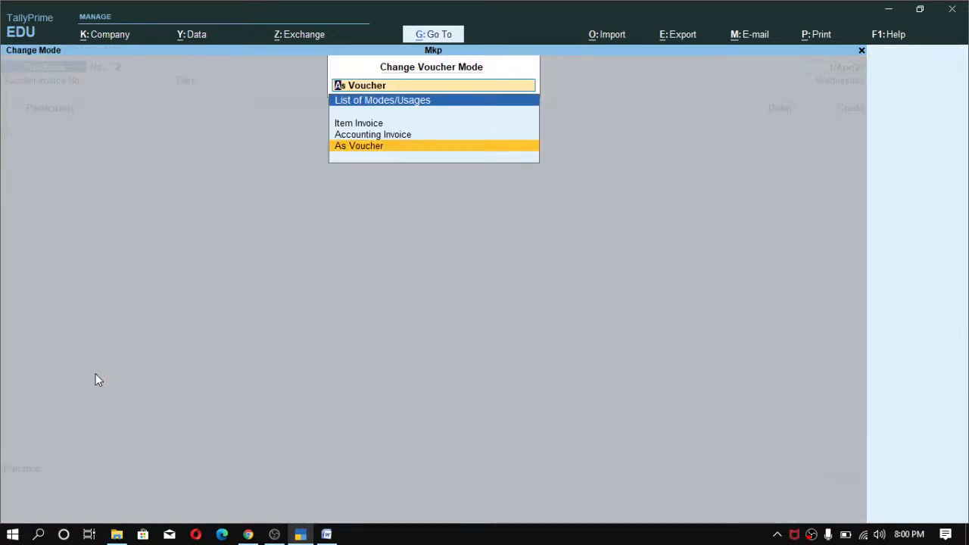
{"action": "key", "text": "Return"}
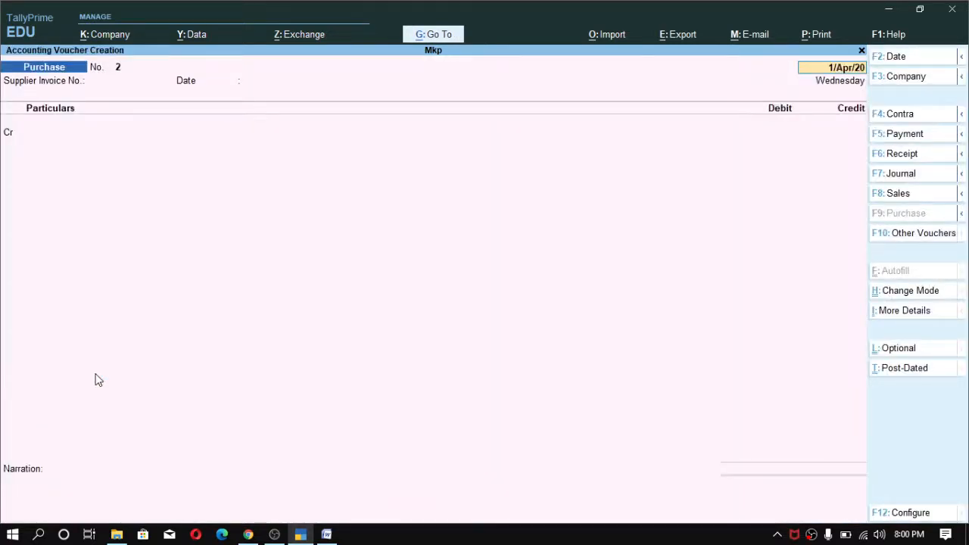
{"action": "key", "text": "Return"}
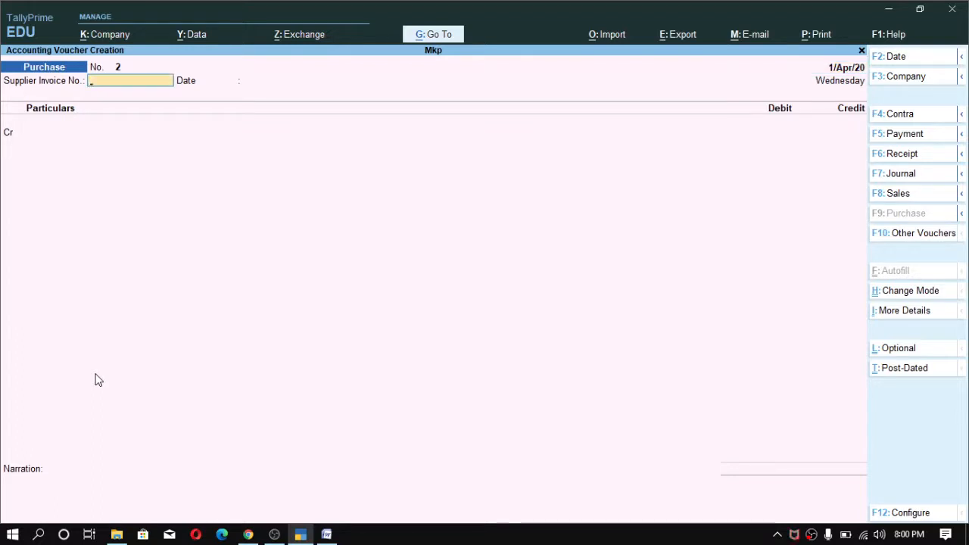
- Enter supplier invoice number 123 and credit Rohan Ltd with 118000, accepting the party details
{"action": "type", "text": "123"}
{"action": "key", "text": "Return"}
{"action": "key", "text": "Return"}
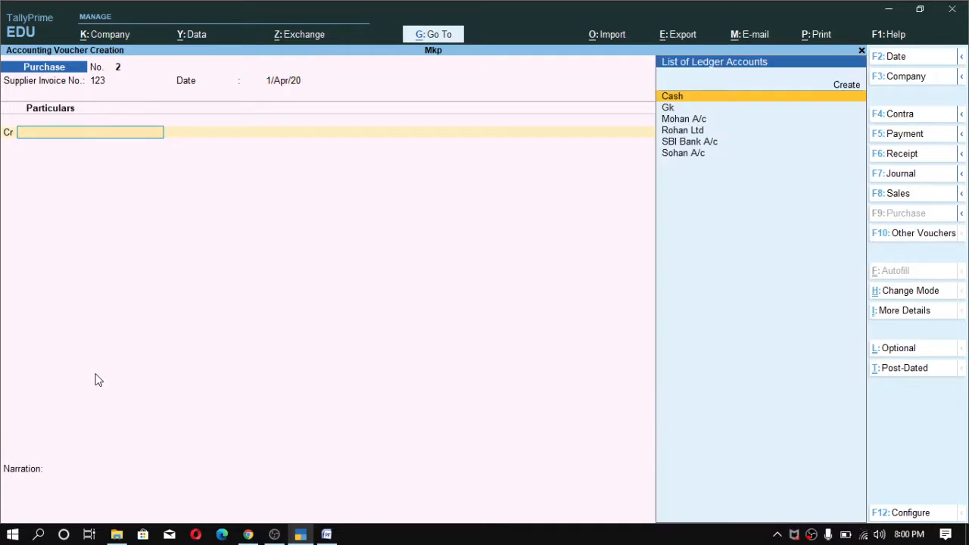
{"action": "type", "text": "R"}
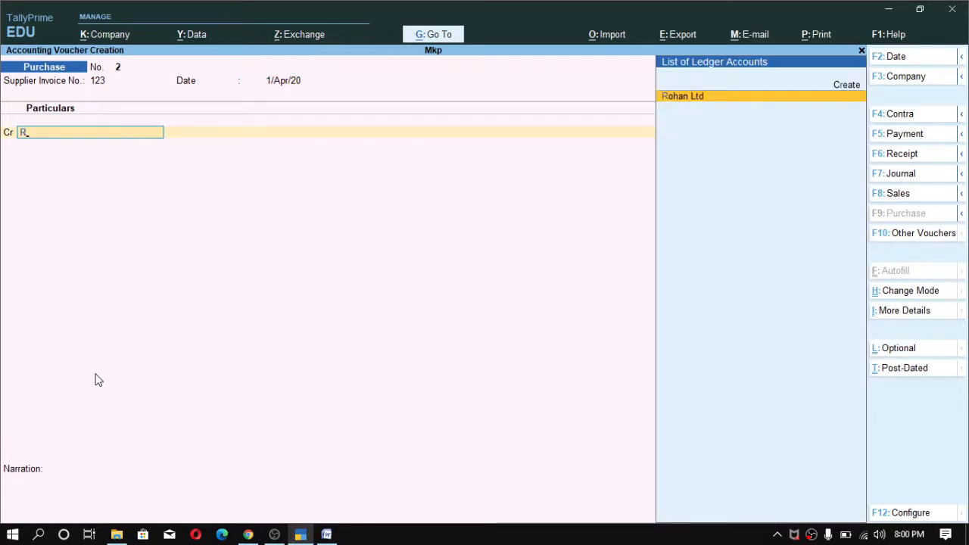
{"action": "key", "text": "Return"}
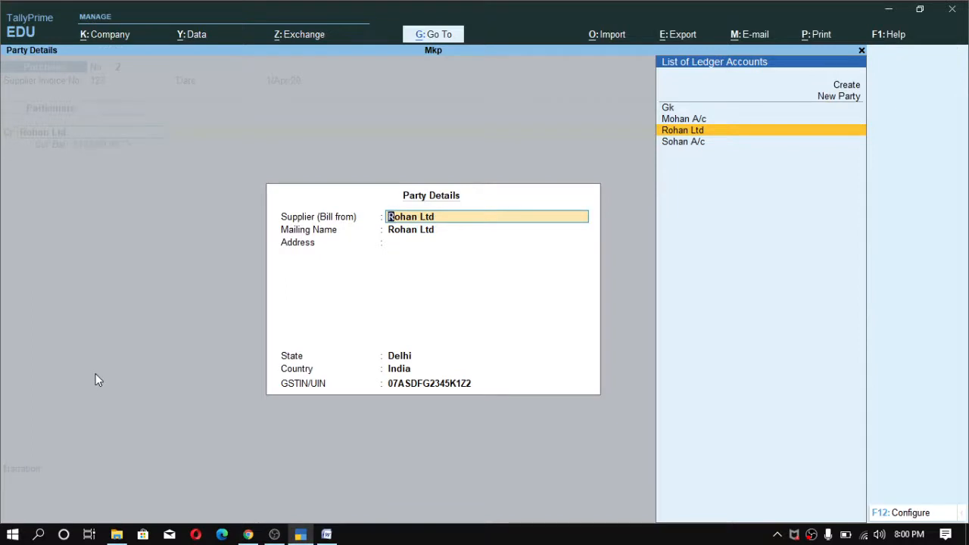
{"action": "key", "text": "ctrl+a"}
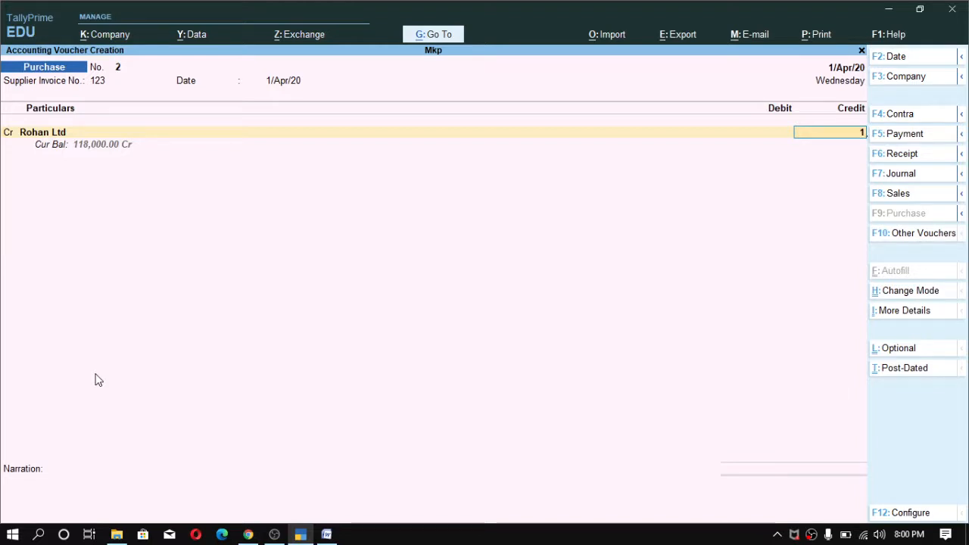
{"action": "type", "text": "8000"}
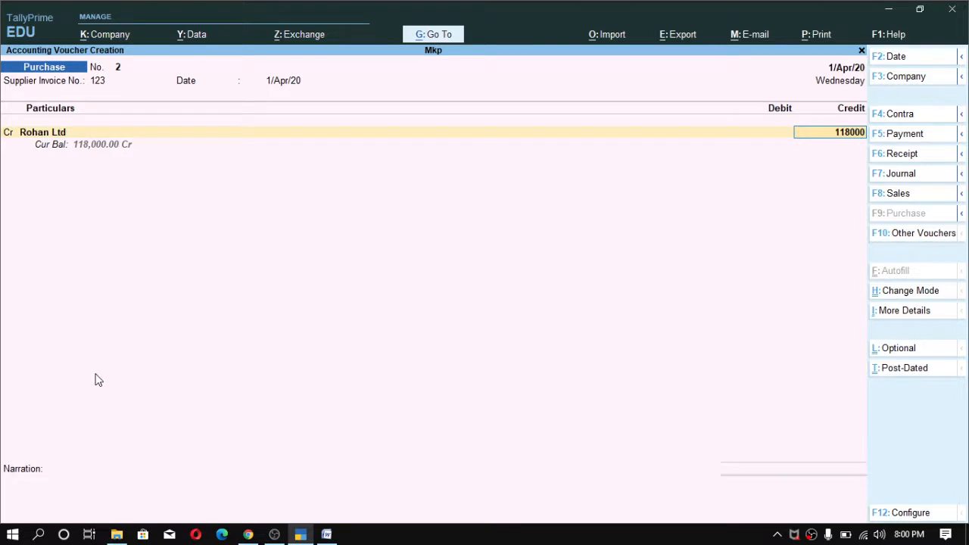
{"action": "key", "text": "Return"}
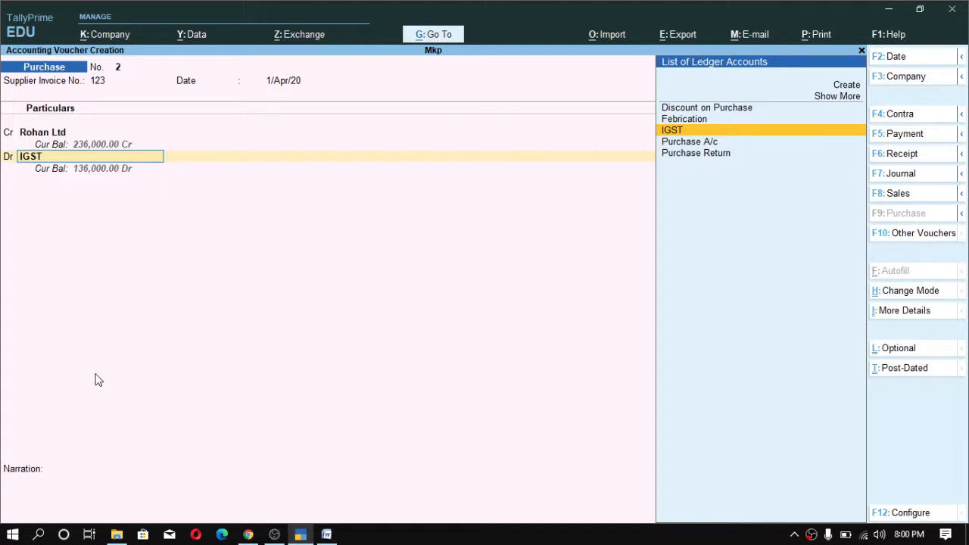
- Debit the full 118,000 to the Machinery ledger, picking it from the expanded ledger list
{"action": "key", "text": "Up"}
{"action": "key", "text": "Up"}
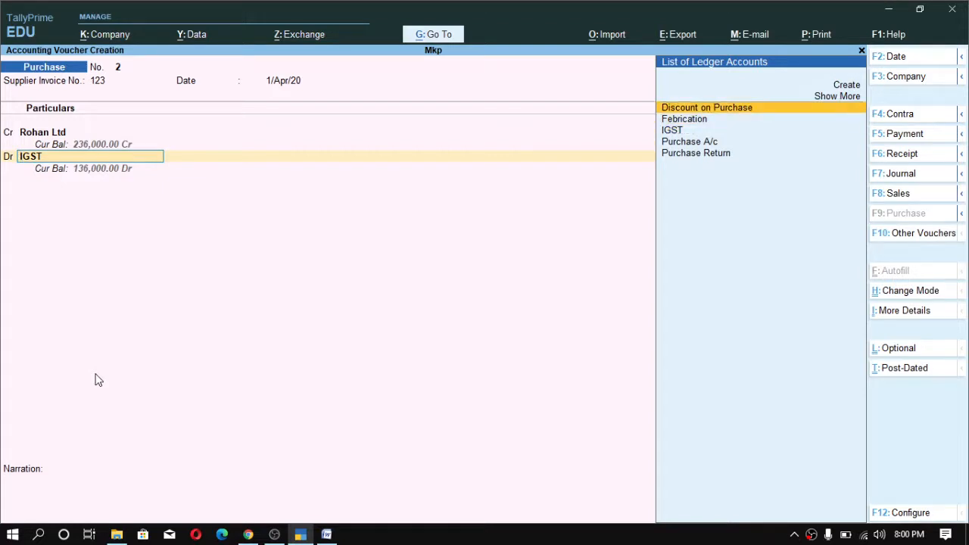
{"action": "key", "text": "Up"}
{"action": "key", "text": "Down"}
{"action": "key", "text": "Up"}
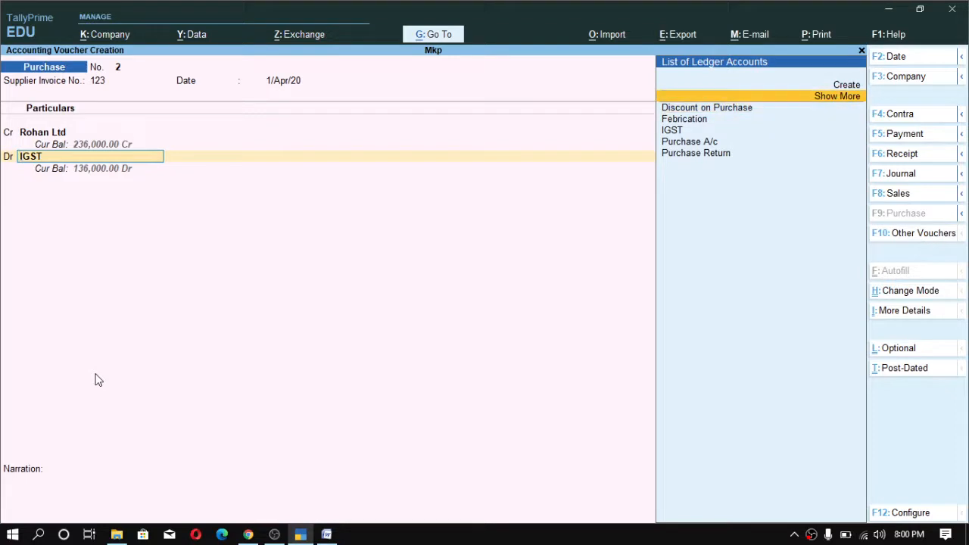
{"action": "key", "text": "Down"}
{"action": "key", "text": "Down"}
{"action": "key", "text": "Up"}
{"action": "key", "text": "Up"}
{"action": "key", "text": "Return"}
{"action": "key", "text": "Down"}
{"action": "key", "text": "Down"}
{"action": "key", "text": "Down"}
{"action": "key", "text": "Down"}
{"action": "key", "text": "Down"}
{"action": "key", "text": "Down"}
{"action": "key", "text": "Down"}
{"action": "key", "text": "Down"}
{"action": "key", "text": "Down"}
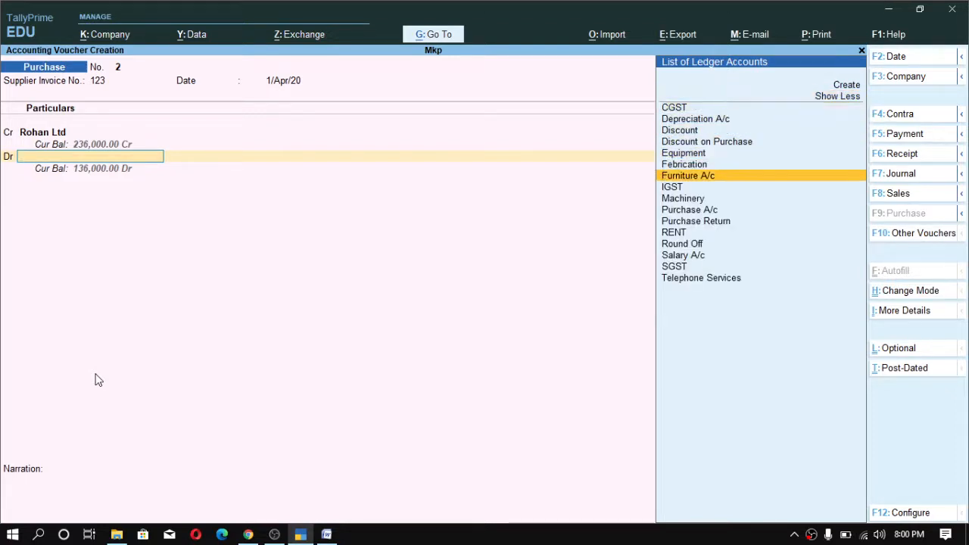
{"action": "key", "text": "Return"}
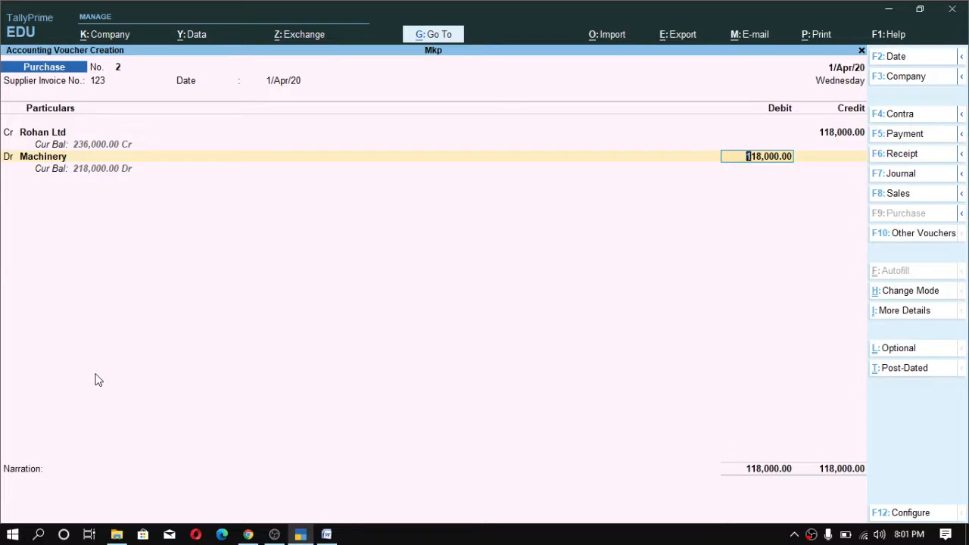
{"action": "key", "text": "alt"}
{"action": "key", "text": "ctrl"}
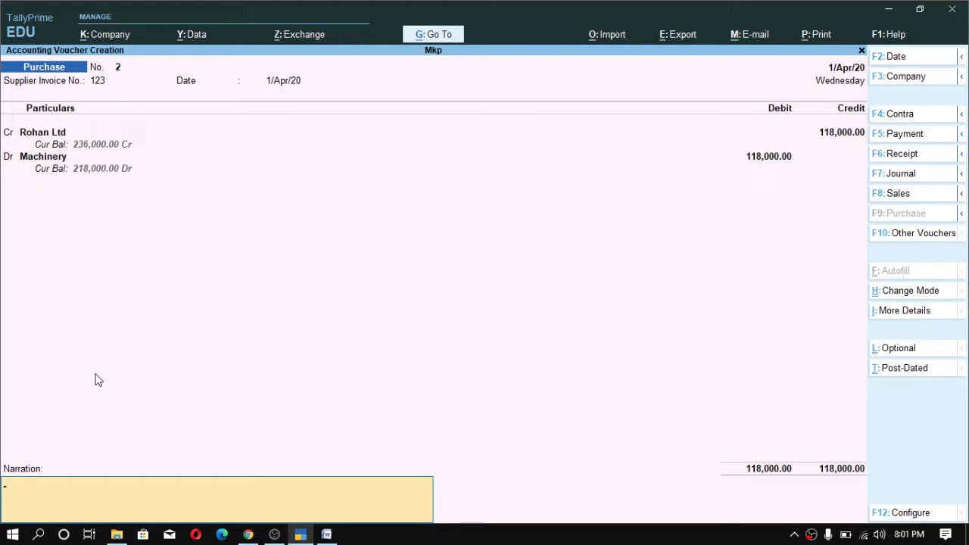
- Save the Machinery purchase voucher and leave voucher entry back to the Gateway of Tally
{"action": "key", "text": "alt"}
{"action": "key", "text": "Return"}
{"action": "key", "text": "Return"}
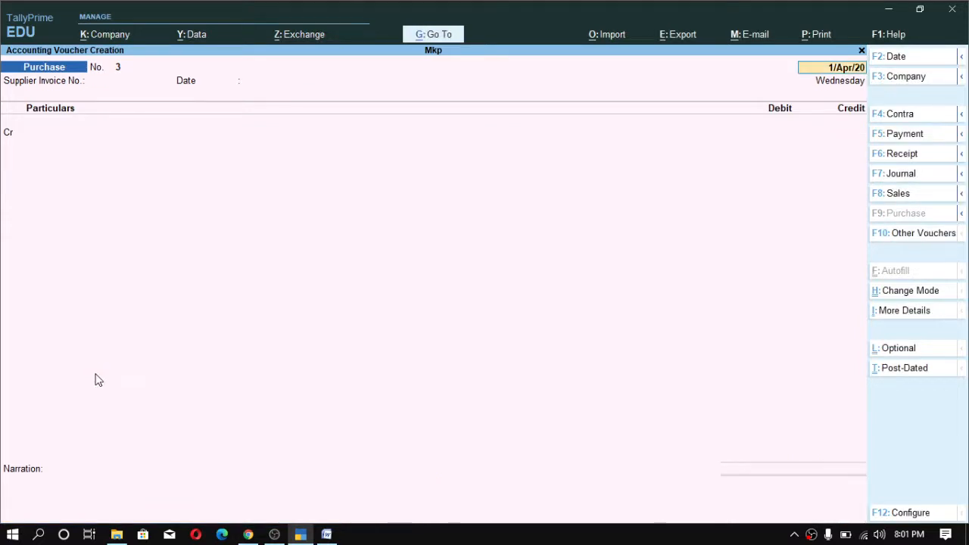
{"action": "key", "text": "Escape"}
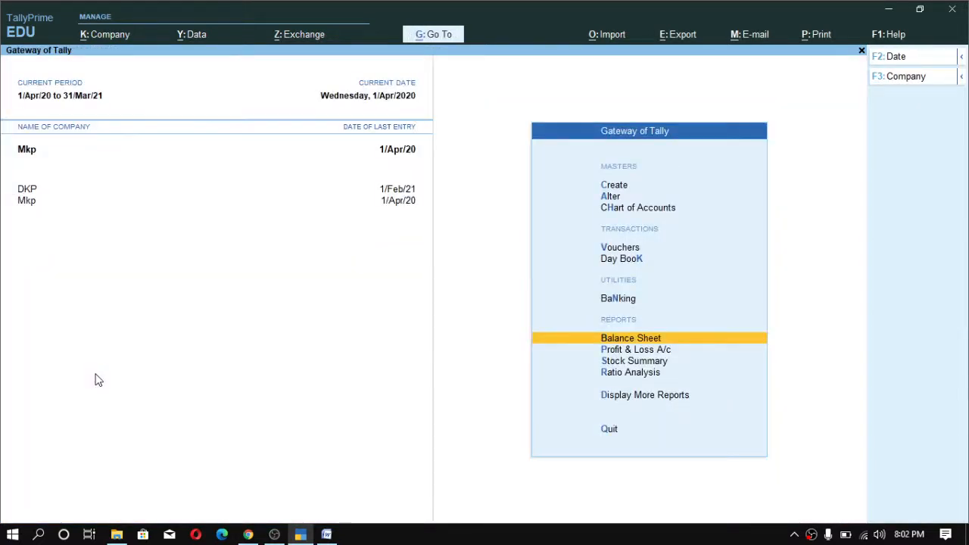
- Open the Balance Sheet in detailed view and examine the Machinery and Sundry Creditors balances
{"action": "key", "text": "Return"}
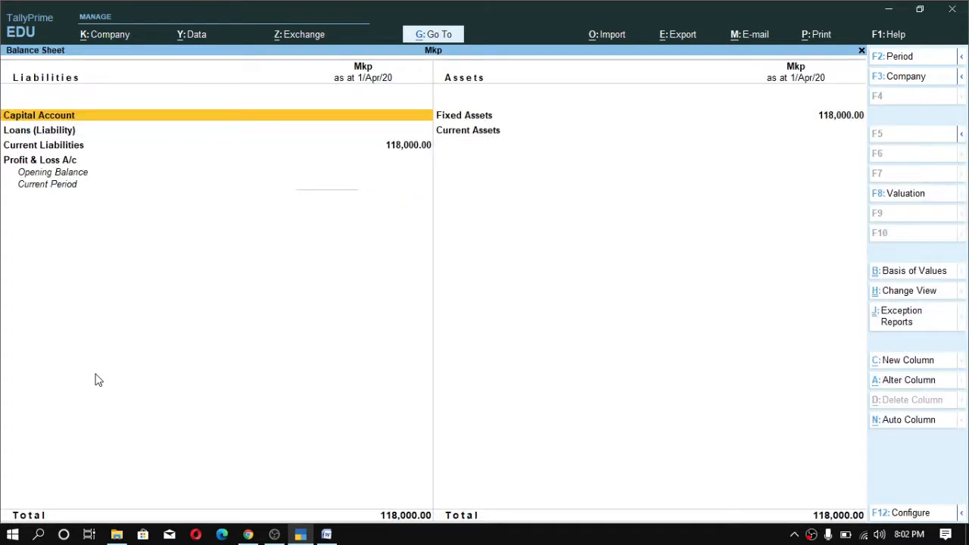
{"action": "key", "text": "alt+F5"}
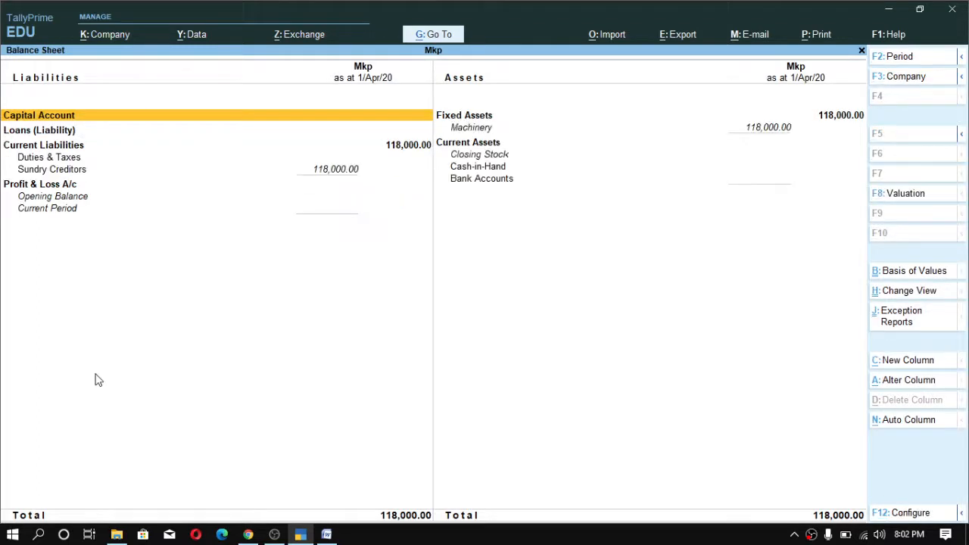
{"action": "key", "text": "Down"}
{"action": "key", "text": "Down"}
{"action": "key", "text": "Down"}
{"action": "key", "text": "Up"}
{"action": "key", "text": "Down"}
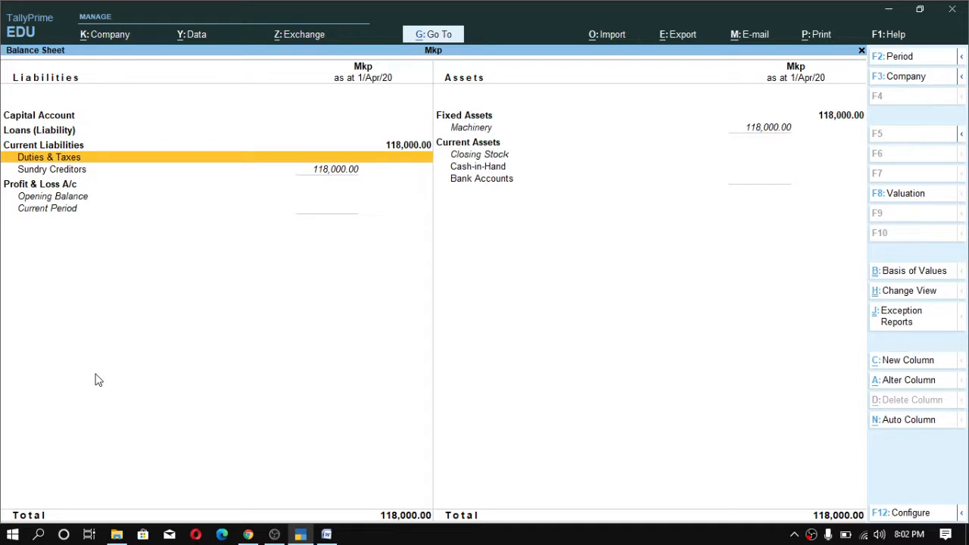
{"action": "key", "text": "Down"}
{"action": "key", "text": "Up"}
{"action": "key", "text": "Down"}
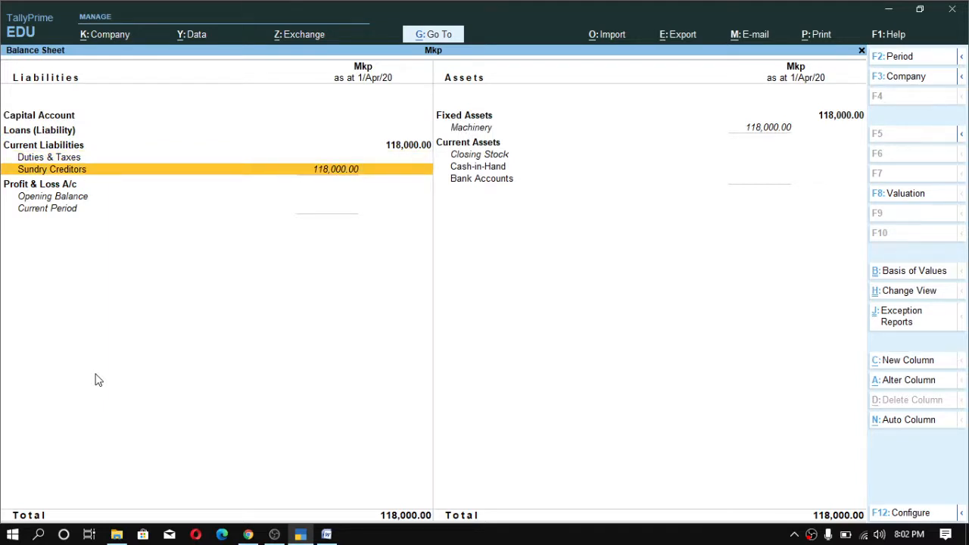
{"action": "key", "text": "Down"}
{"action": "key", "text": "Up"}
{"action": "key", "text": "Right"}
{"action": "key", "text": "Up"}
{"action": "key", "text": "Up"}
{"action": "key", "text": "Up"}
{"action": "key", "text": "Up"}
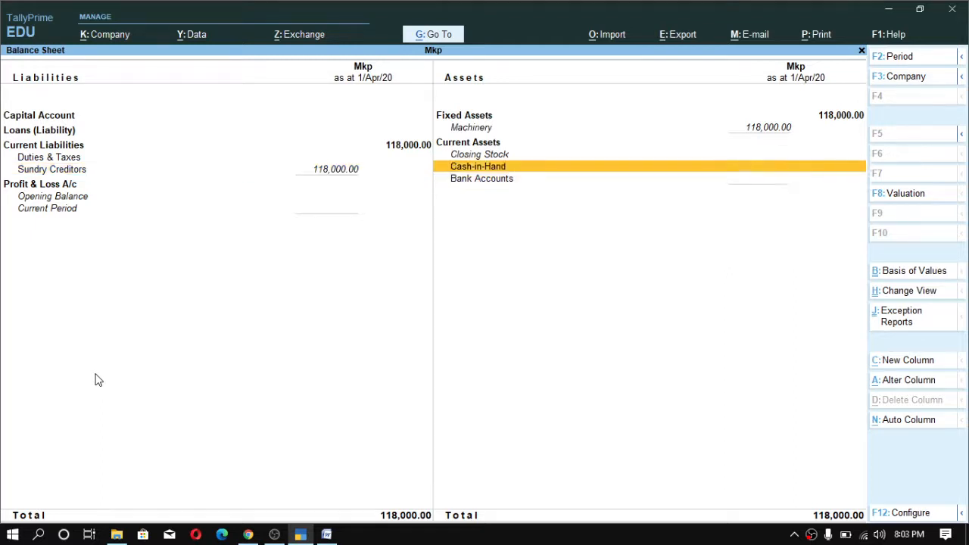
{"action": "key", "text": "Down"}
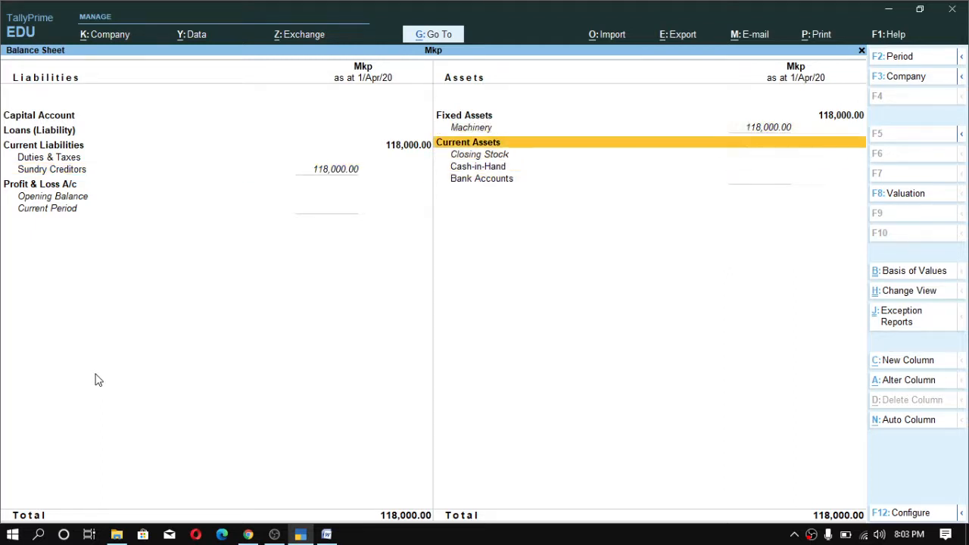
{"action": "key", "text": "Up"}
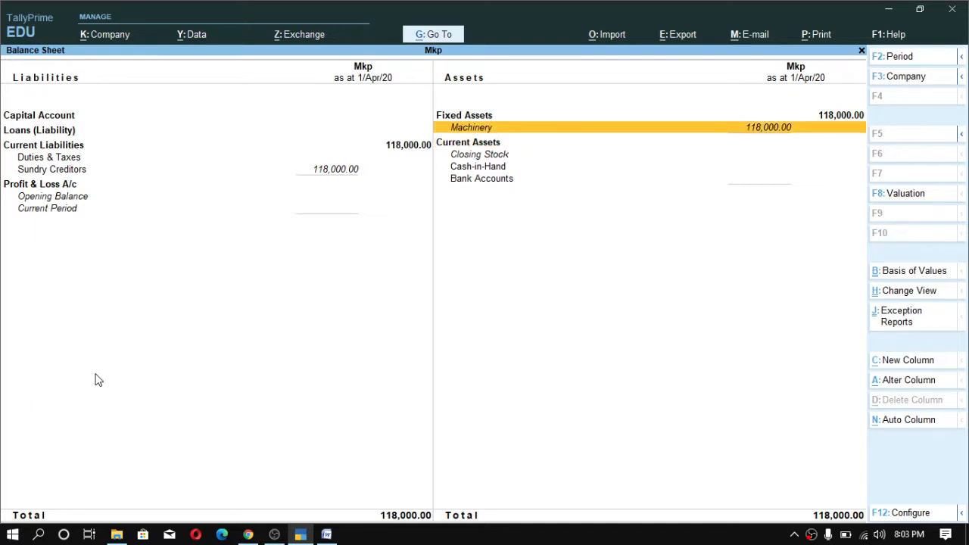
{"action": "key", "text": "Down"}
{"action": "key", "text": "Escape"}
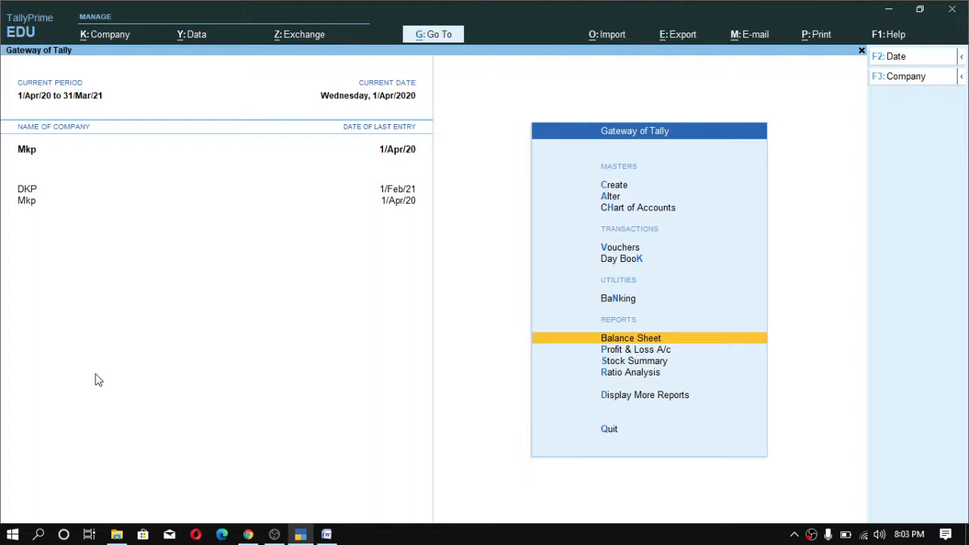
- Switch to the Word notes and read the section on capital goods purchased for taxable and exempt supply
{"action": "key", "text": "alt+Tab"}
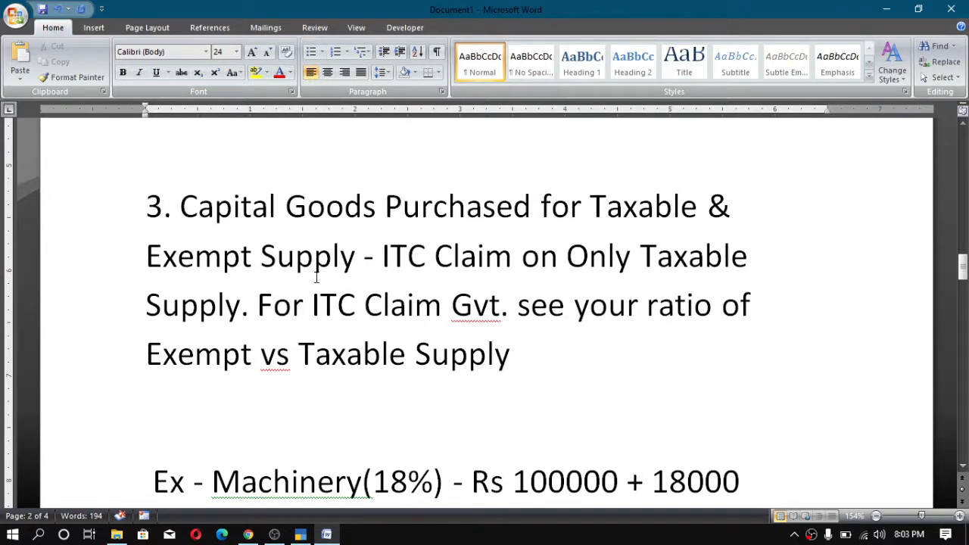
{"action": "left_click_drag", "start_coordinate": [382, 216], "coordinate": [199, 220]}
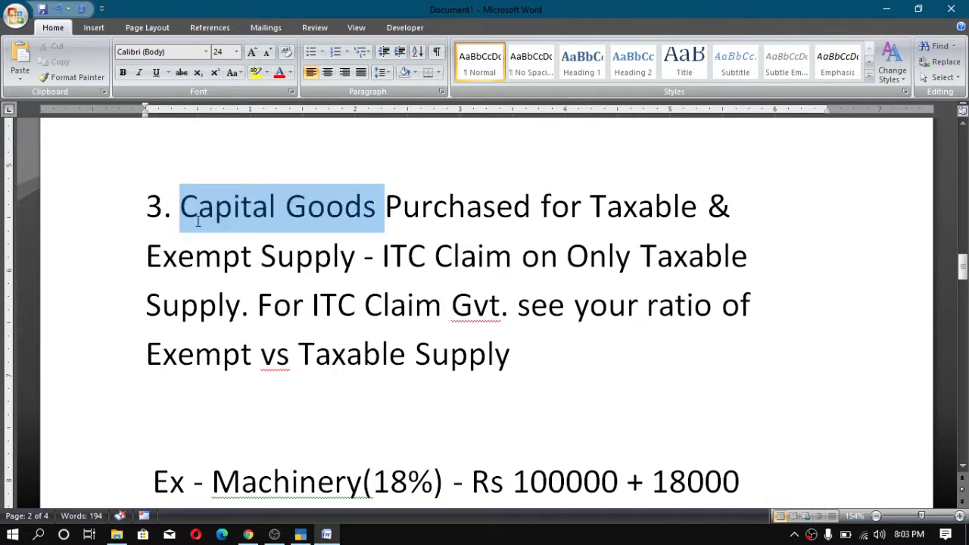
{"action": "left_click", "coordinate": [274, 303]}
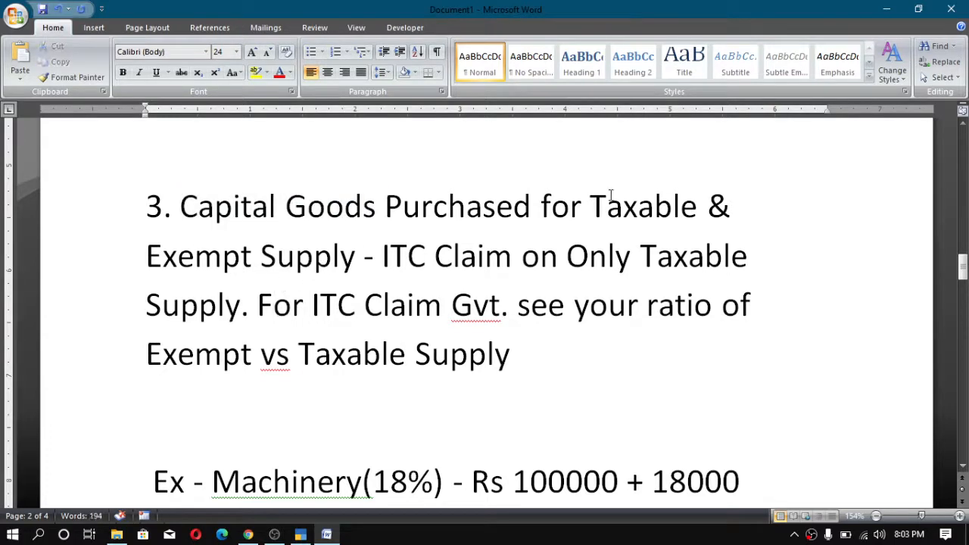
{"action": "left_click_drag", "start_coordinate": [589, 208], "coordinate": [629, 219]}
{"action": "left_click", "coordinate": [624, 216]}
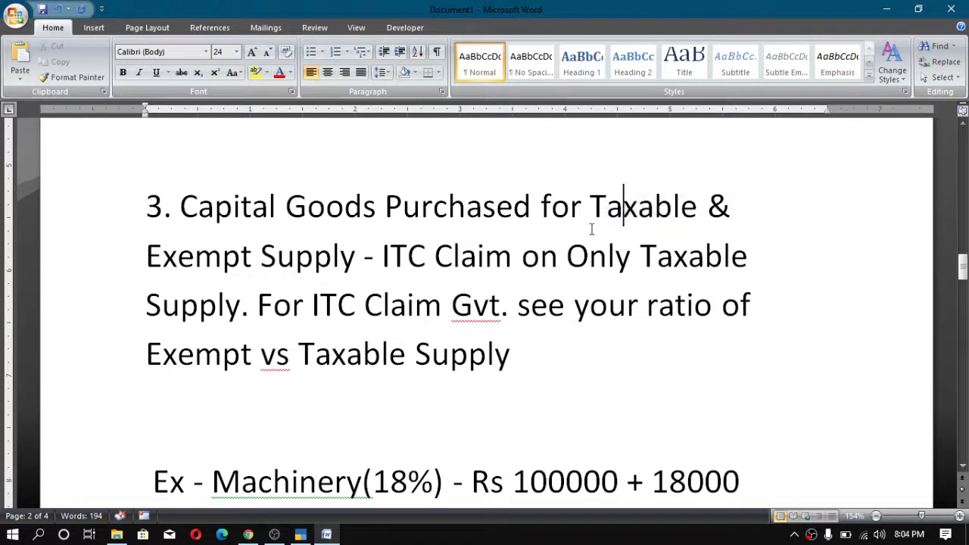
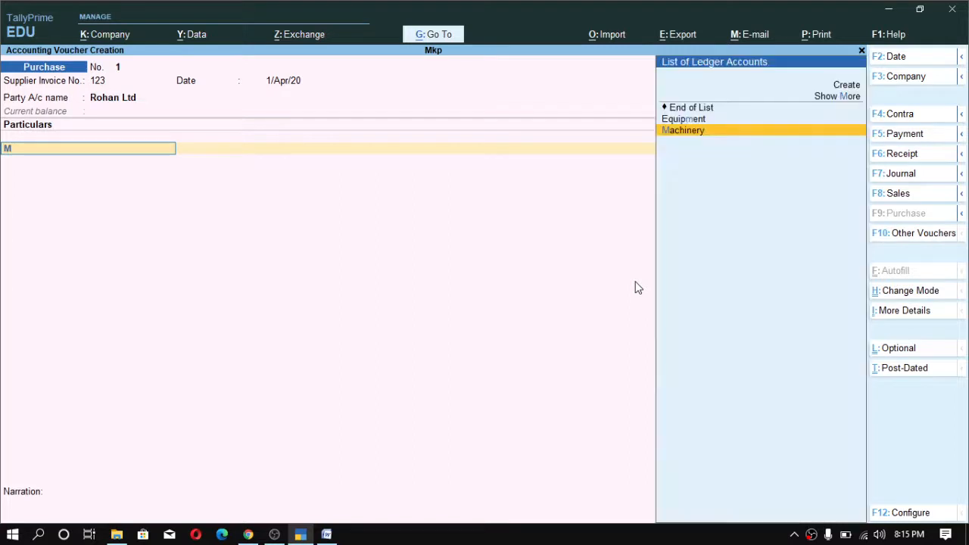
- Debit 100,000 to the Machinery ledger and add an IGST line for the 18,000 tax
{"action": "key", "text": "Return"}
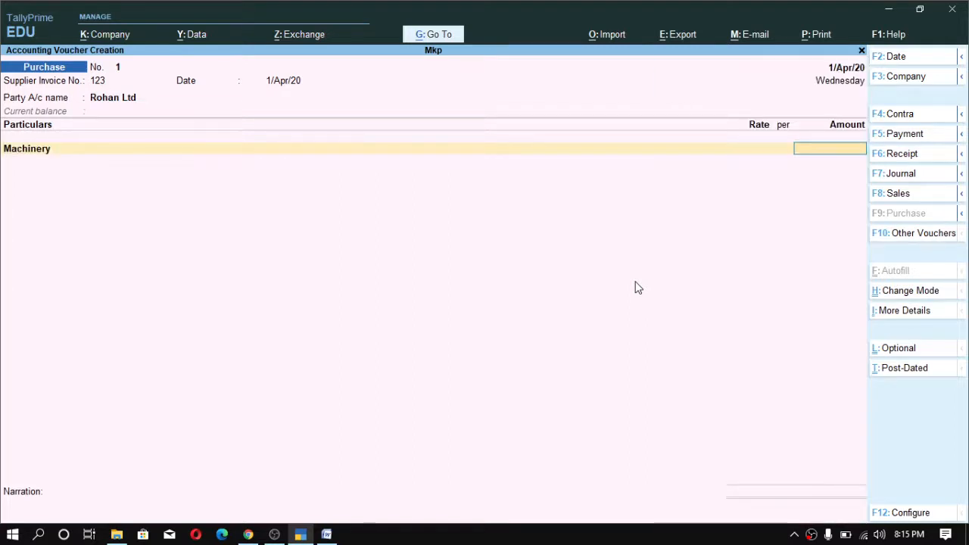
{"action": "type", "text": "100000"}
{"action": "key", "text": "Return"}
{"action": "type", "text": "Ig"}
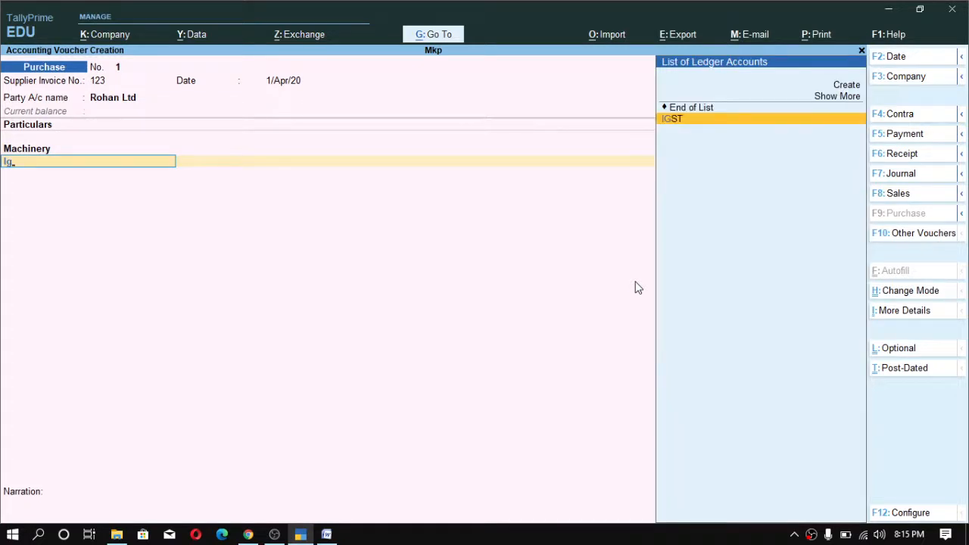
{"action": "key", "text": "Return"}
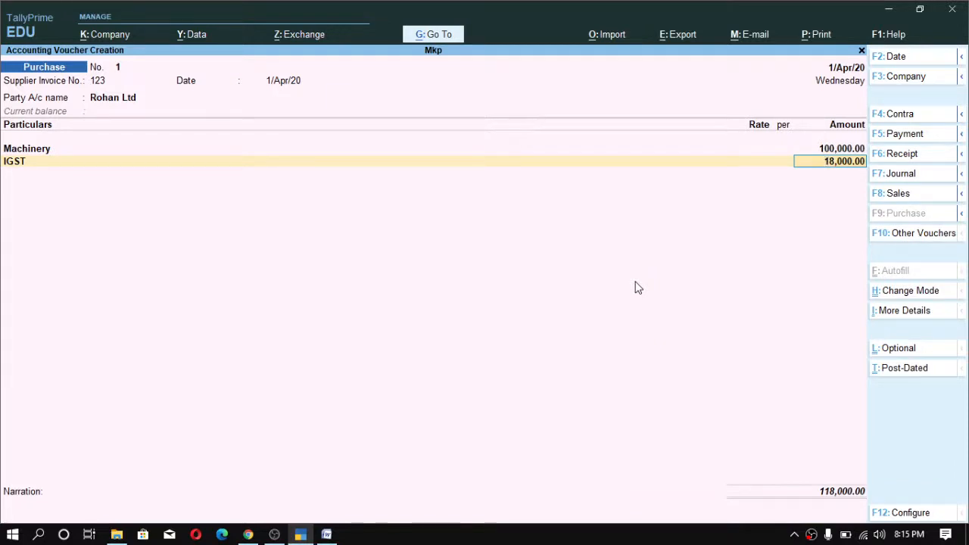
- Save the Machinery purchase voucher and return to the Gateway of Tally
{"action": "key", "text": "alt"}
{"action": "key", "text": "Return"}
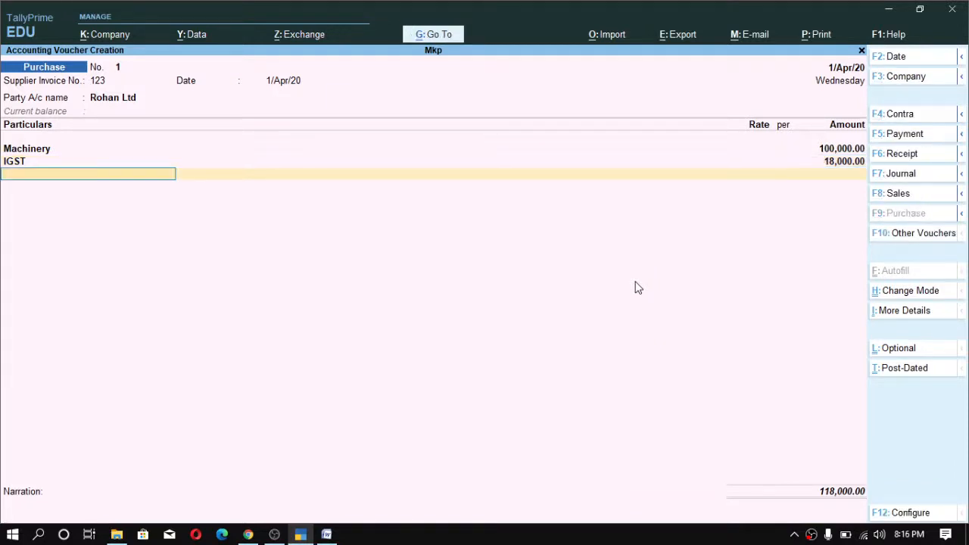
{"action": "key", "text": "Return"}
{"action": "key", "text": "Return"}
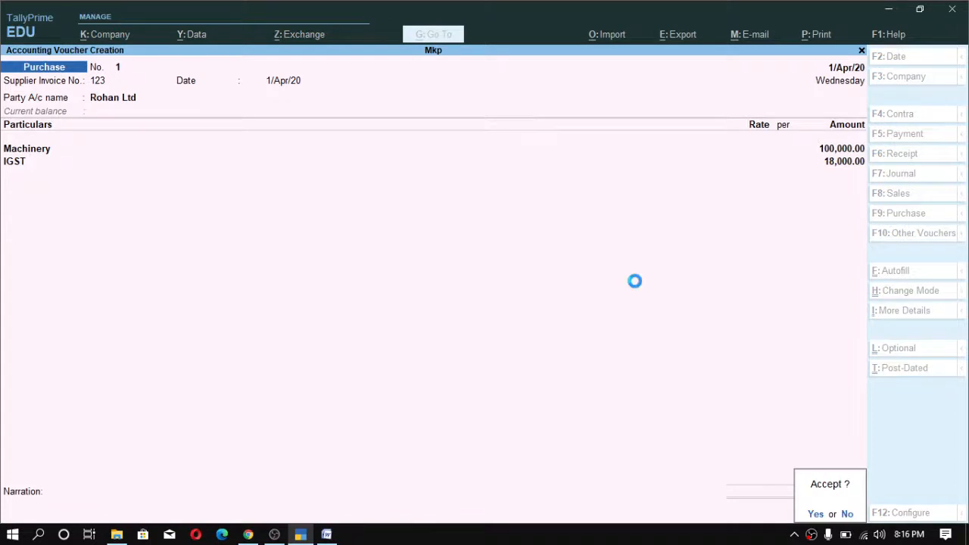
{"action": "key", "text": "Return"}
{"action": "key", "text": "Escape"}
{"action": "key", "text": "Return"}
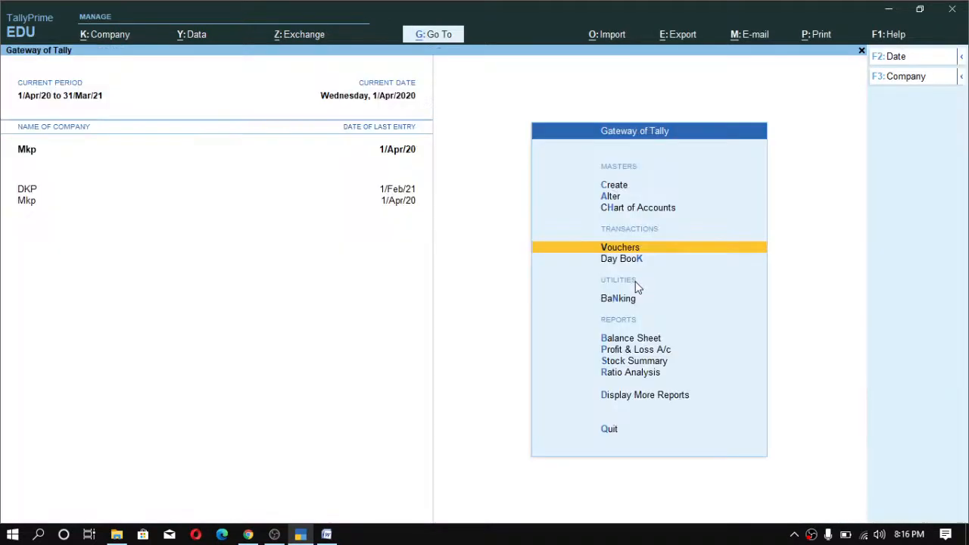
- Open the Balance Sheet in detailed view and examine the Duties & Taxes and Sundry Creditors balances
{"action": "key", "text": "b"}
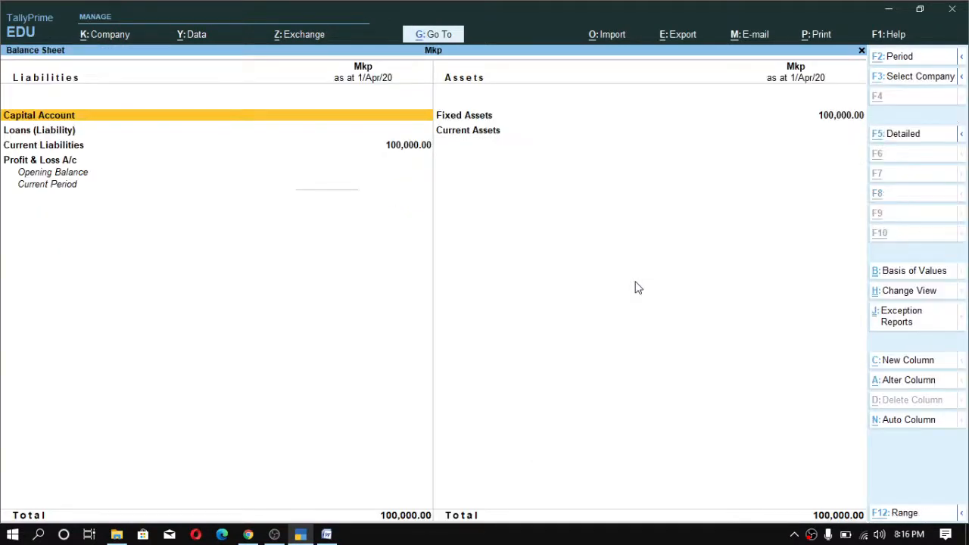
{"action": "key", "text": "alt+F5"}
{"action": "key", "text": "Down"}
{"action": "key", "text": "Down"}
{"action": "key", "text": "Down"}
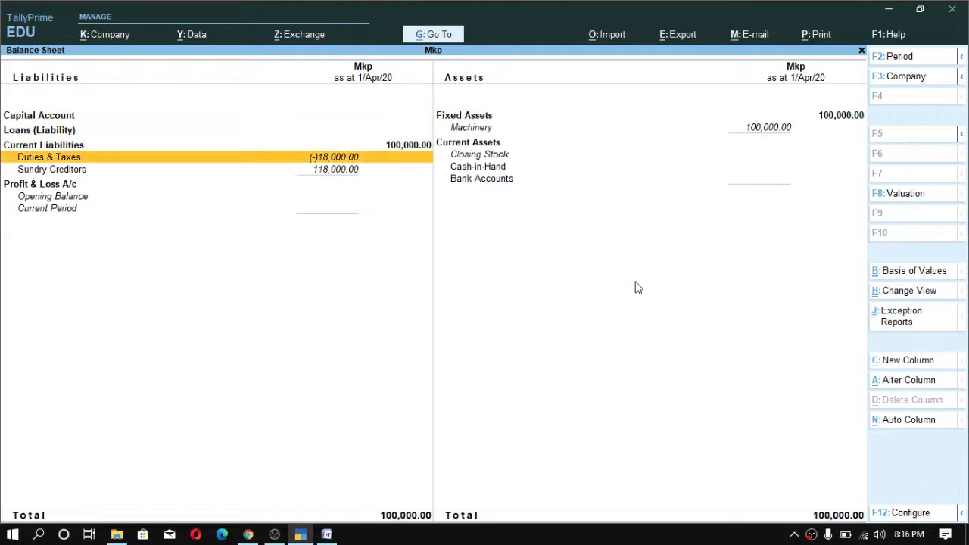
{"action": "key", "text": "Down"}
{"action": "key", "text": "Up"}
{"action": "key", "text": "Down"}
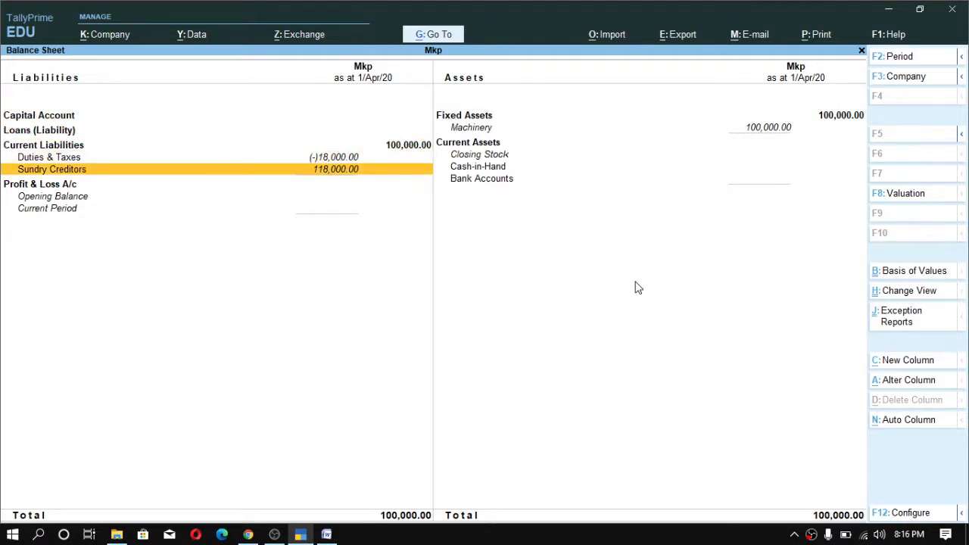
{"action": "key", "text": "Up"}
{"action": "key", "text": "Up"}
{"action": "key", "text": "Down"}
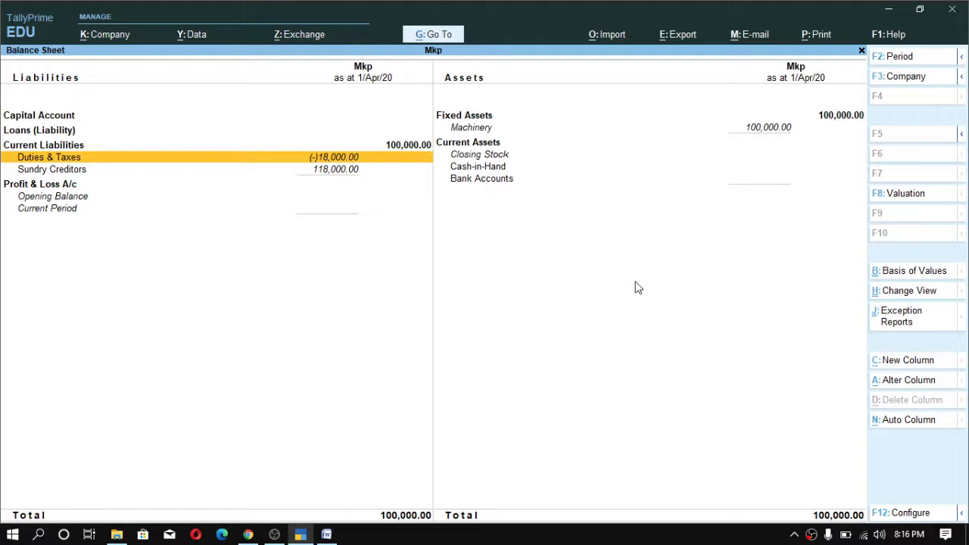
{"action": "key", "text": "Escape"}
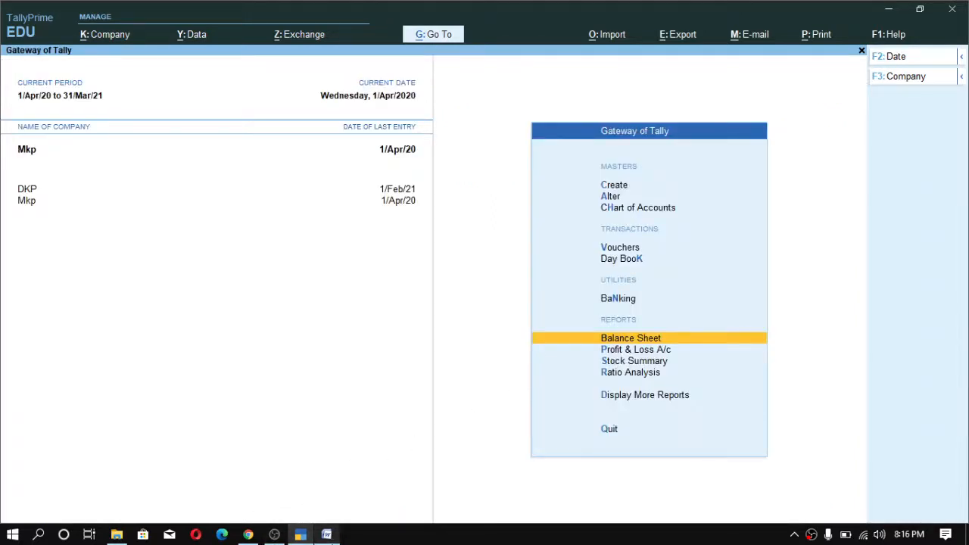
- Switch to the Word notes and study the monthly ITC figures for taxable and exempt supply
{"action": "left_click", "coordinate": [326, 535]}
{"action": "left_click_drag", "start_coordinate": [560, 325], "coordinate": [508, 331]}
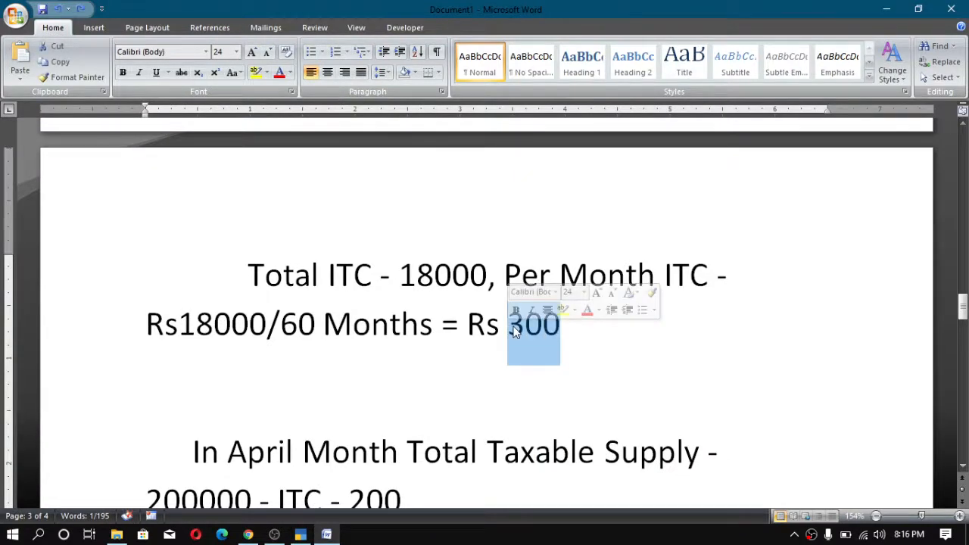
{"action": "left_click_drag", "start_coordinate": [509, 333], "coordinate": [556, 335]}
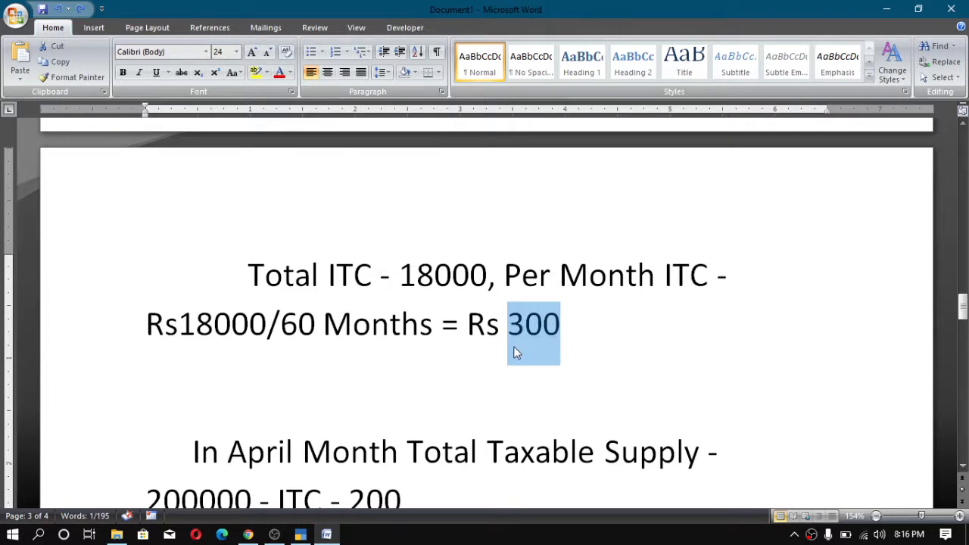
{"action": "scroll", "coordinate": [513, 346], "scroll_direction": "down", "scroll_amount": 3}
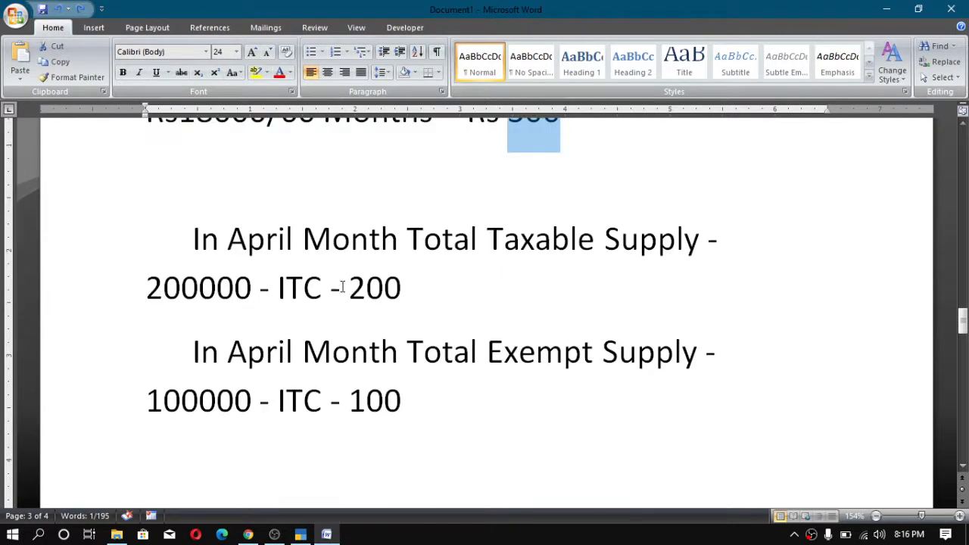
{"action": "left_click_drag", "start_coordinate": [349, 401], "coordinate": [400, 407]}
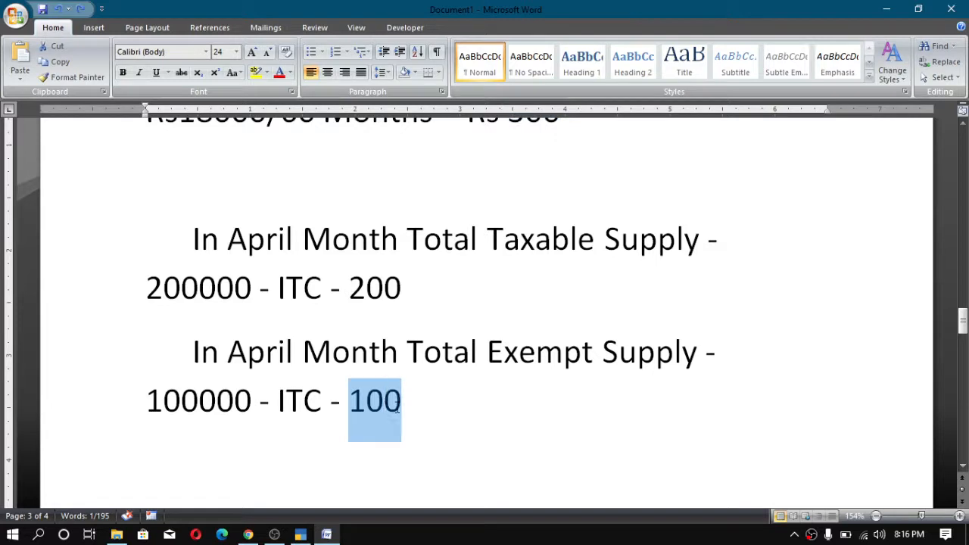
{"action": "left_click_drag", "start_coordinate": [398, 295], "coordinate": [349, 297]}
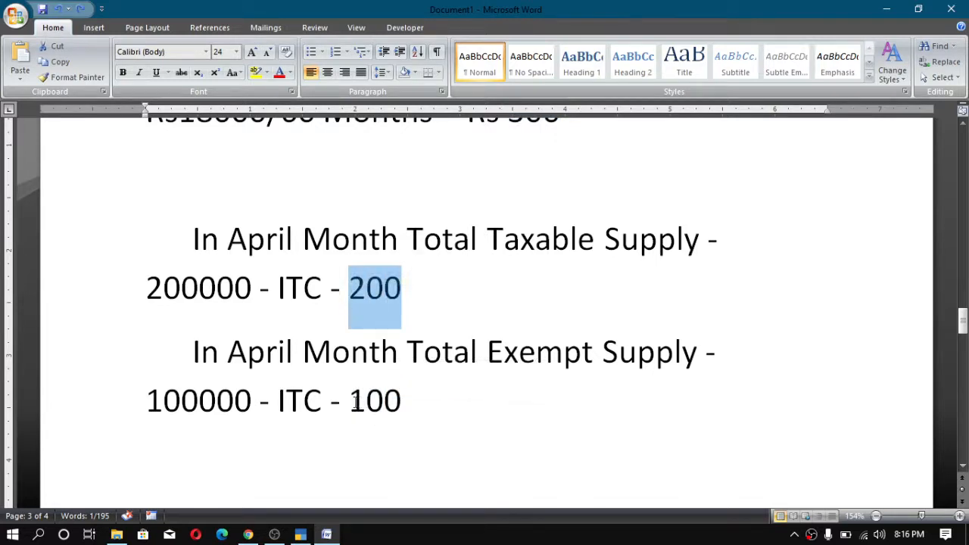
{"action": "left_click_drag", "start_coordinate": [349, 401], "coordinate": [402, 404]}
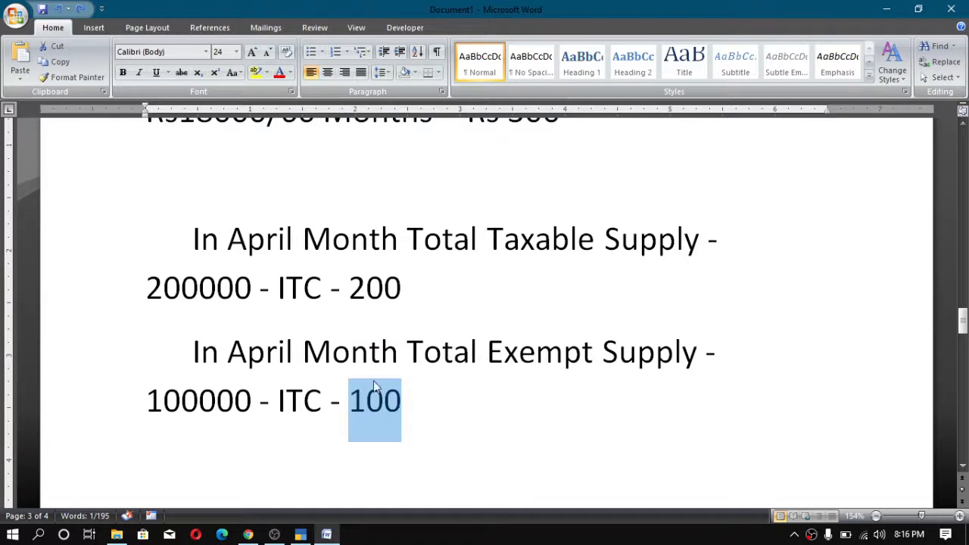
{"action": "left_click", "coordinate": [402, 408]}
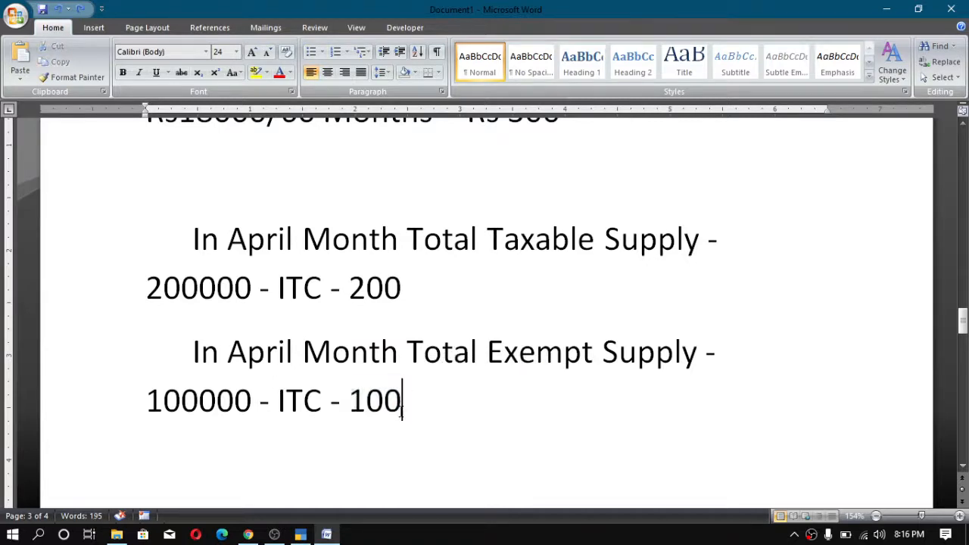
{"action": "left_click_drag", "start_coordinate": [402, 408], "coordinate": [352, 409]}
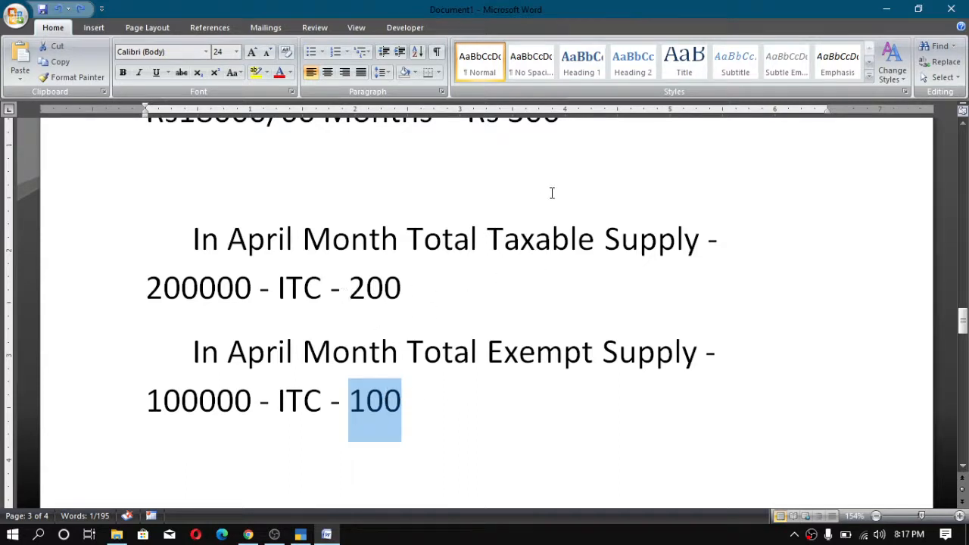
{"action": "scroll", "coordinate": [458, 238], "scroll_direction": "up", "scroll_amount": 1}
{"action": "scroll", "coordinate": [502, 229], "scroll_direction": "down", "scroll_amount": 3}
{"action": "scroll", "coordinate": [506, 224], "scroll_direction": "up", "scroll_amount": 4}
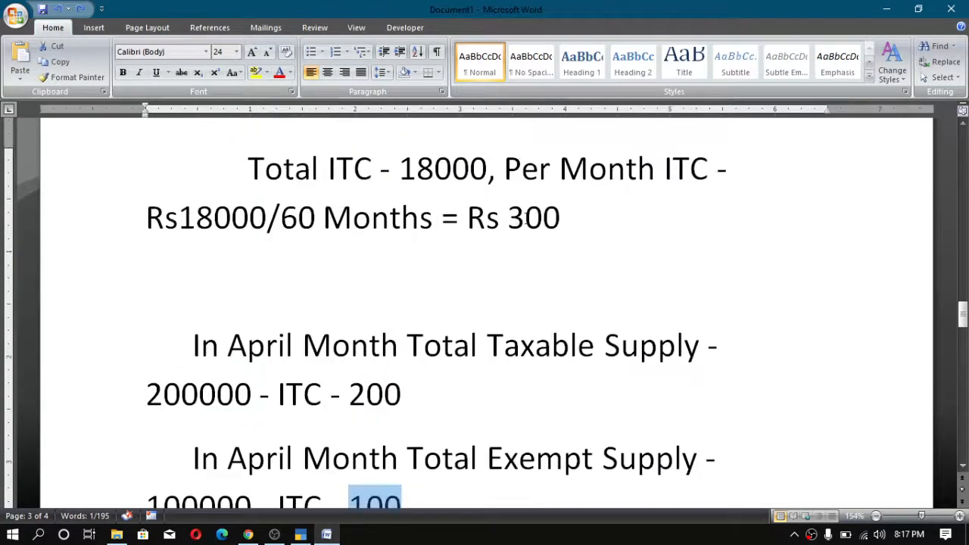
{"action": "scroll", "coordinate": [512, 233], "scroll_direction": "down", "scroll_amount": 3}
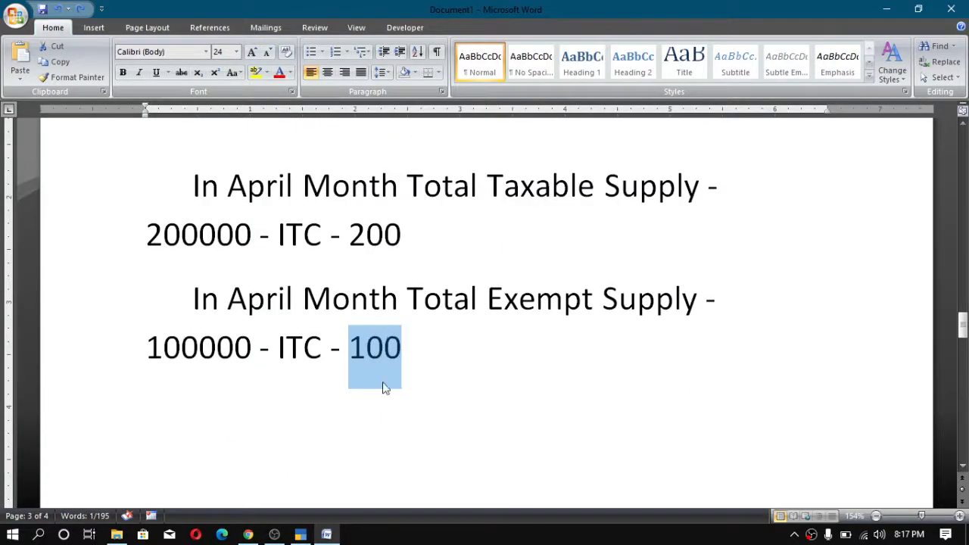
{"action": "left_click", "coordinate": [404, 350]}
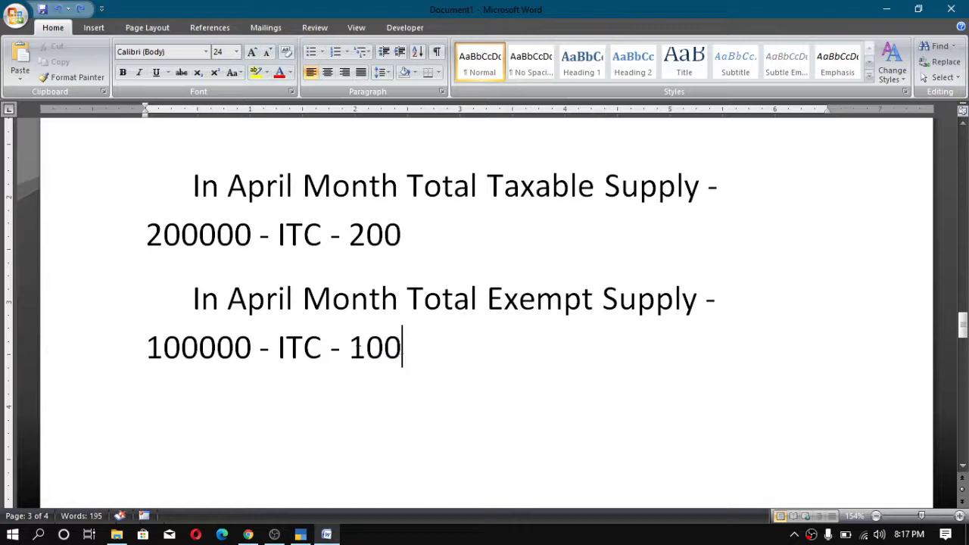
- Return to TallyPrime and review the detailed Balance Sheet's current liabilities again before closing it
{"action": "left_click", "coordinate": [301, 535]}
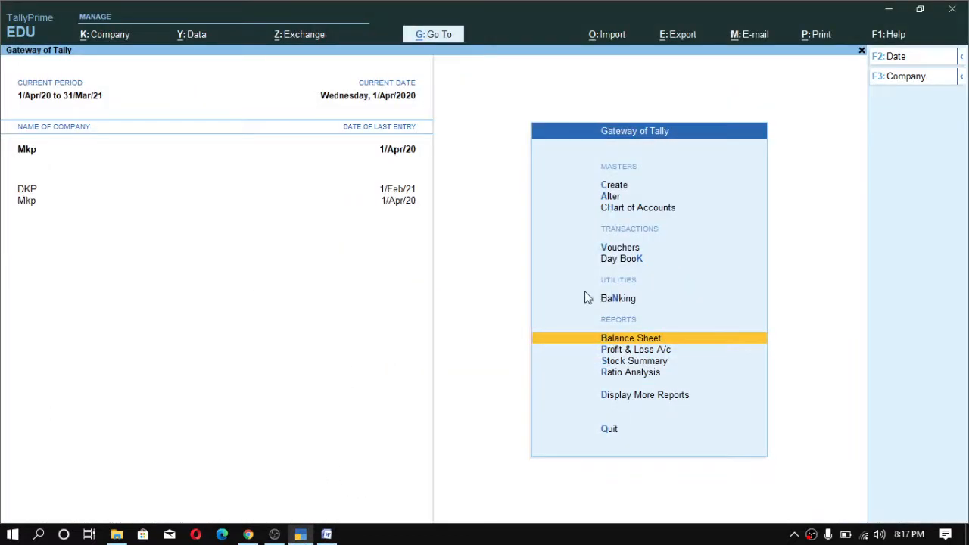
{"action": "key", "text": "Return"}
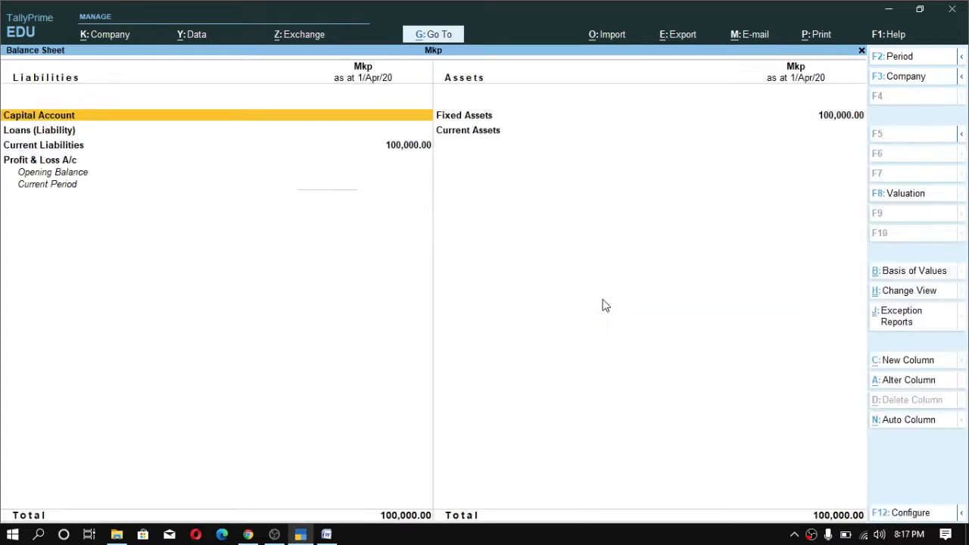
{"action": "key", "text": "alt+F5"}
{"action": "key", "text": "Down"}
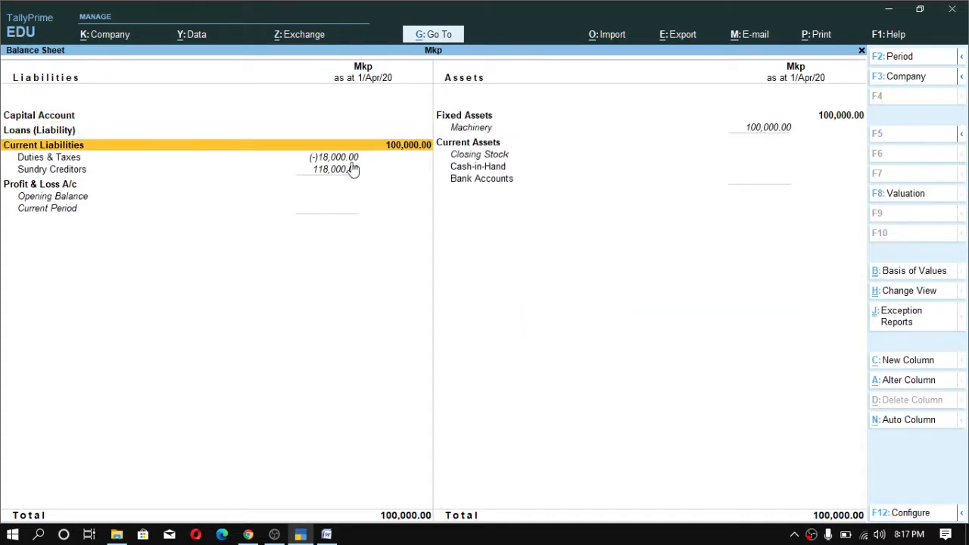
{"action": "key", "text": "Down"}
{"action": "key", "text": "Down"}
{"action": "key", "text": "Up"}
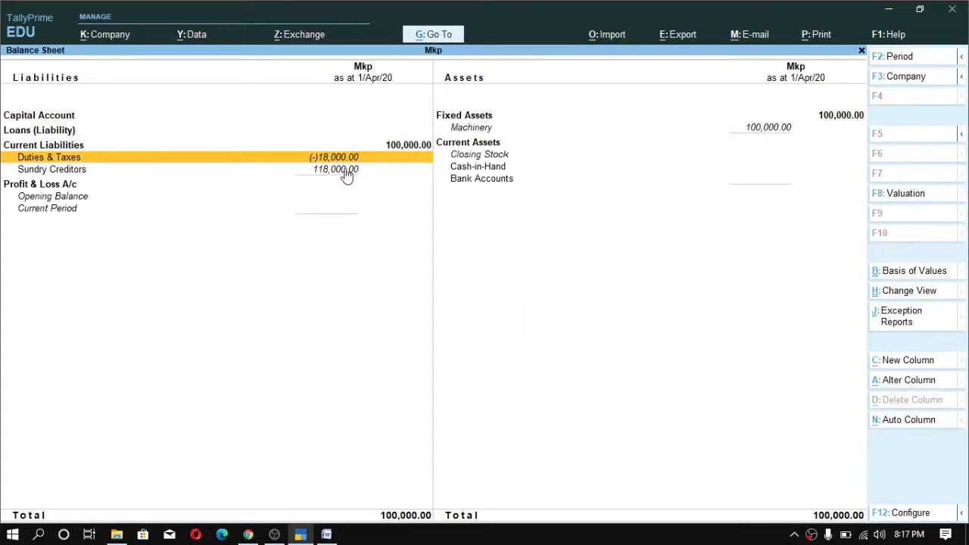
{"action": "key", "text": "Escape"}
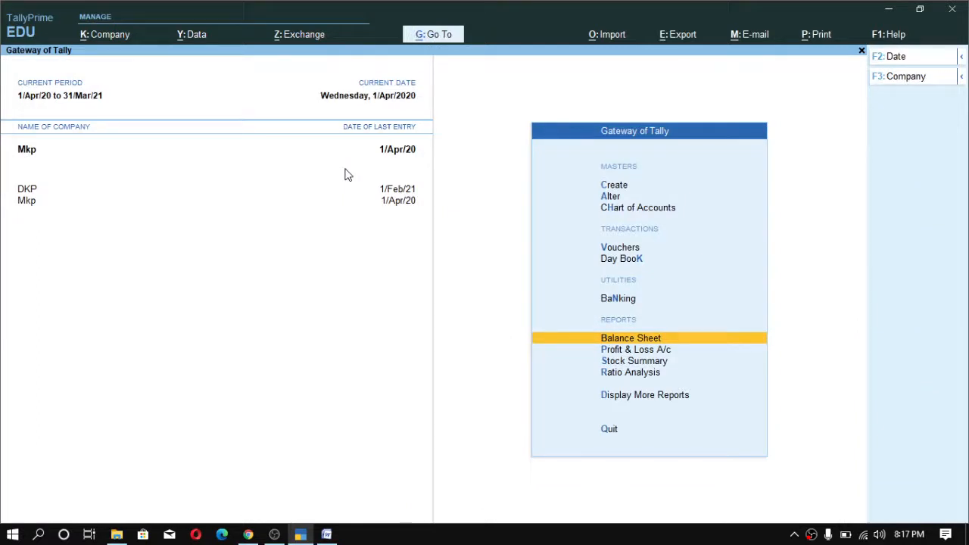
- Open voucher entry from the Gateway of Tally and switch to a Journal voucher
{"action": "key", "text": "Down"}
{"action": "key", "text": "Up"}
{"action": "key", "text": "Up"}
{"action": "key", "text": "Up"}
{"action": "key", "text": "Down"}
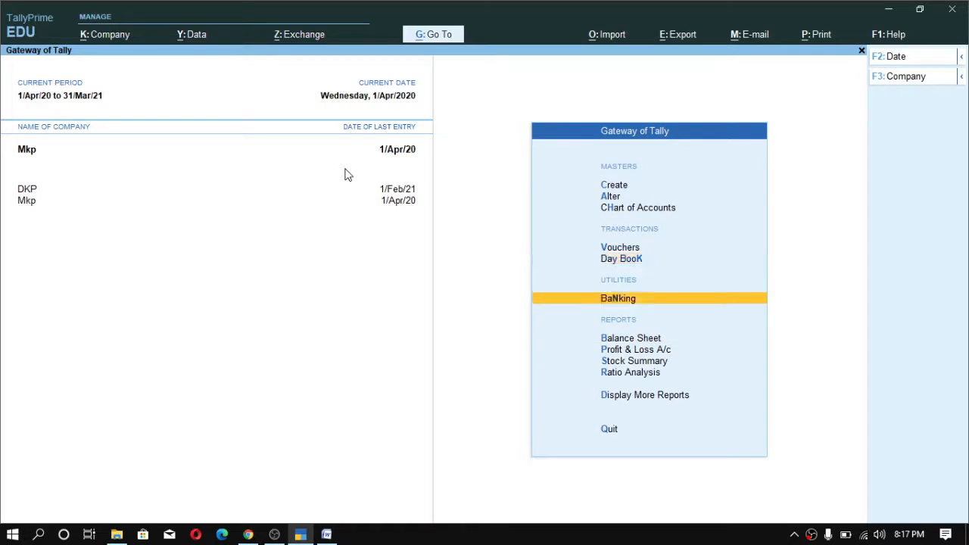
{"action": "key", "text": "Up"}
{"action": "key", "text": "Down"}
{"action": "key", "text": "Up"}
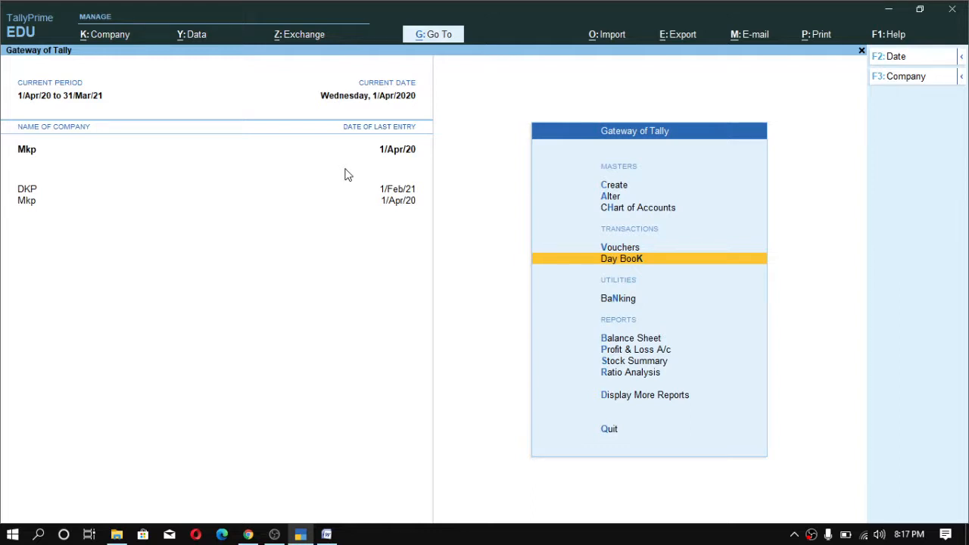
{"action": "key", "text": "Up"}
{"action": "key", "text": "Return"}
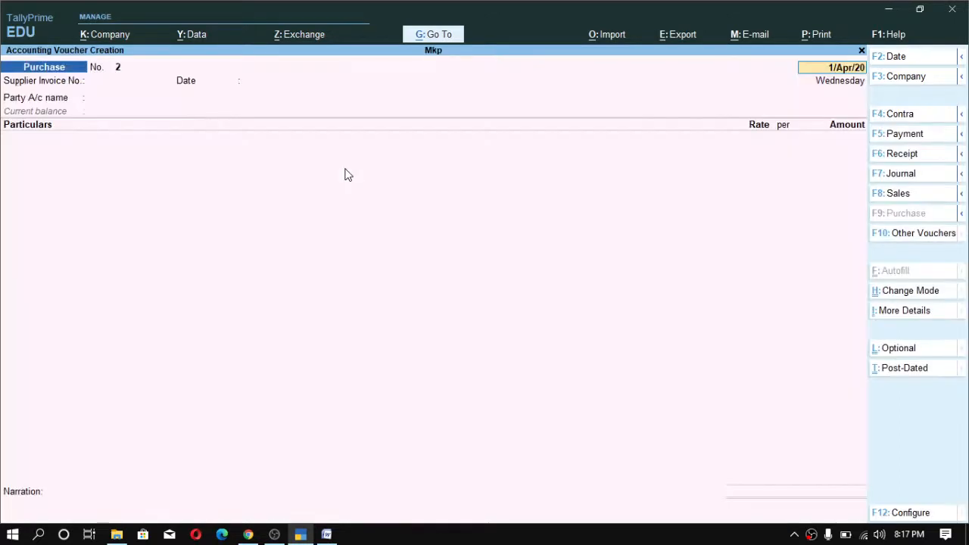
{"action": "key", "text": "F7"}
{"action": "key", "text": "ctrl"}
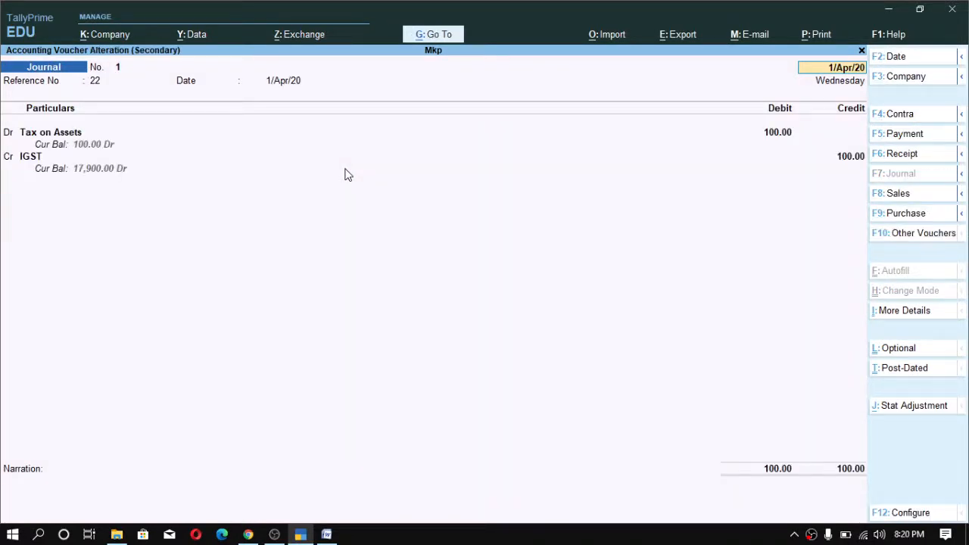
- Open the Tax on Assets ledger from the journal entry and review its group and settings without changing them
{"action": "key", "text": "Return"}
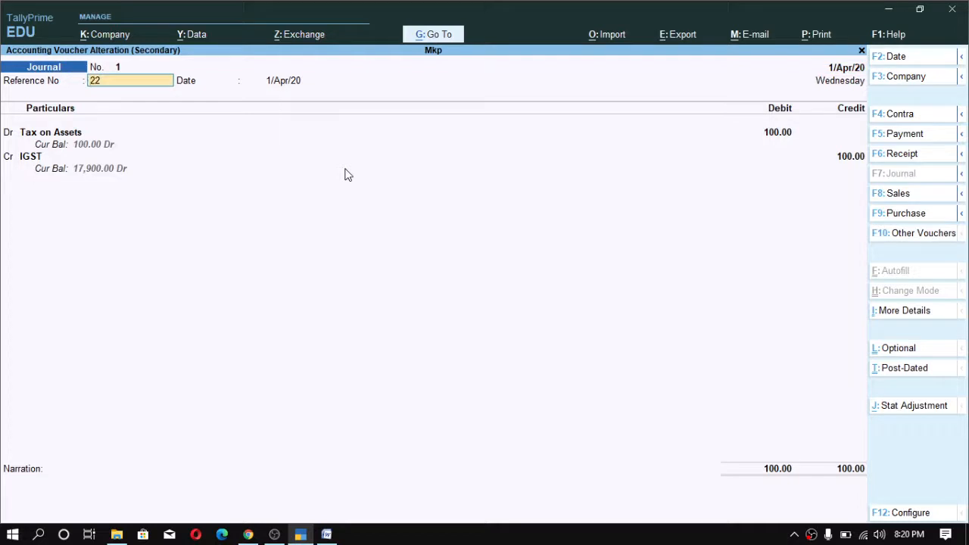
{"action": "key", "text": "Return"}
{"action": "key", "text": "Return"}
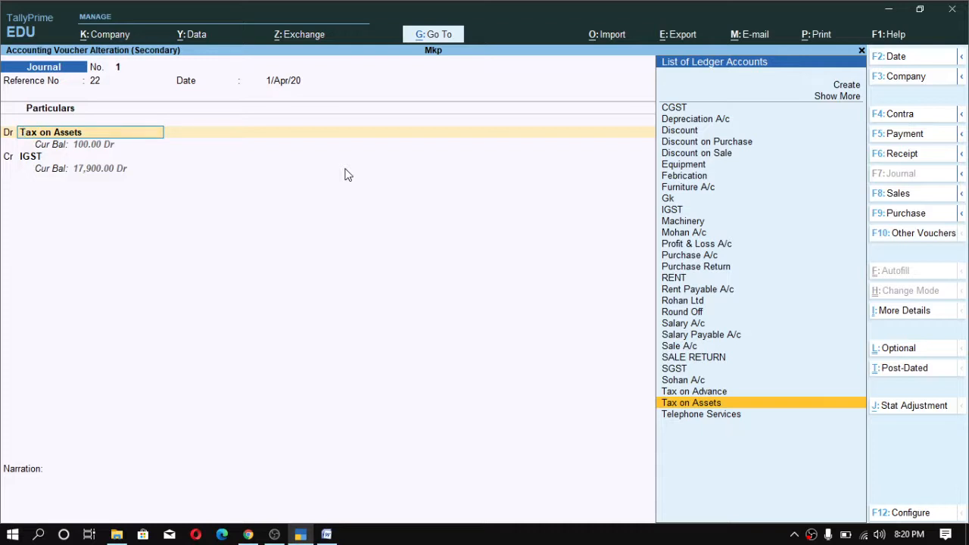
{"action": "key", "text": "ctrl+Return"}
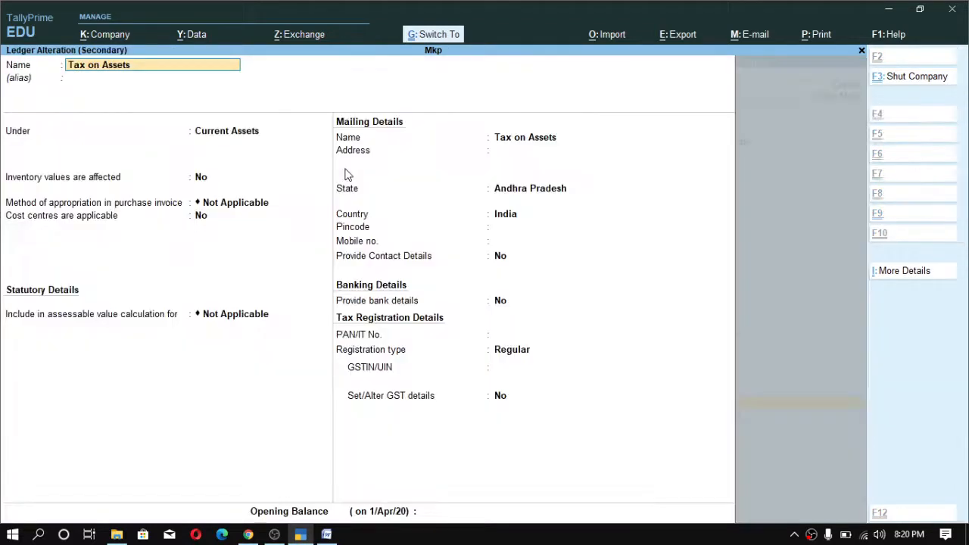
{"action": "key", "text": "Return"}
{"action": "key", "text": "Return"}
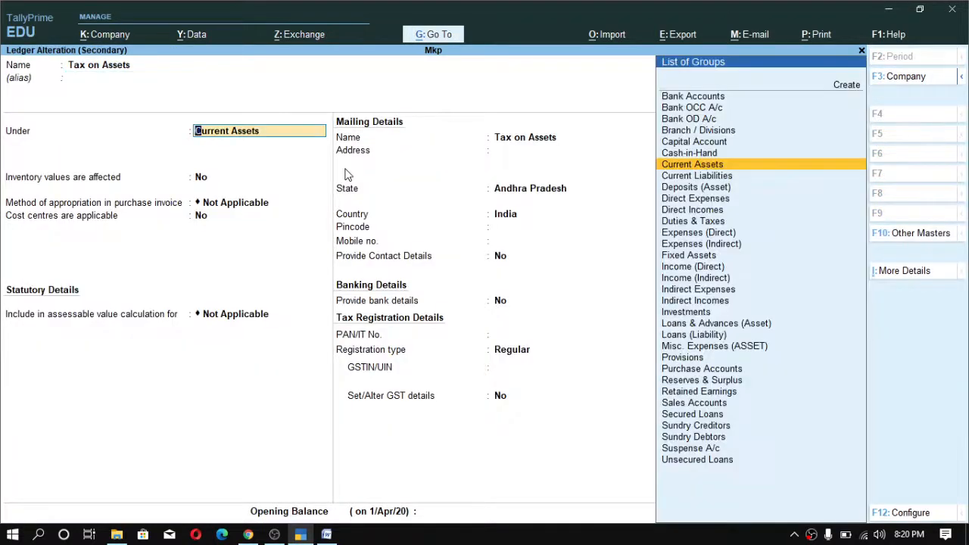
{"action": "key", "text": "Return"}
{"action": "key", "text": "Return"}
{"action": "key", "text": "Return"}
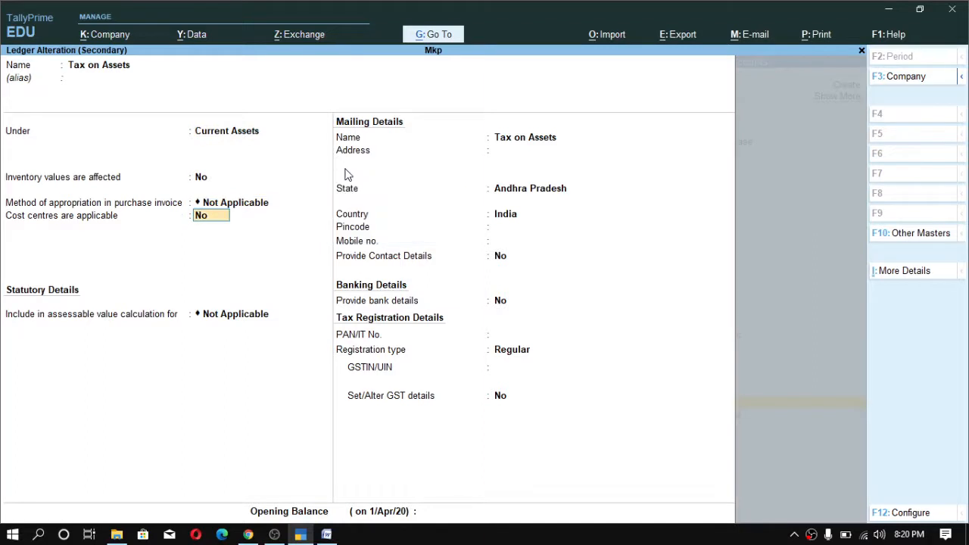
{"action": "key", "text": "ctrl"}
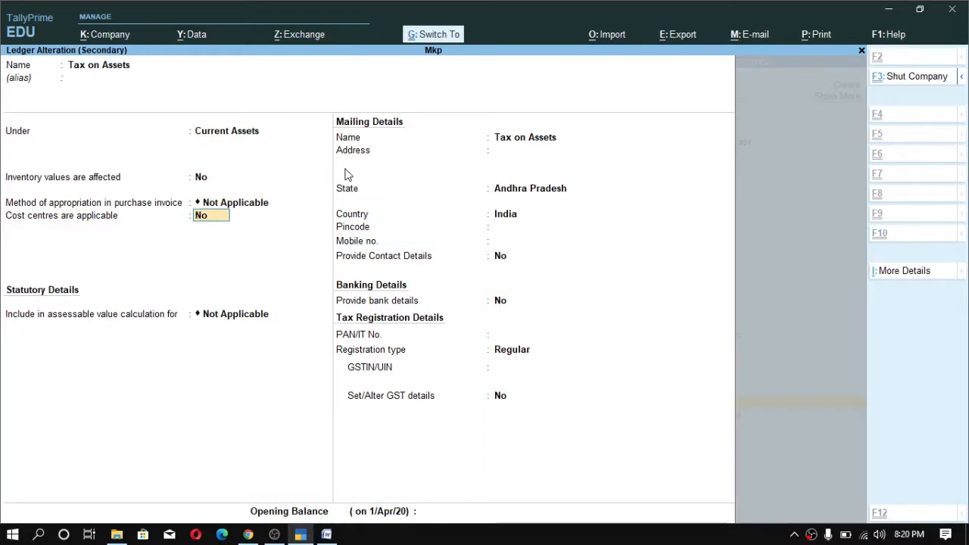
{"action": "key", "text": "ctrl+a"}
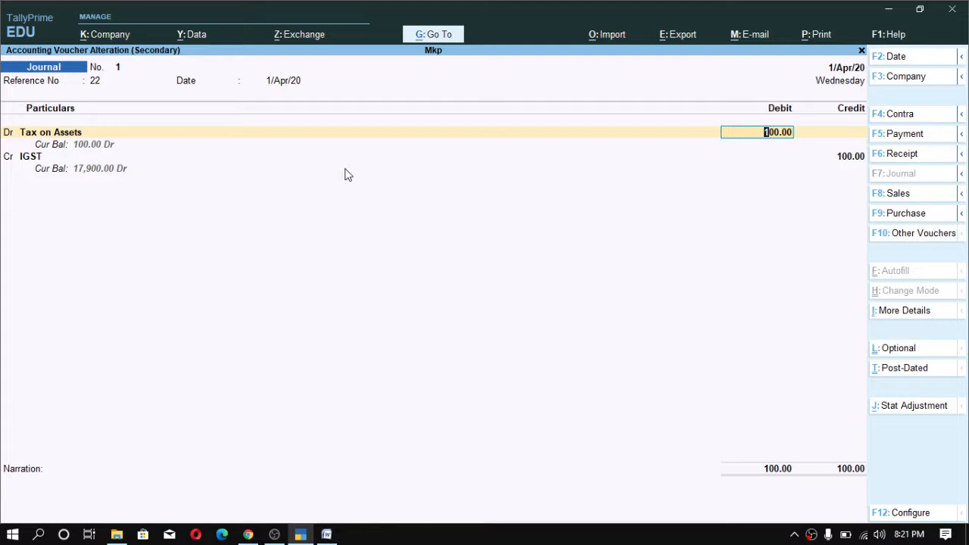
- Save the journal debiting Tax on Assets and crediting IGST 100.00, then return to the Gateway of Tally
{"action": "key", "text": "Return"}
{"action": "key", "text": "Return"}
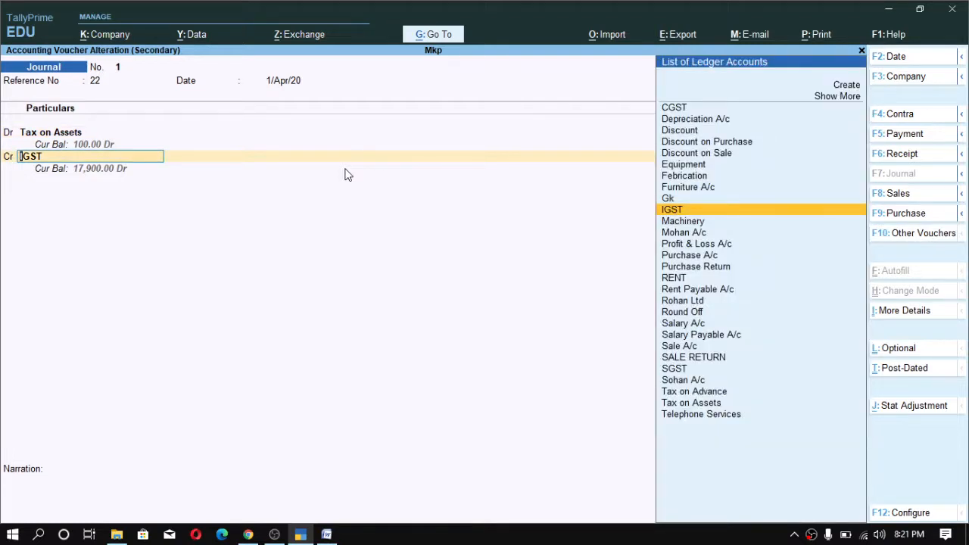
{"action": "key", "text": "Return"}
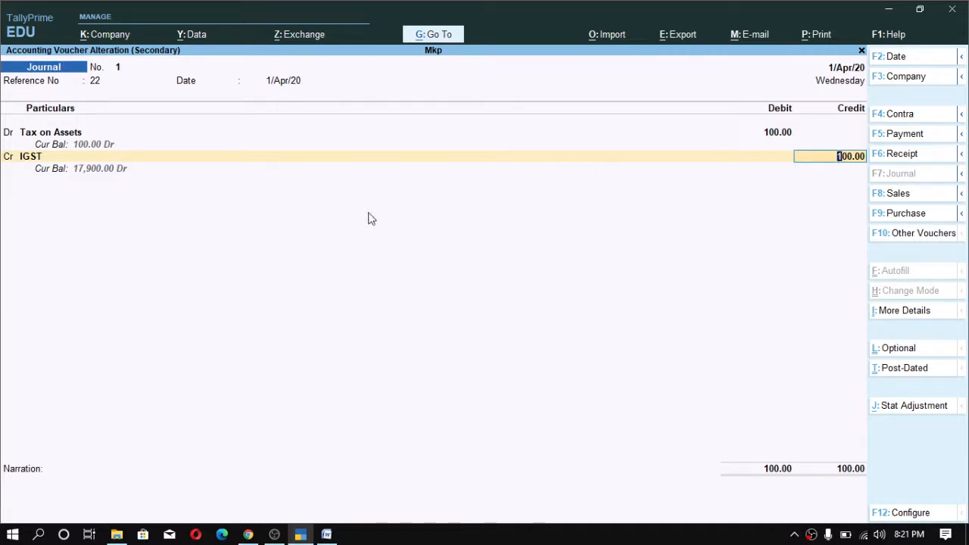
{"action": "key", "text": "ctrl"}
{"action": "key", "text": "Return"}
{"action": "key", "text": "ctrl+a"}
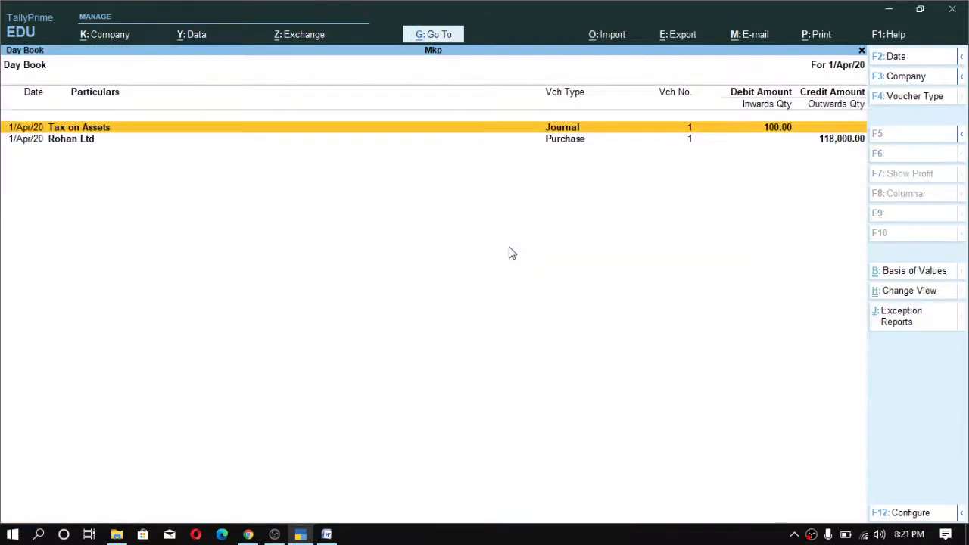
{"action": "key", "text": "Escape"}
{"action": "key", "text": "Escape"}
{"action": "key", "text": "n"}
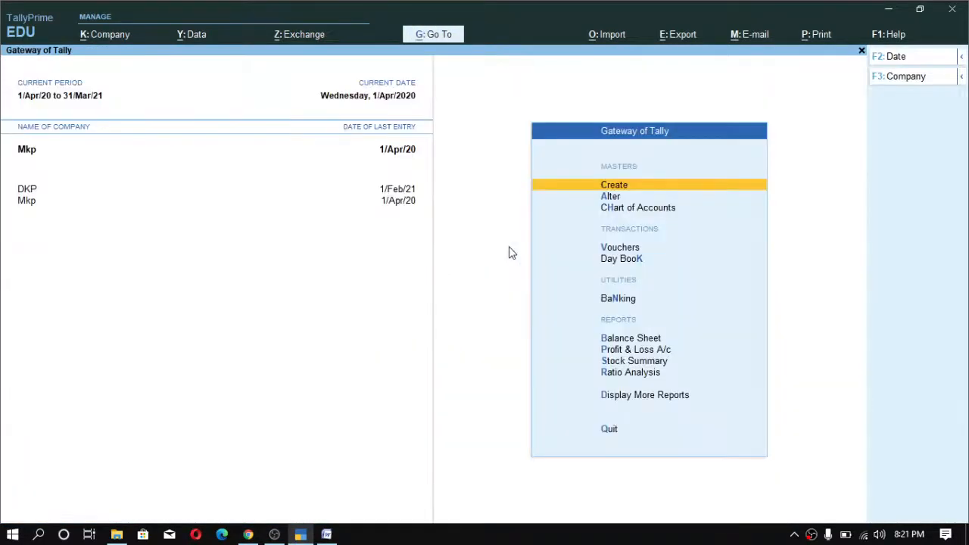
- Open the detailed Balance Sheet and examine the Duties & Taxes, Sundry Creditors and Tax on Assets balances
{"action": "key", "text": "b"}
{"action": "key", "text": "alt+F5"}
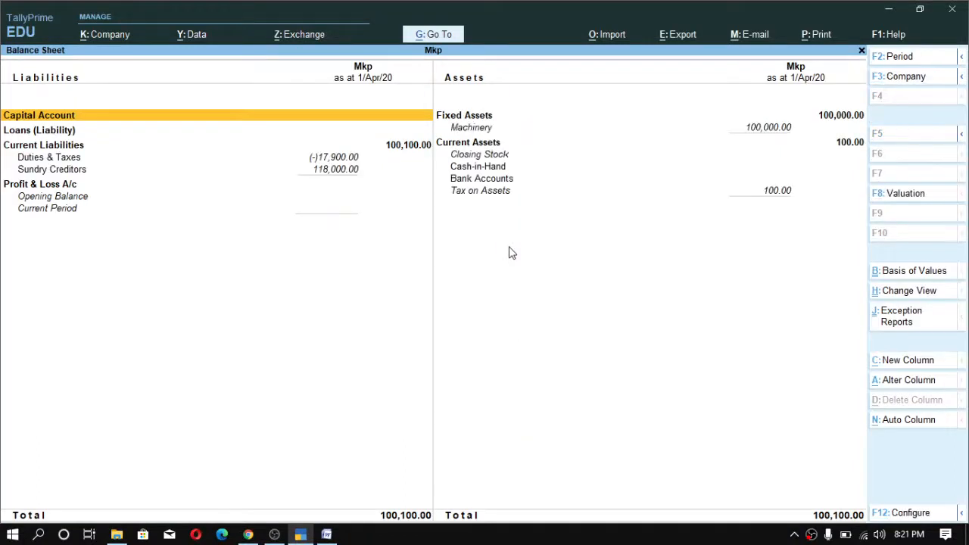
{"action": "key", "text": "Down"}
{"action": "key", "text": "Down"}
{"action": "key", "text": "Down"}
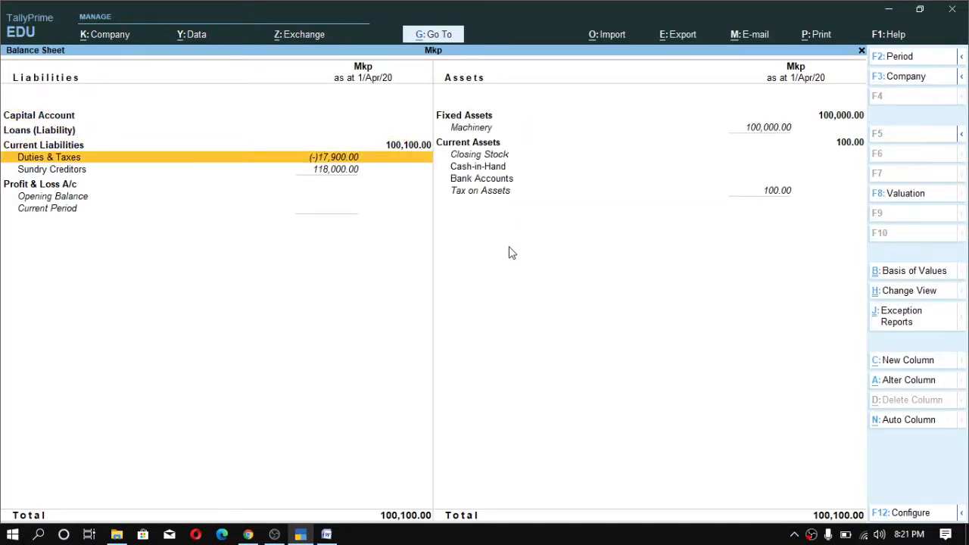
{"action": "key", "text": "Right"}
{"action": "key", "text": "Down"}
{"action": "key", "text": "Down"}
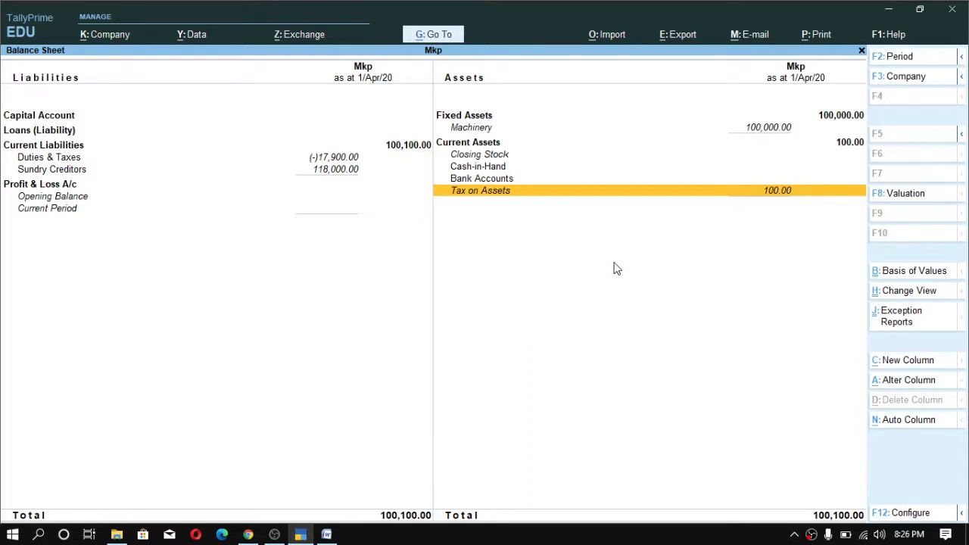
{"action": "key", "text": "Up"}
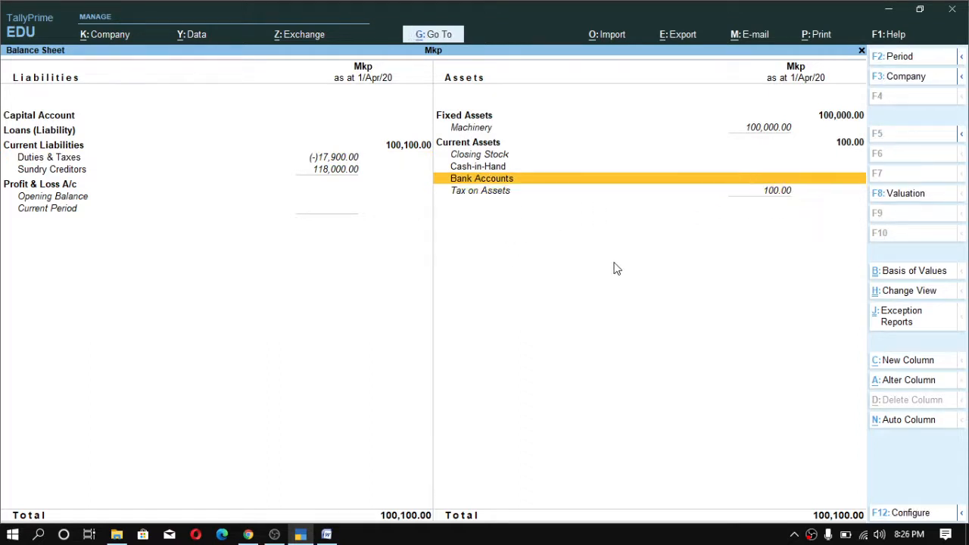
{"action": "key", "text": "Down"}
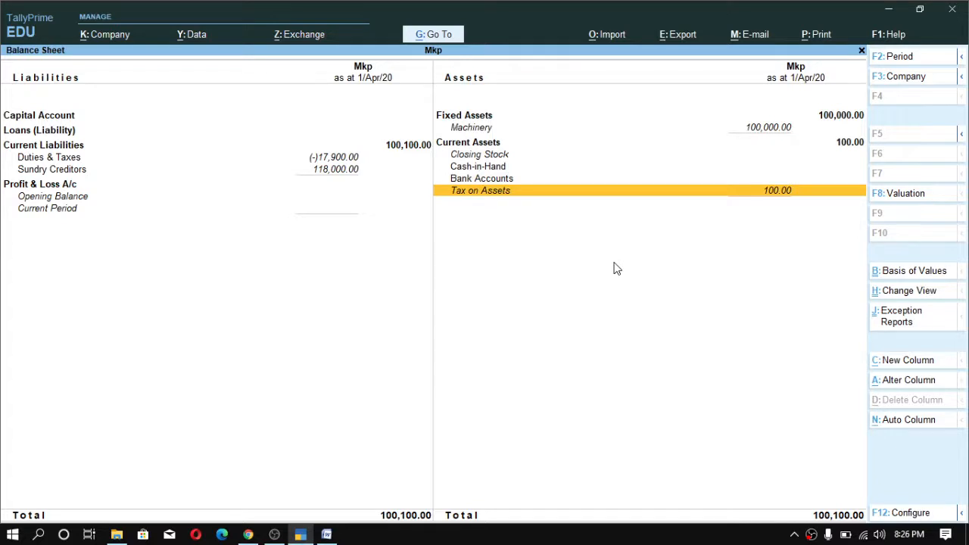
{"action": "key", "text": "Escape"}
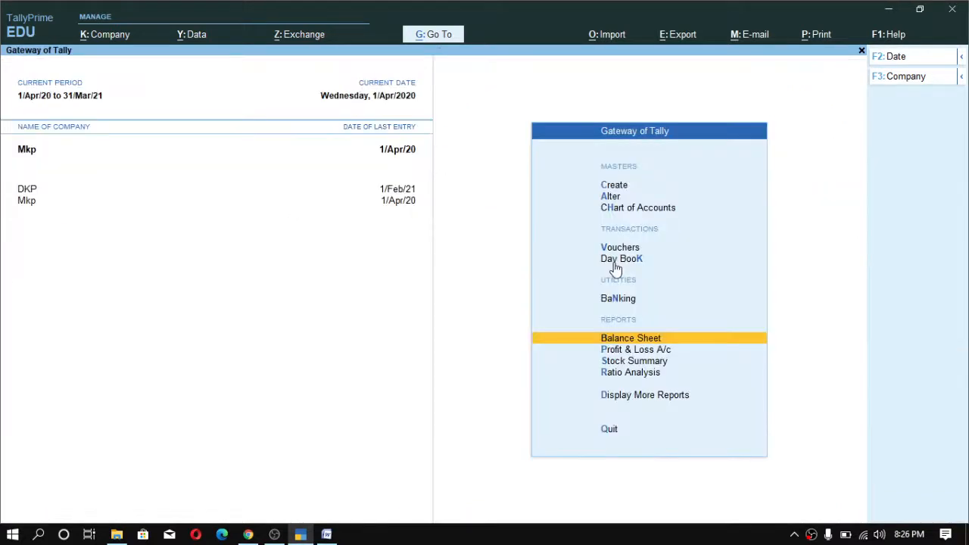
- Reopen the journal from the Day Book and set its Stat Adjustment to GST with Reversal of Input Tax Credit
{"action": "key", "text": "Escape"}
{"action": "key", "text": "Escape"}
{"action": "left_click", "coordinate": [614, 262]}
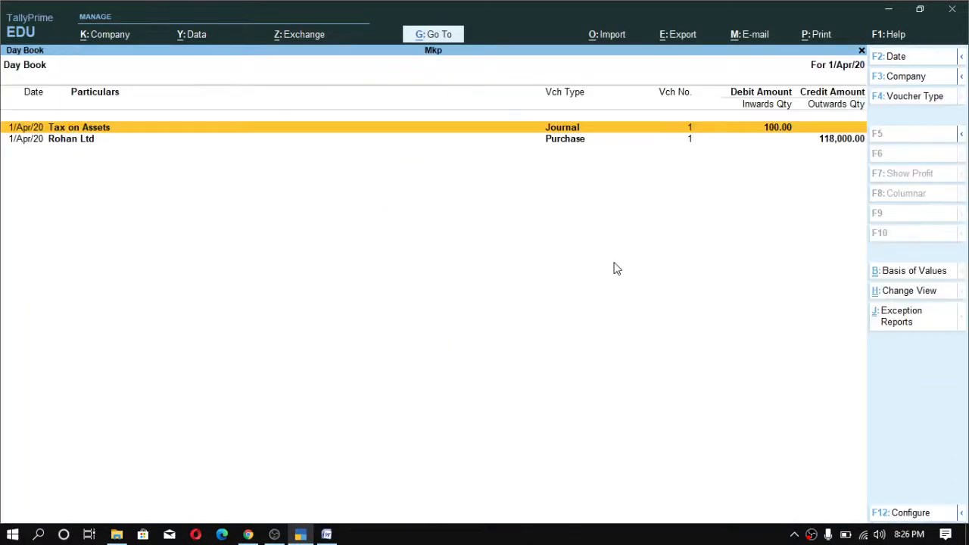
{"action": "key", "text": "Return"}
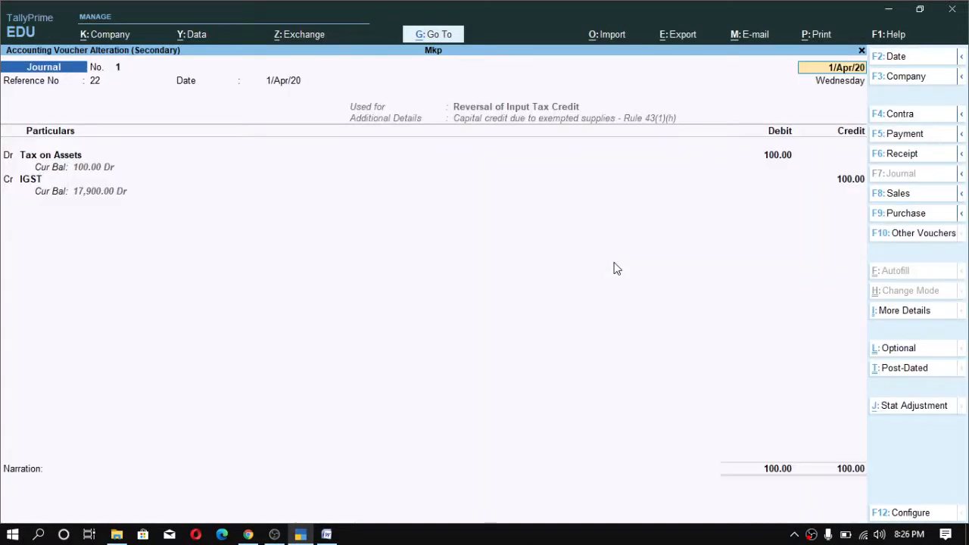
{"action": "key", "text": "alt+j"}
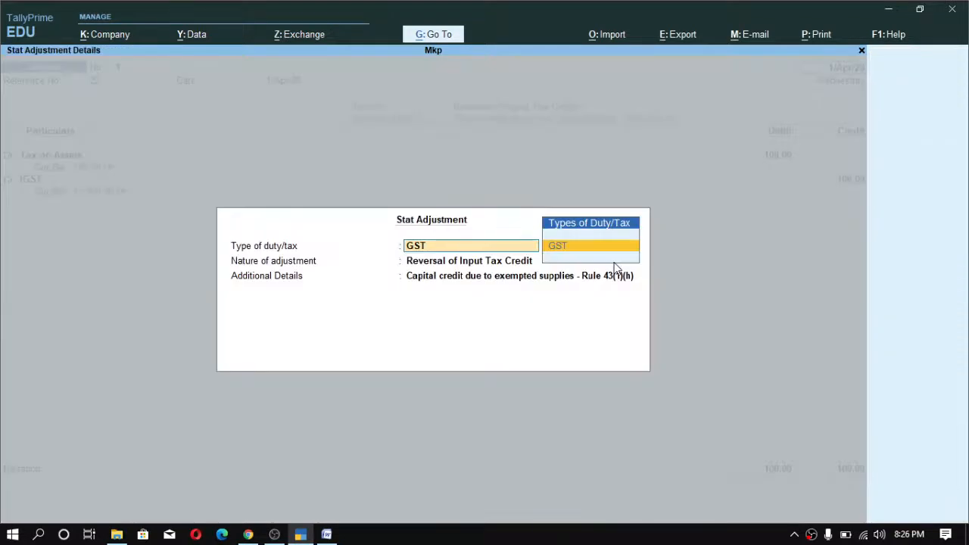
{"action": "key", "text": "Return"}
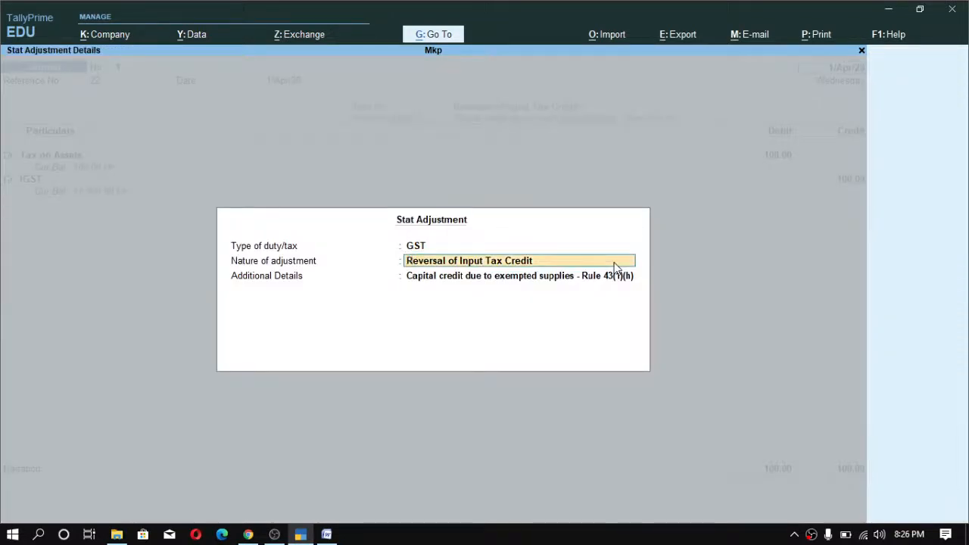
{"action": "left_click", "coordinate": [614, 262]}
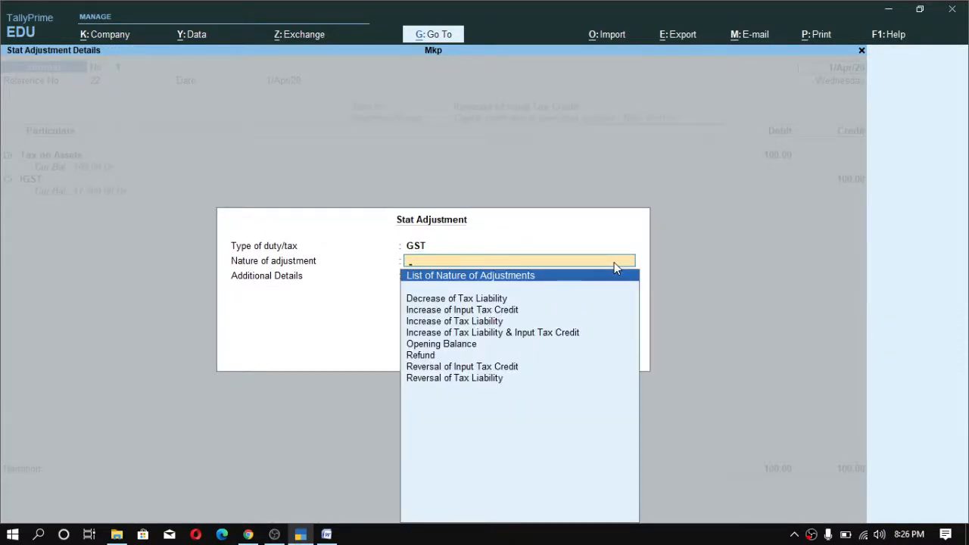
{"action": "key", "text": "Down"}
{"action": "key", "text": "Down"}
{"action": "key", "text": "Down"}
{"action": "key", "text": "Down"}
{"action": "key", "text": "Down"}
{"action": "key", "text": "Down"}
{"action": "key", "text": "Down"}
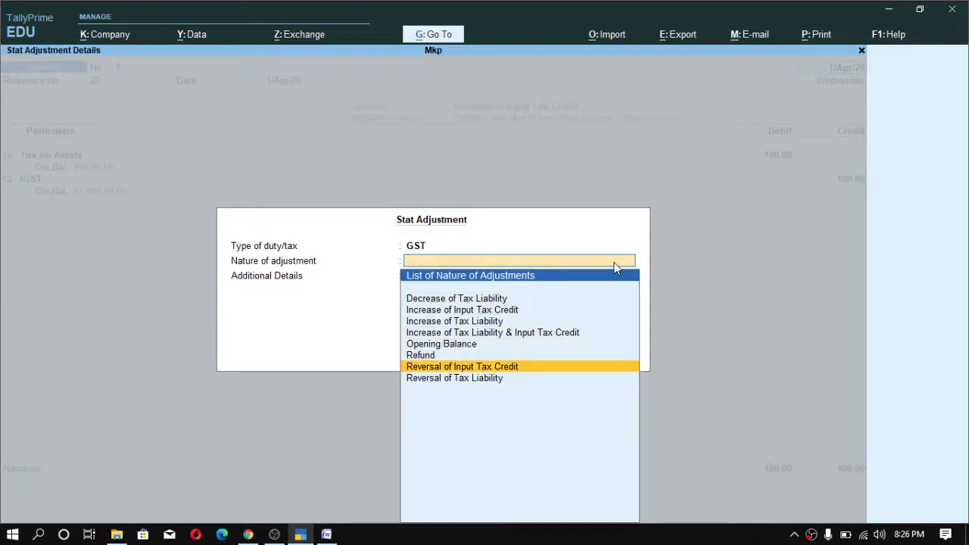
{"action": "key", "text": "Return"}
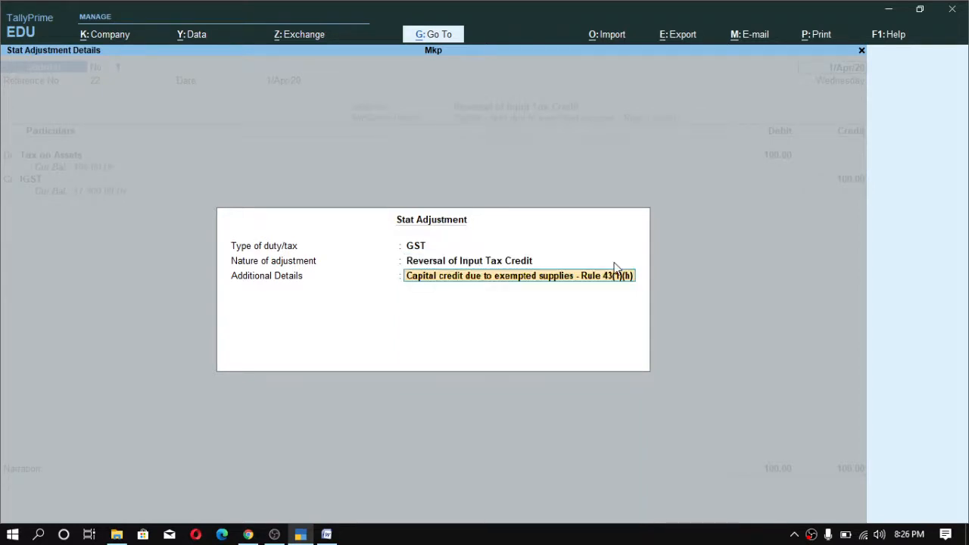
- Choose 'Capital credit due to exempted supplies - Rule 43(1)(h)' as additional details and save the journal
{"action": "key", "text": "BackSpace"}
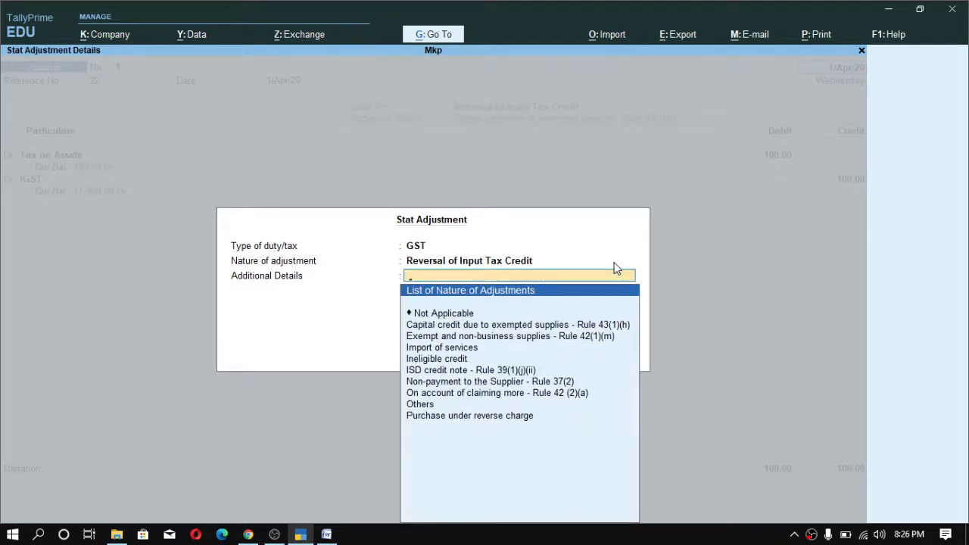
{"action": "key", "text": "Down"}
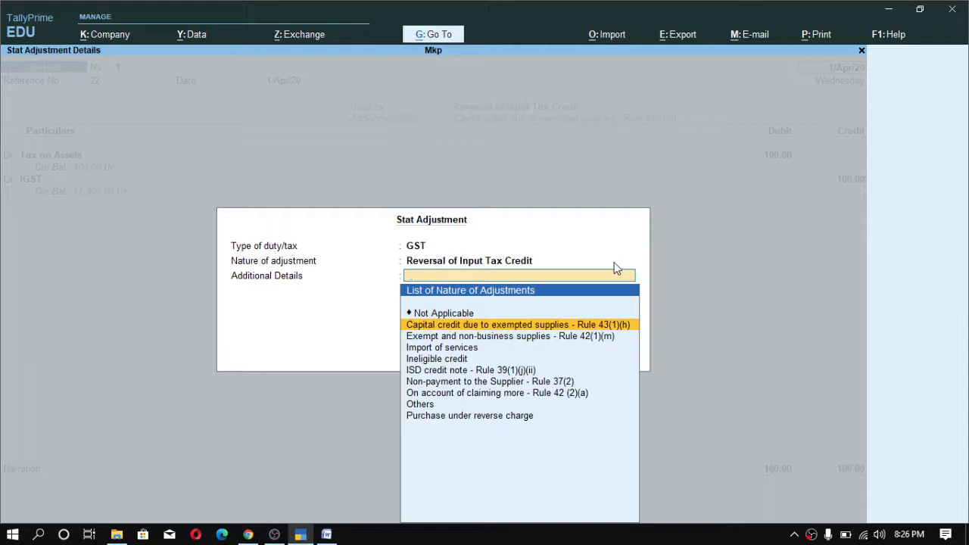
{"action": "key", "text": "Return"}
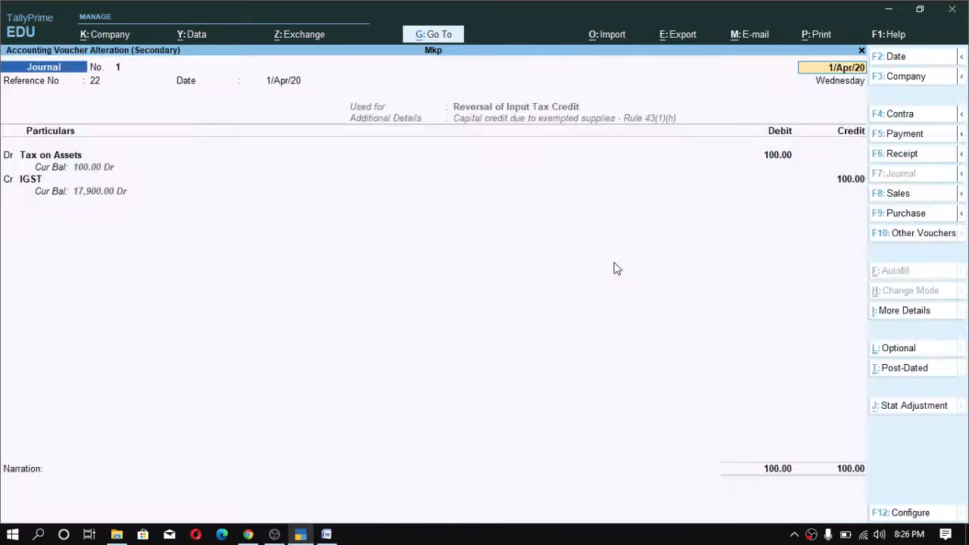
{"action": "key", "text": "Return"}
{"action": "key", "text": "Return"}
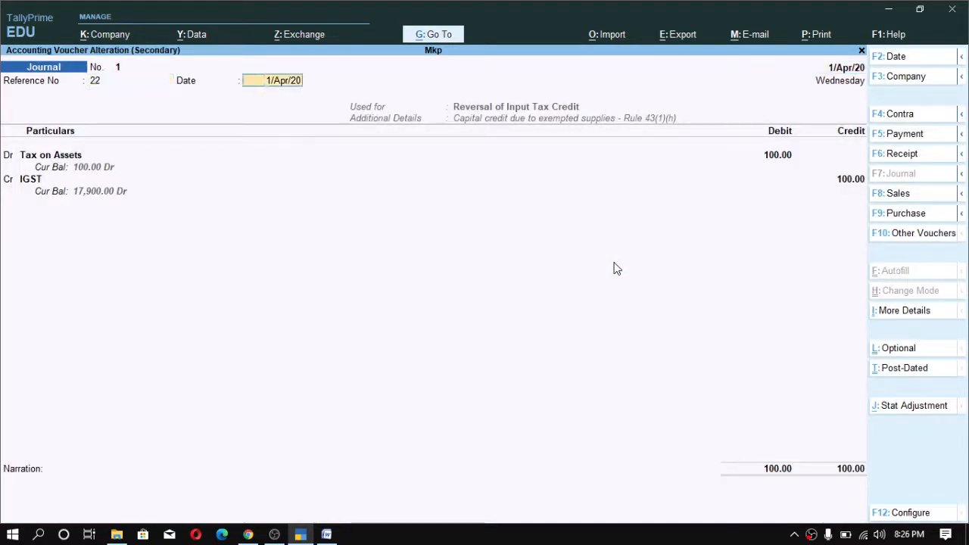
{"action": "key", "text": "ctrl"}
{"action": "key", "text": "ctrl+a"}
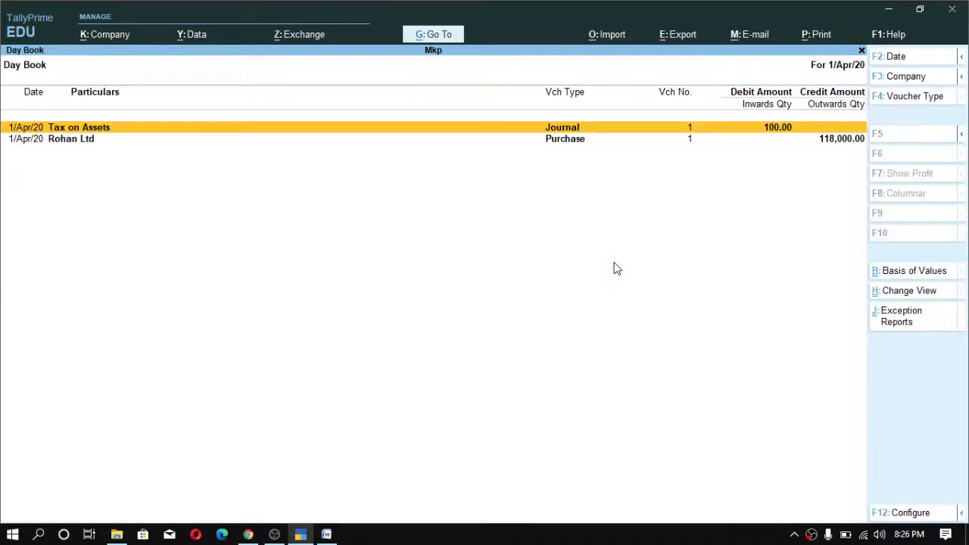
- Return to the Gateway and review the detailed Balance Sheet's current liabilities and current assets
{"action": "key", "text": "Escape"}
{"action": "key", "text": "Escape"}
{"action": "key", "text": "n"}
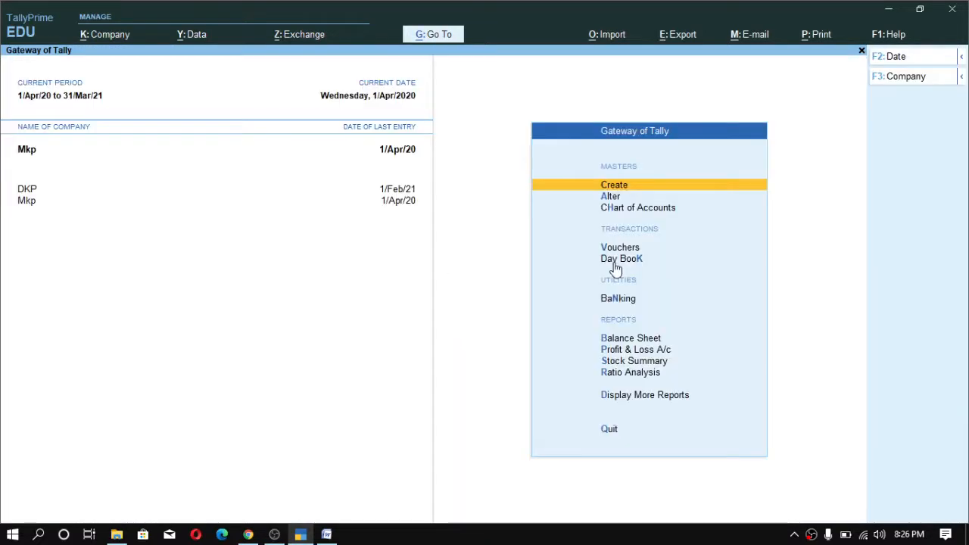
{"action": "key", "text": "b"}
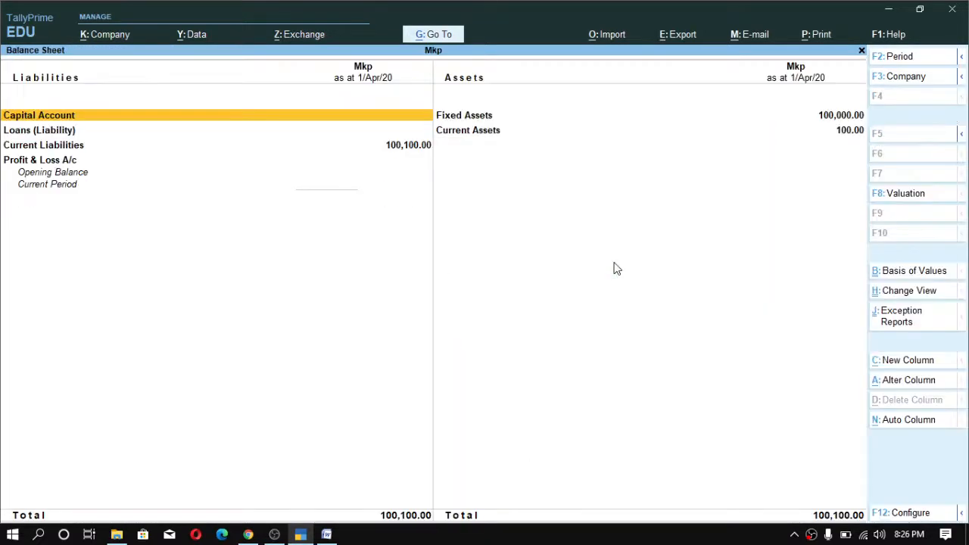
{"action": "key", "text": "alt+F5"}
{"action": "key", "text": "Down"}
{"action": "key", "text": "Down"}
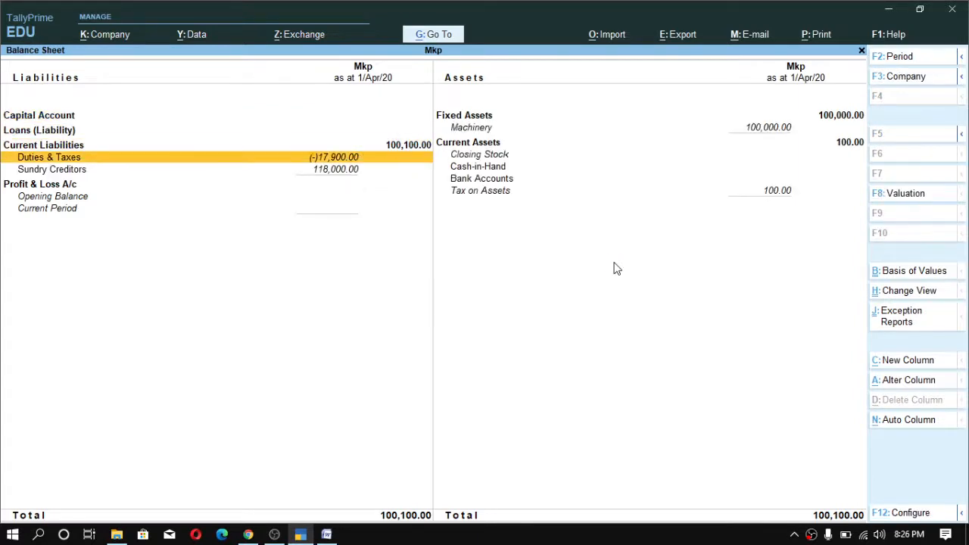
{"action": "key", "text": "Right"}
{"action": "key", "text": "Down"}
{"action": "key", "text": "Down"}
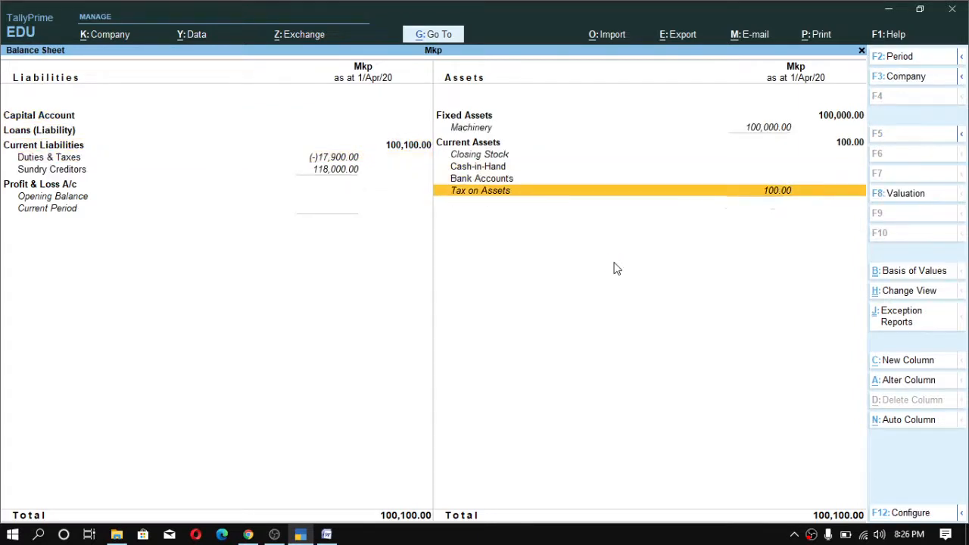
{"action": "key", "text": "Left"}
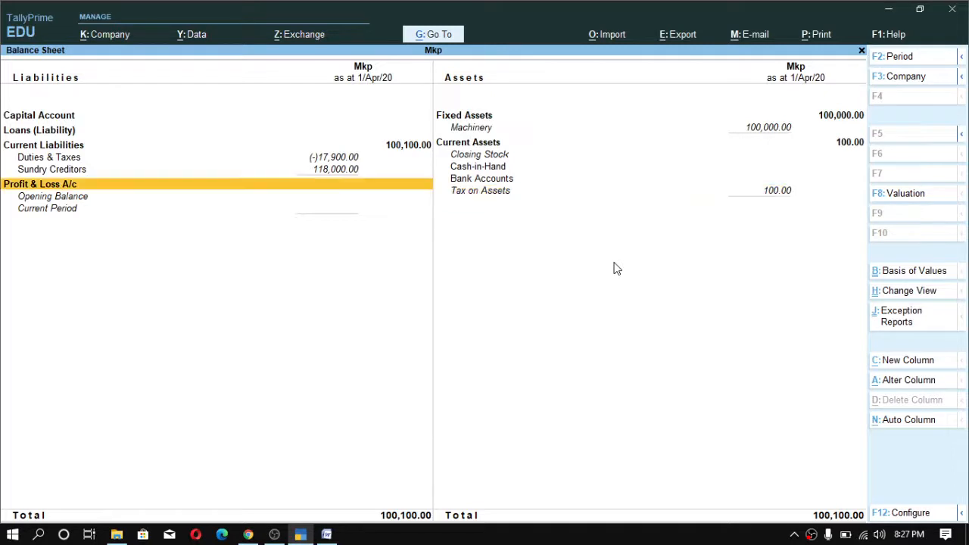
{"action": "key", "text": "Up"}
{"action": "key", "text": "Up"}
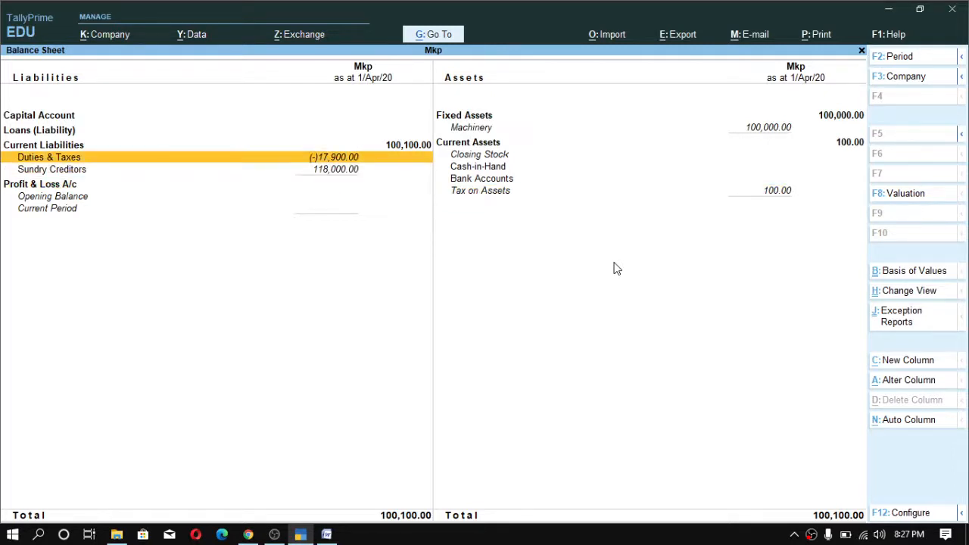
- Step through the Balance Sheet's liability and asset rows, then close the report
{"action": "key", "text": "Down"}
{"action": "key", "text": "Up"}
{"action": "key", "text": "Up"}
{"action": "key", "text": "Down"}
{"action": "key", "text": "Down"}
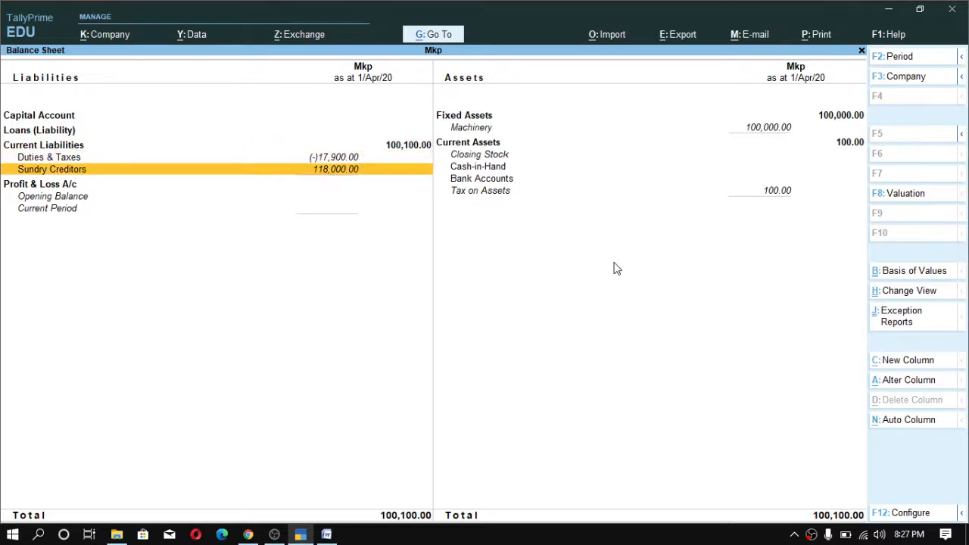
{"action": "key", "text": "Up"}
{"action": "key", "text": "Down"}
{"action": "key", "text": "Right"}
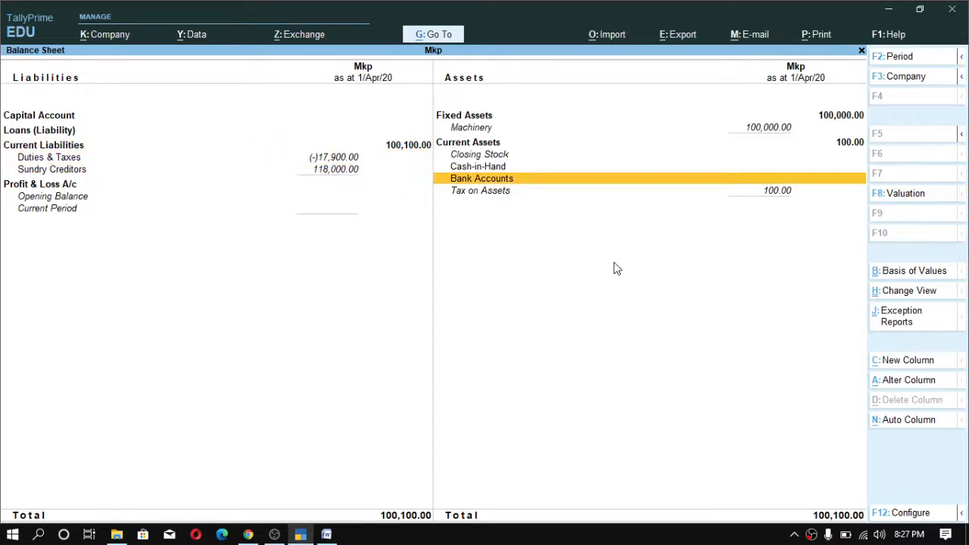
{"action": "key", "text": "Down"}
{"action": "key", "text": "Up"}
{"action": "key", "text": "Down"}
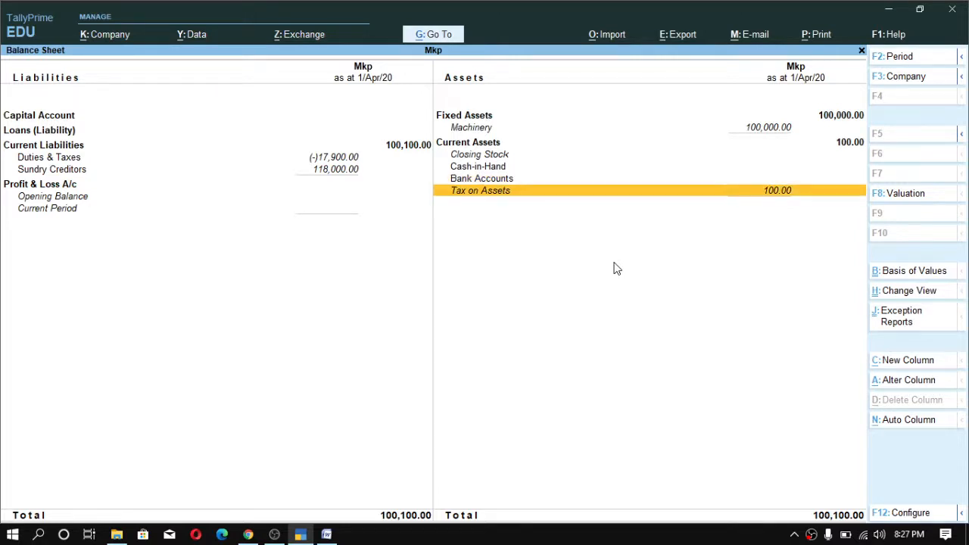
{"action": "key", "text": "Up"}
{"action": "key", "text": "Down"}
{"action": "key", "text": "alt"}
{"action": "key", "text": "Escape"}
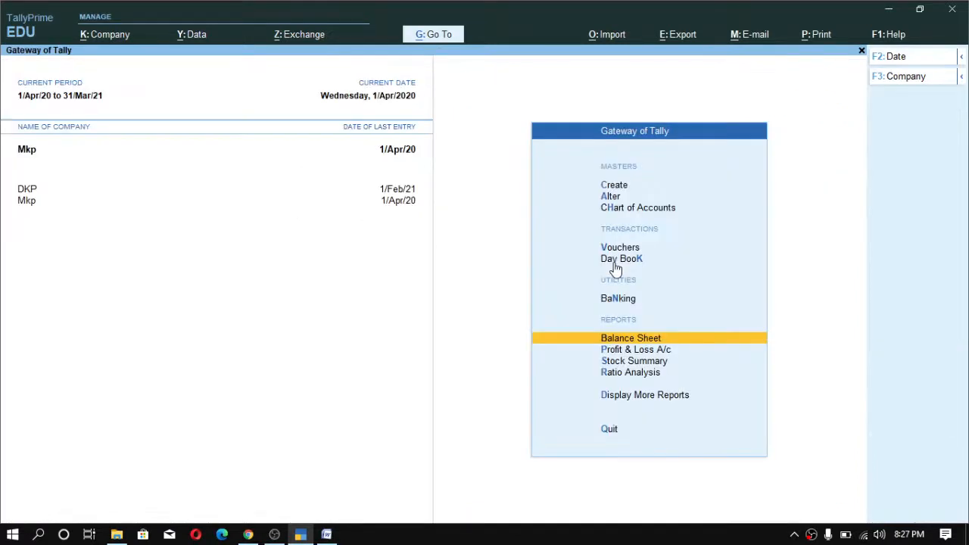
- Switch to the Word notes and read through the ITC calculations and the composition dealer section
{"action": "key", "text": "alt+Tab"}
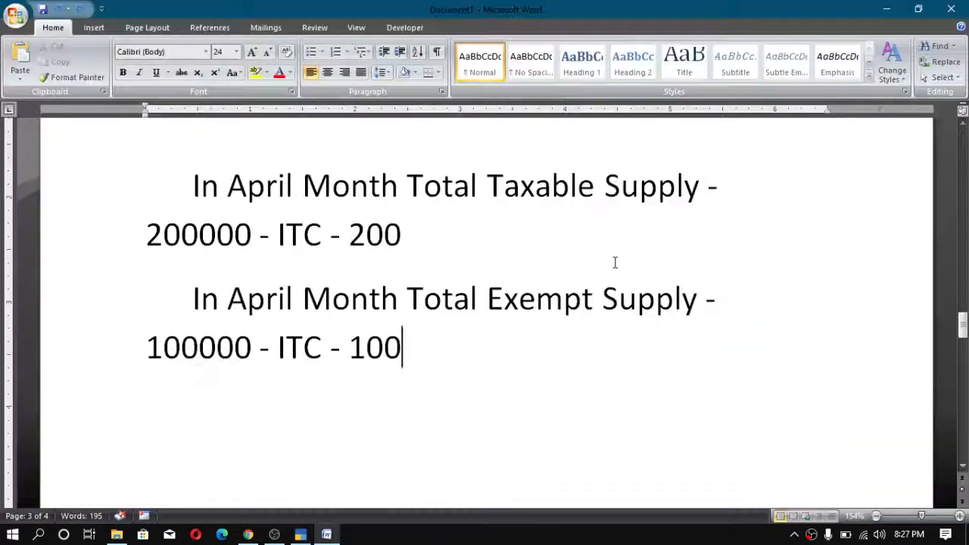
{"action": "scroll", "coordinate": [614, 264], "scroll_direction": "up", "scroll_amount": 2}
{"action": "scroll", "coordinate": [448, 270], "scroll_direction": "down", "scroll_amount": 4}
{"action": "scroll", "coordinate": [372, 255], "scroll_direction": "down", "scroll_amount": 6}
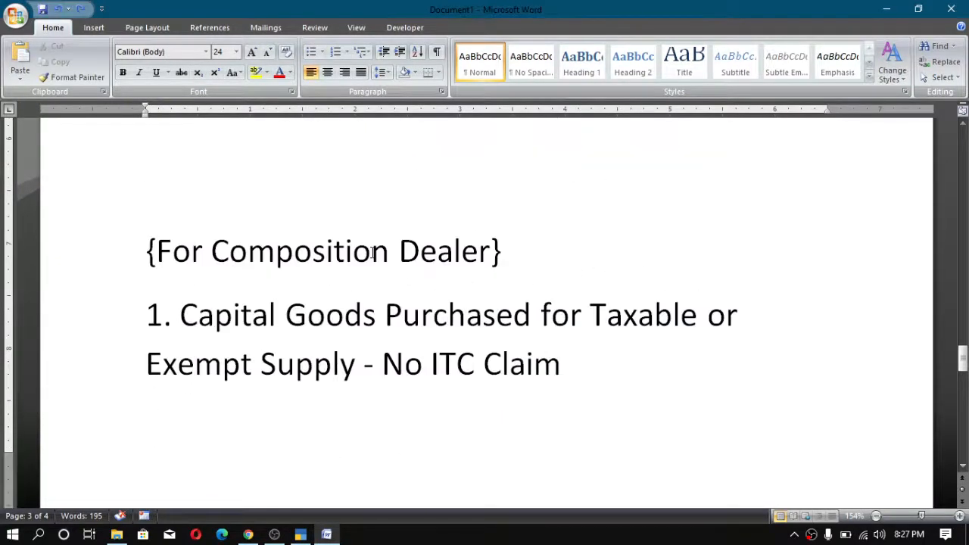
{"action": "scroll", "coordinate": [372, 255], "scroll_direction": "up", "scroll_amount": 4}
{"action": "scroll", "coordinate": [251, 284], "scroll_direction": "down", "scroll_amount": 2}
{"action": "scroll", "coordinate": [251, 284], "scroll_direction": "up", "scroll_amount": 2}
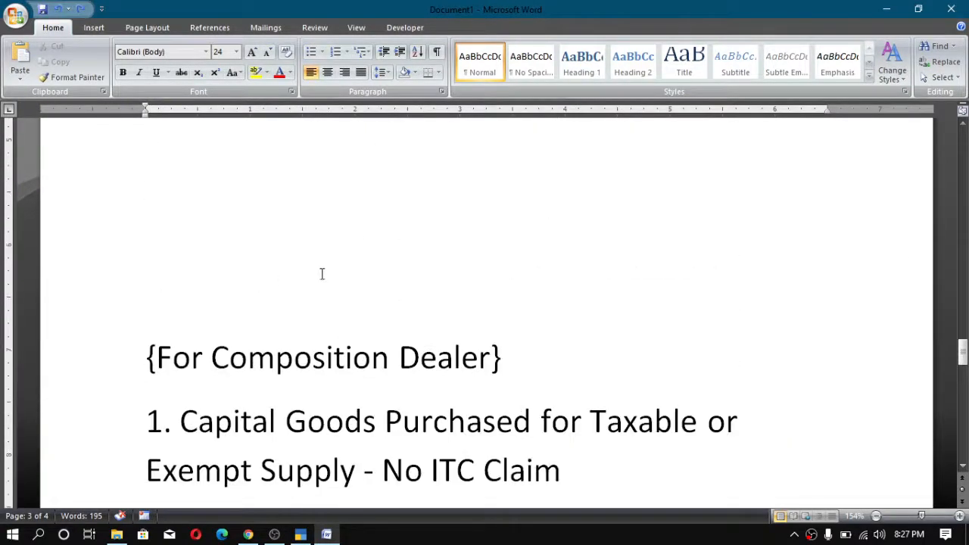
{"action": "scroll", "coordinate": [320, 273], "scroll_direction": "up", "scroll_amount": 5}
{"action": "scroll", "coordinate": [244, 279], "scroll_direction": "up", "scroll_amount": 3}
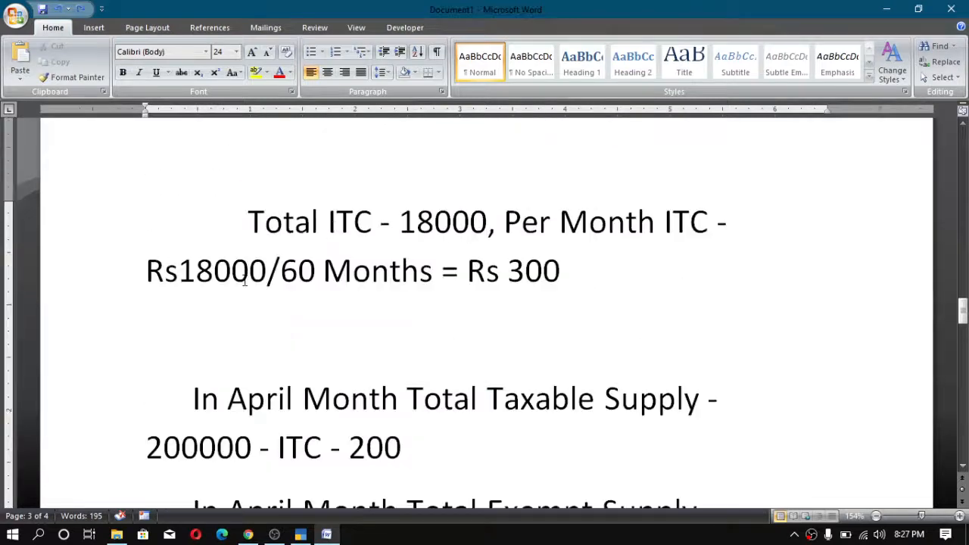
{"action": "scroll", "coordinate": [244, 277], "scroll_direction": "down", "scroll_amount": 5}
{"action": "scroll", "coordinate": [244, 277], "scroll_direction": "up", "scroll_amount": 1}
{"action": "scroll", "coordinate": [244, 277], "scroll_direction": "down", "scroll_amount": 4}
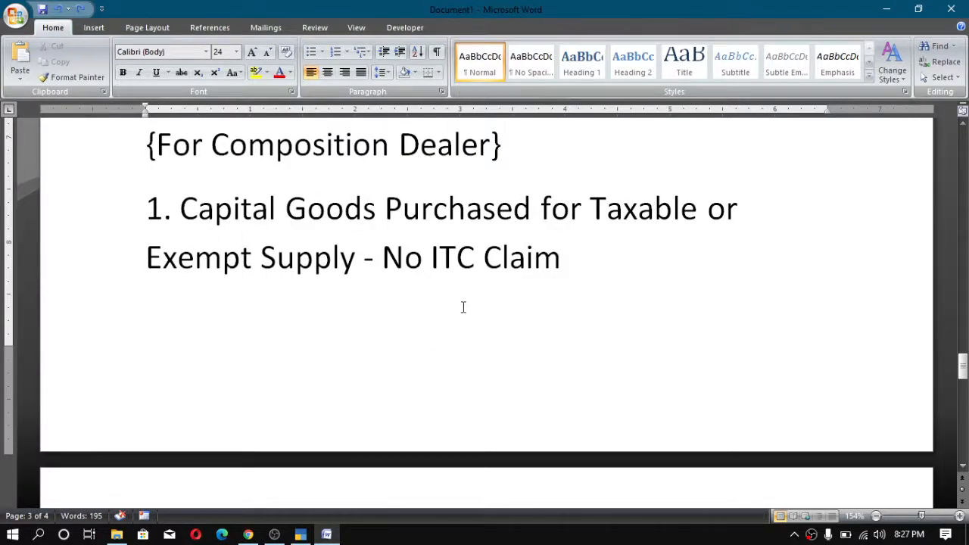
{"action": "scroll", "coordinate": [460, 305], "scroll_direction": "up", "scroll_amount": 1}
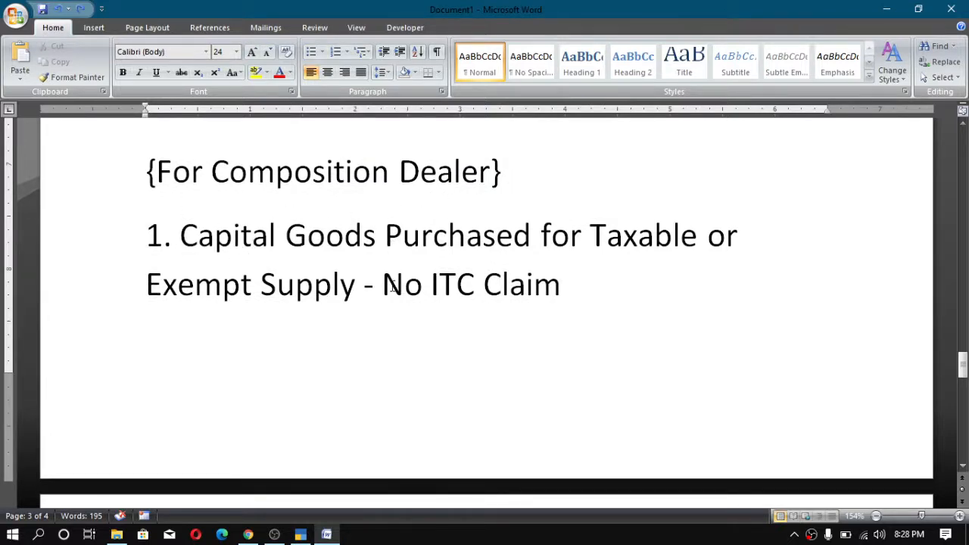
- Highlight the phrase 'No ITC Claim' in the composition dealer note, undoing an accidental text move
{"action": "left_click_drag", "start_coordinate": [383, 286], "coordinate": [519, 286]}
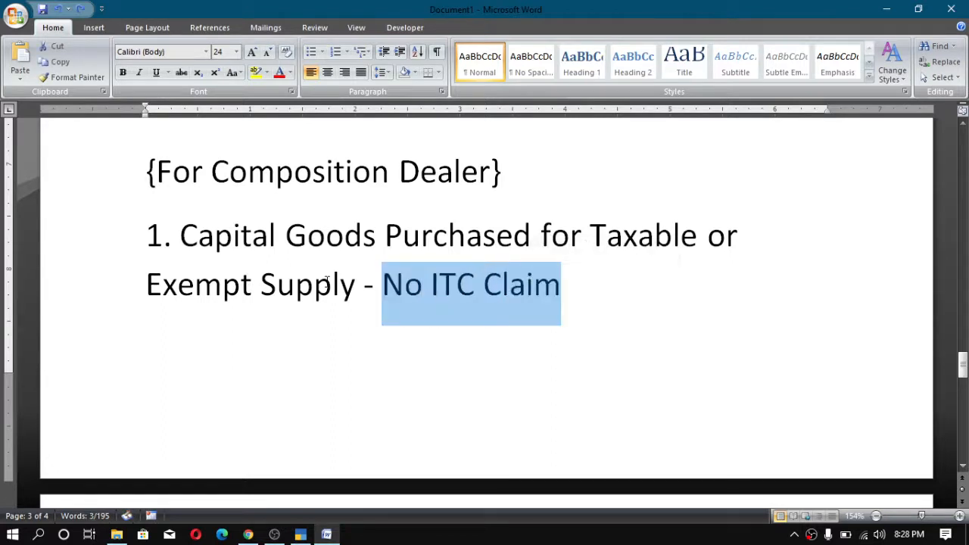
{"action": "left_click_drag", "start_coordinate": [589, 237], "coordinate": [673, 241]}
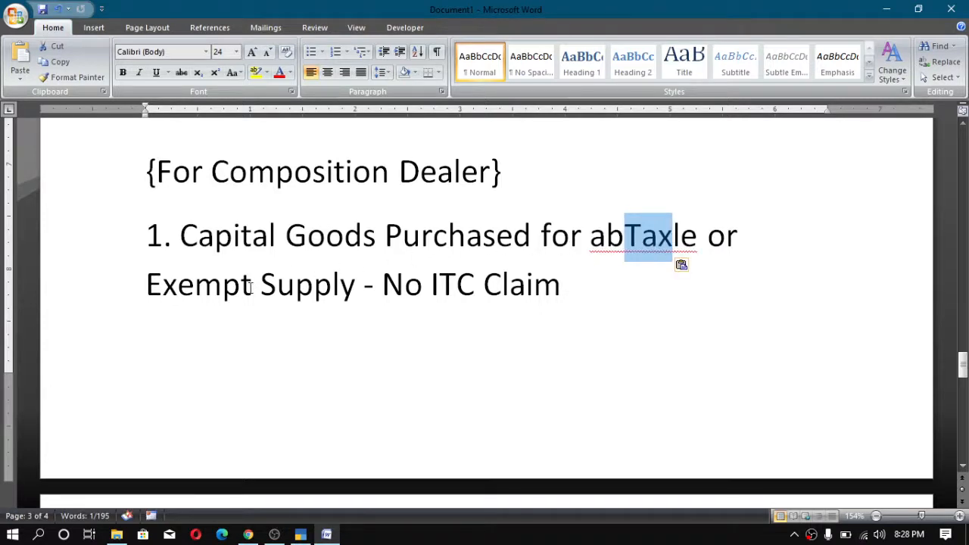
{"action": "key", "text": "ctrl+z"}
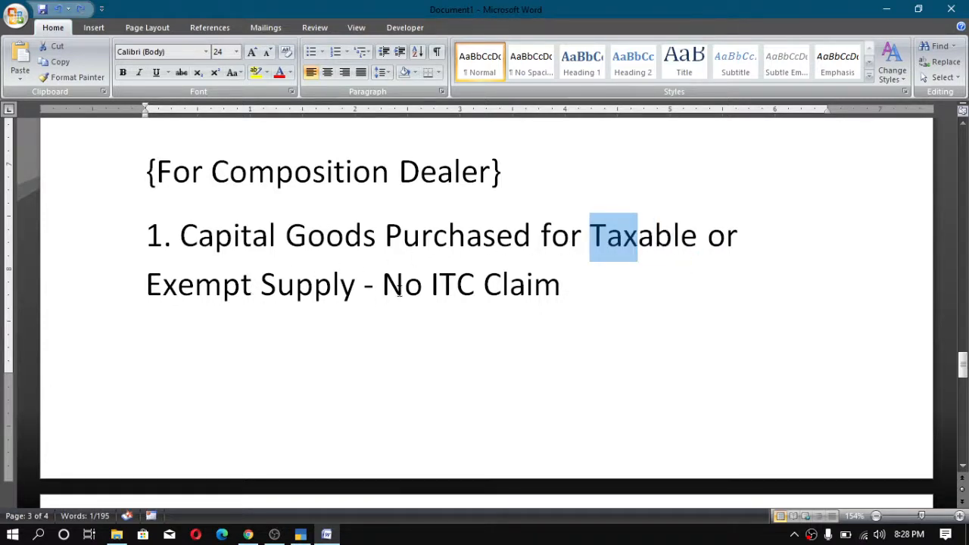
{"action": "left_click_drag", "start_coordinate": [394, 292], "coordinate": [497, 289]}
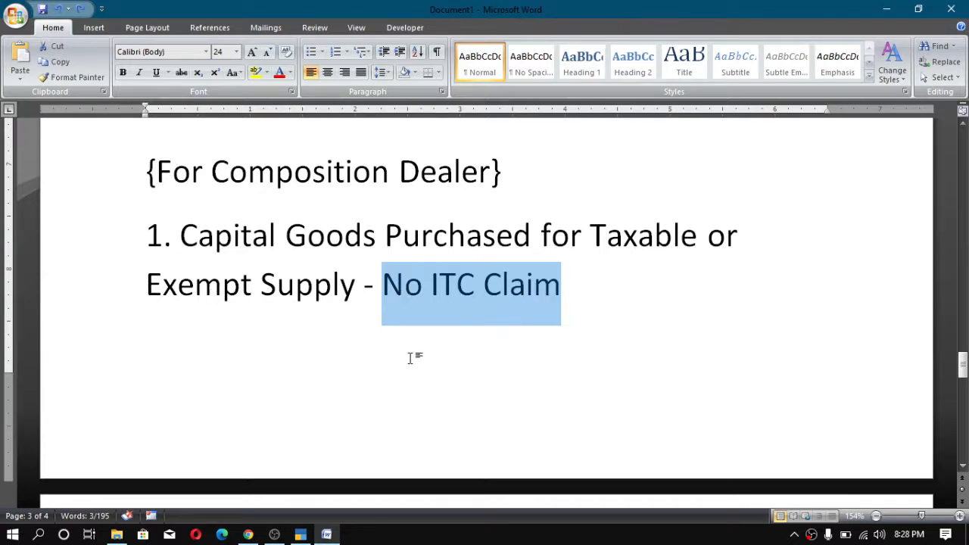
- Return to TallyPrime and change company Mkp's GST registration type to Composition in its features
{"action": "left_click", "coordinate": [301, 534]}
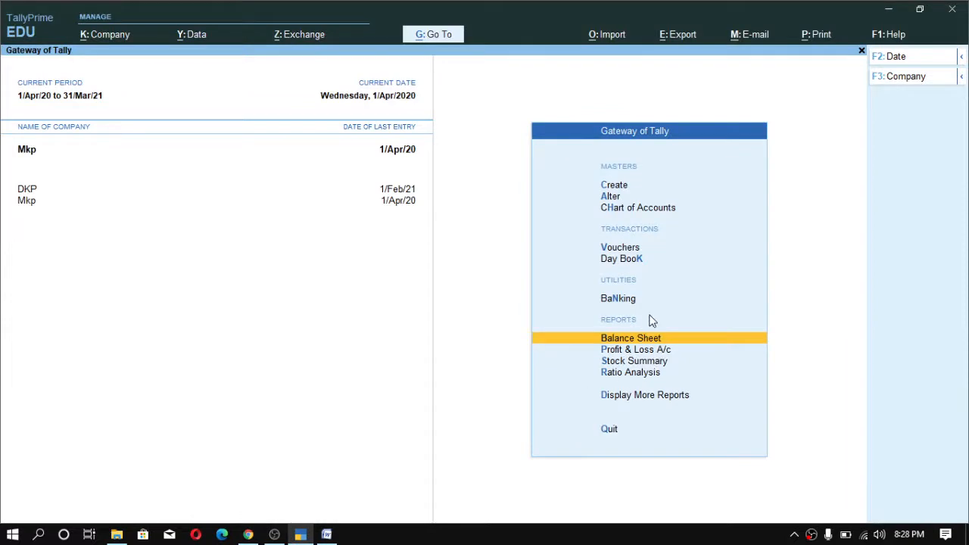
{"action": "key", "text": "F11"}
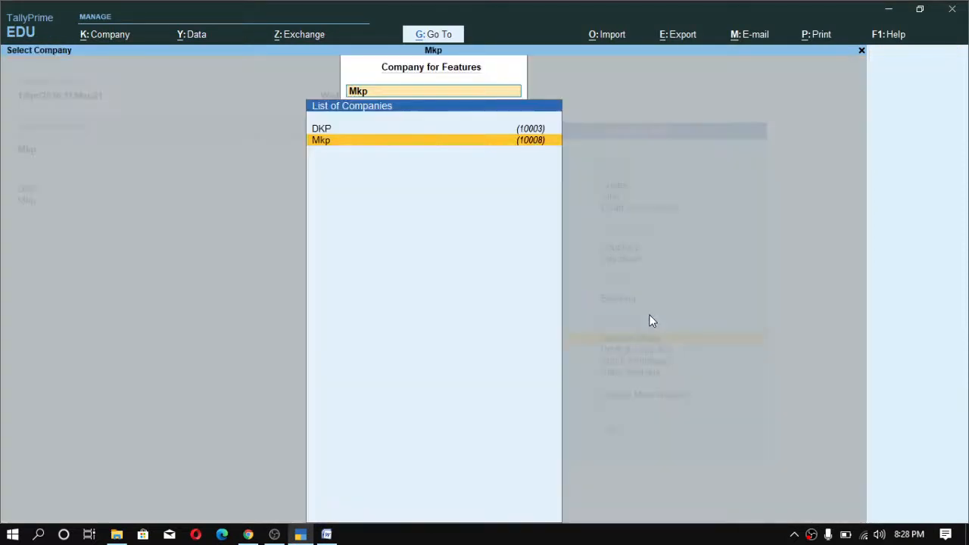
{"action": "key", "text": "Return"}
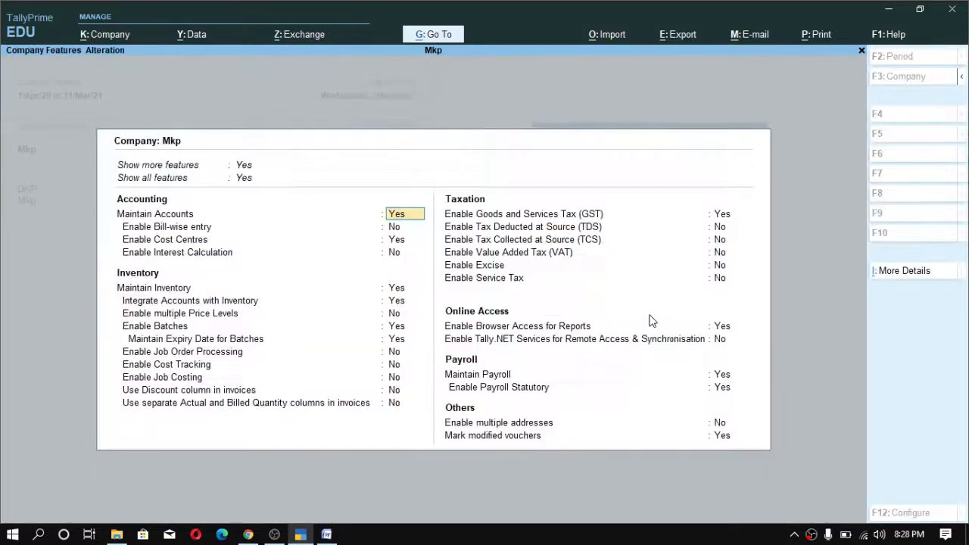
{"action": "left_click", "coordinate": [712, 215]}
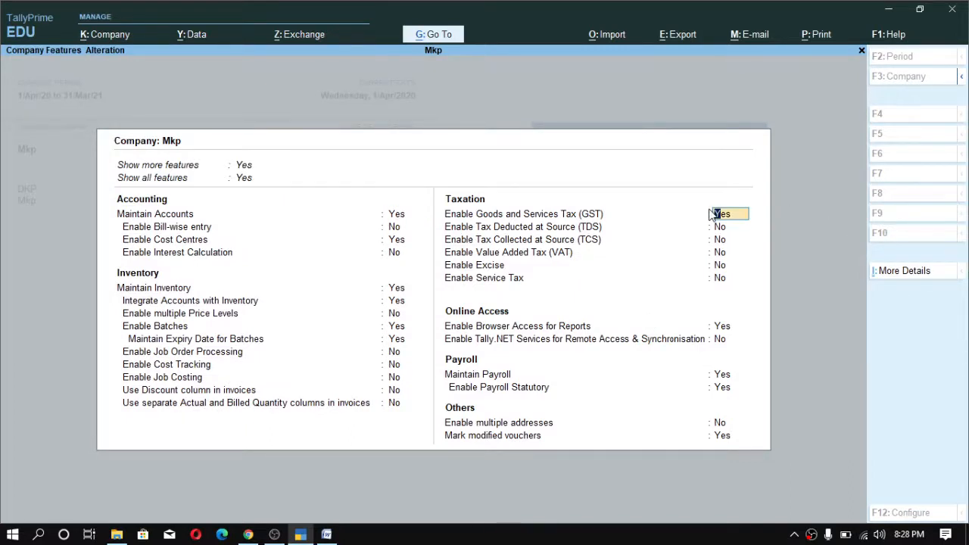
{"action": "key", "text": "Return"}
{"action": "key", "text": "Return"}
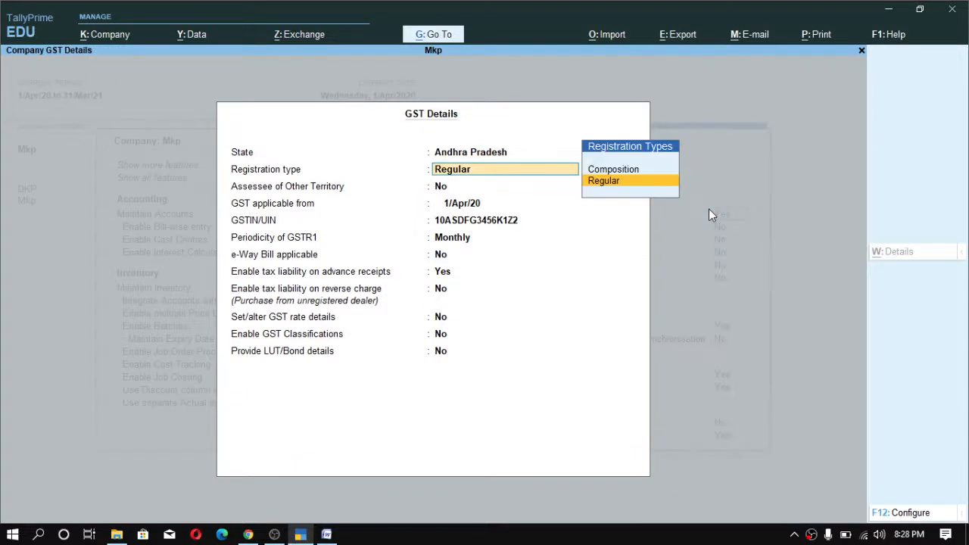
{"action": "key", "text": "Up"}
{"action": "key", "text": "Return"}
{"action": "key", "text": "n"}
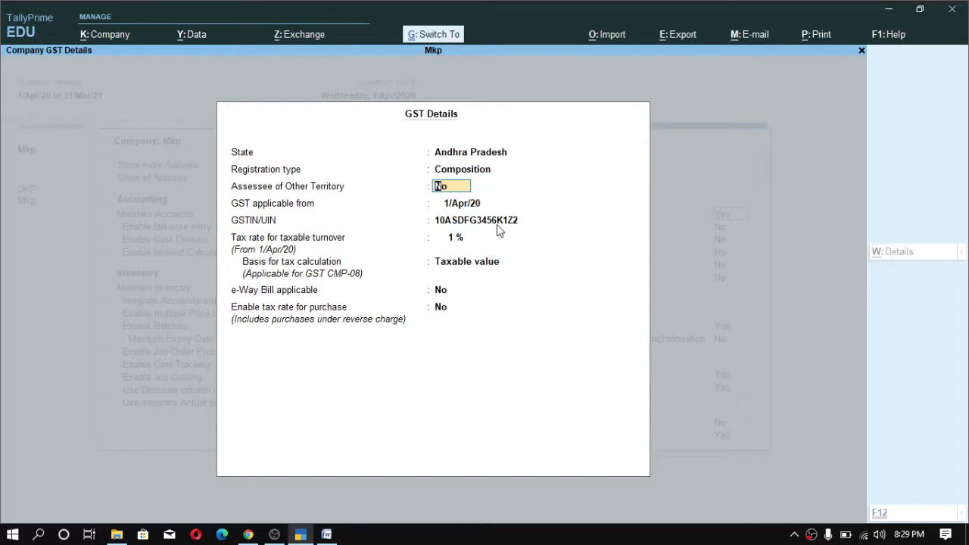
{"action": "key", "text": "ctrl+a"}
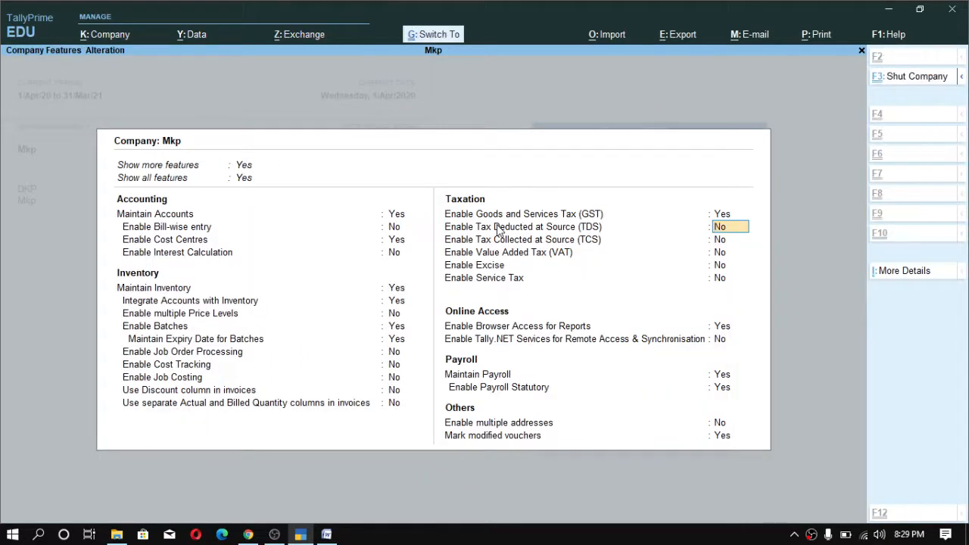
{"action": "key", "text": "ctrl+a"}
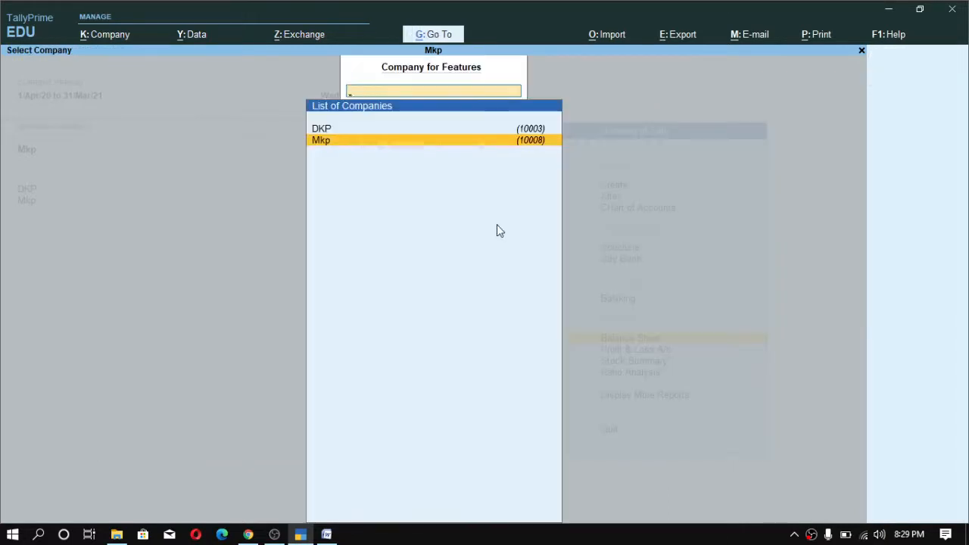
- Start a new Purchase voucher and switch its mode to As Voucher
{"action": "key", "text": "Escape"}
{"action": "key", "text": "v"}
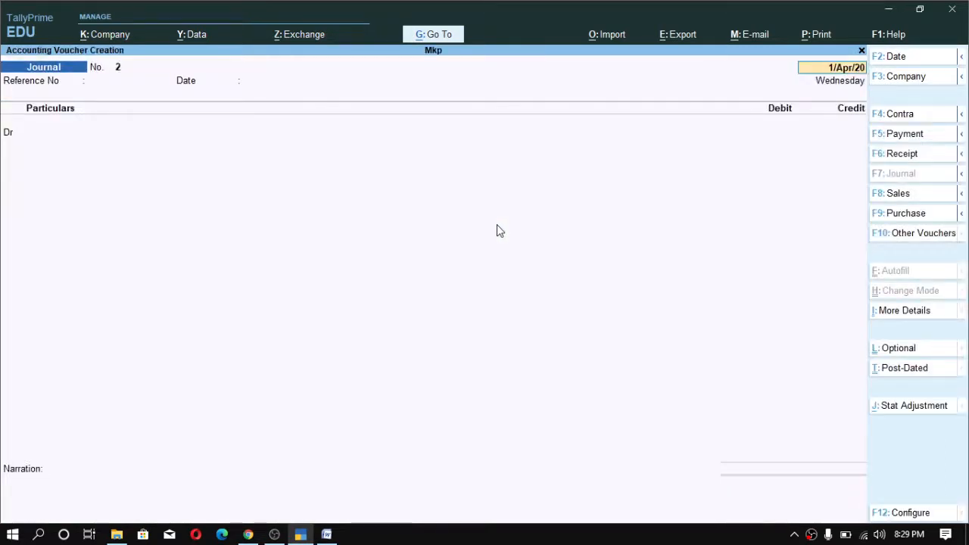
{"action": "key", "text": "F9"}
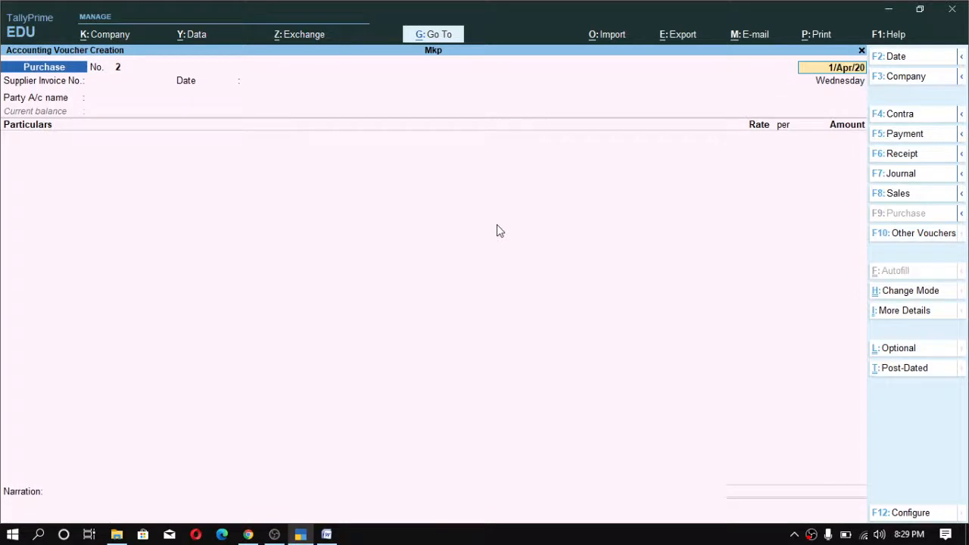
{"action": "key", "text": "ctrl+h"}
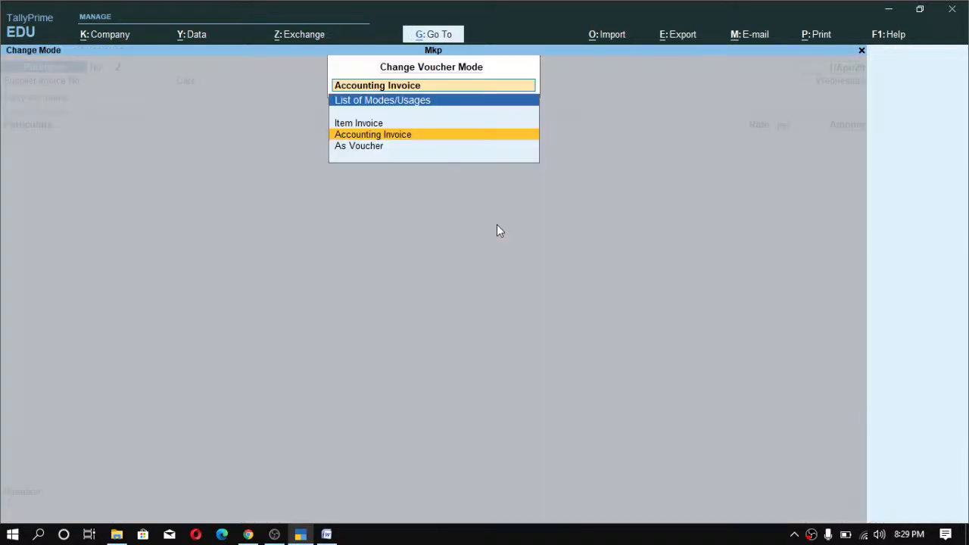
{"action": "key", "text": "Down"}
{"action": "key", "text": "Return"}
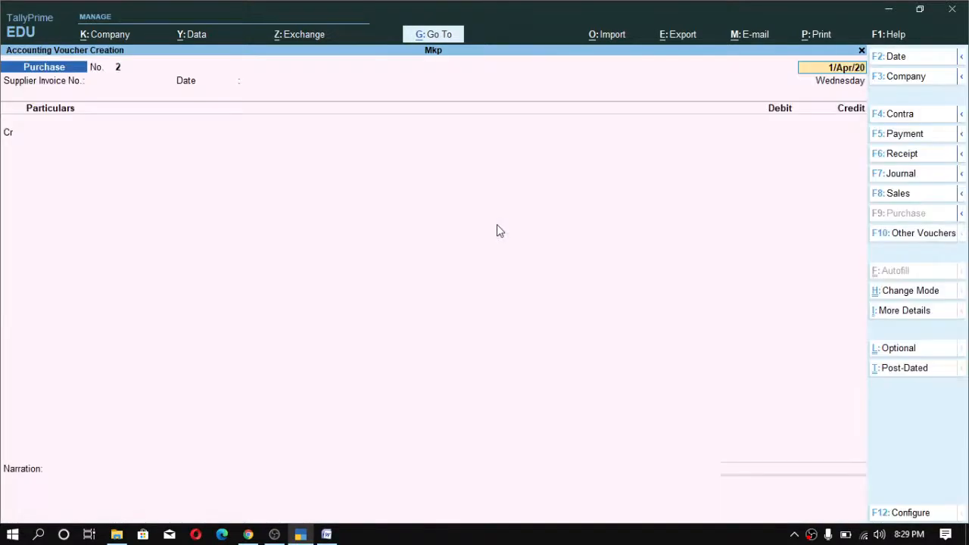
- Enter supplier invoice number 1223 and credit Rohan Ltd with 118000
{"action": "key", "text": "Return"}
{"action": "type", "text": "1223"}
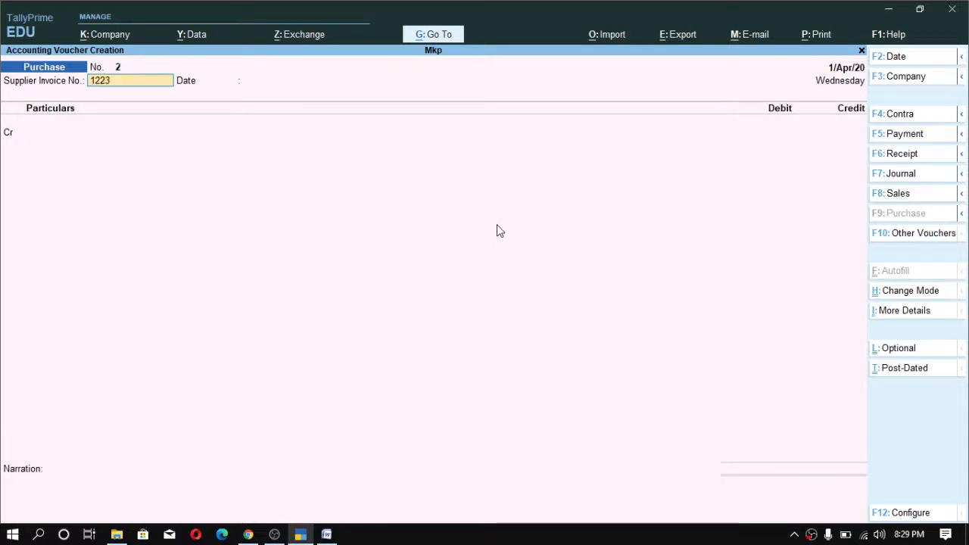
{"action": "key", "text": "Return"}
{"action": "key", "text": "Return"}
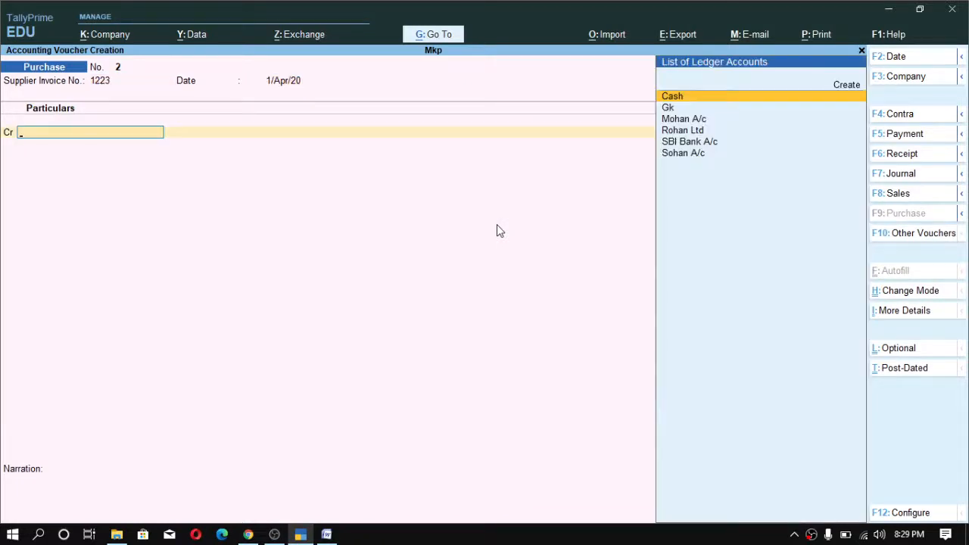
{"action": "key", "text": "Down"}
{"action": "key", "text": "Down"}
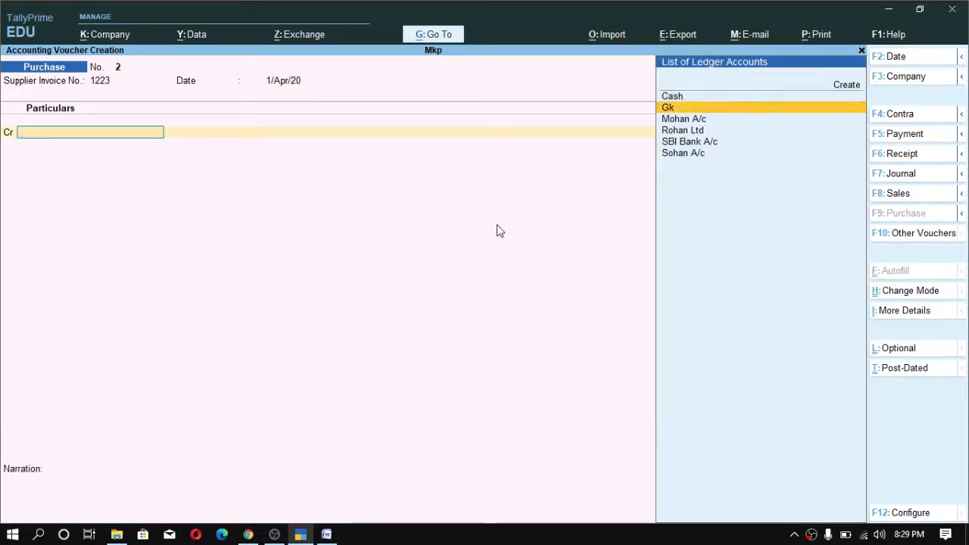
{"action": "key", "text": "Down"}
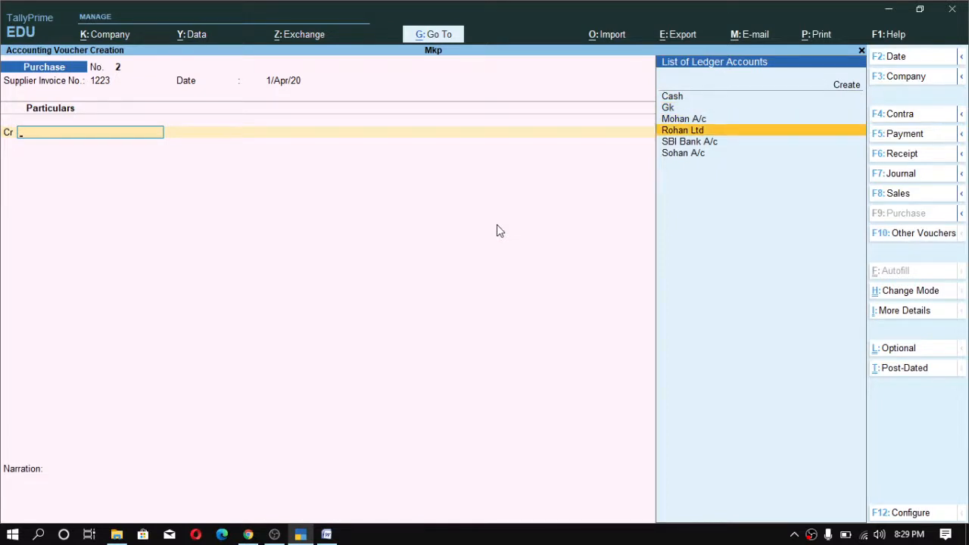
{"action": "key", "text": "Return"}
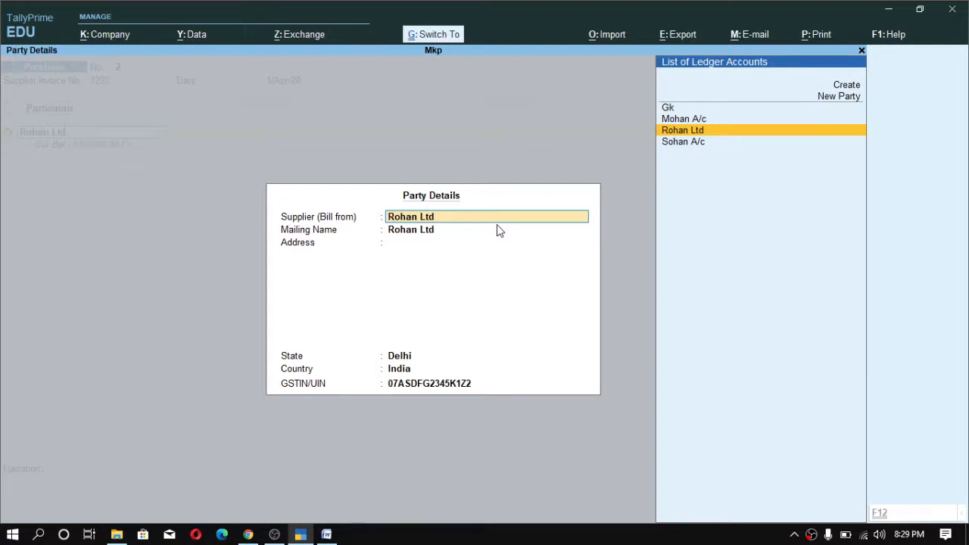
{"action": "key", "text": "ctrl+a"}
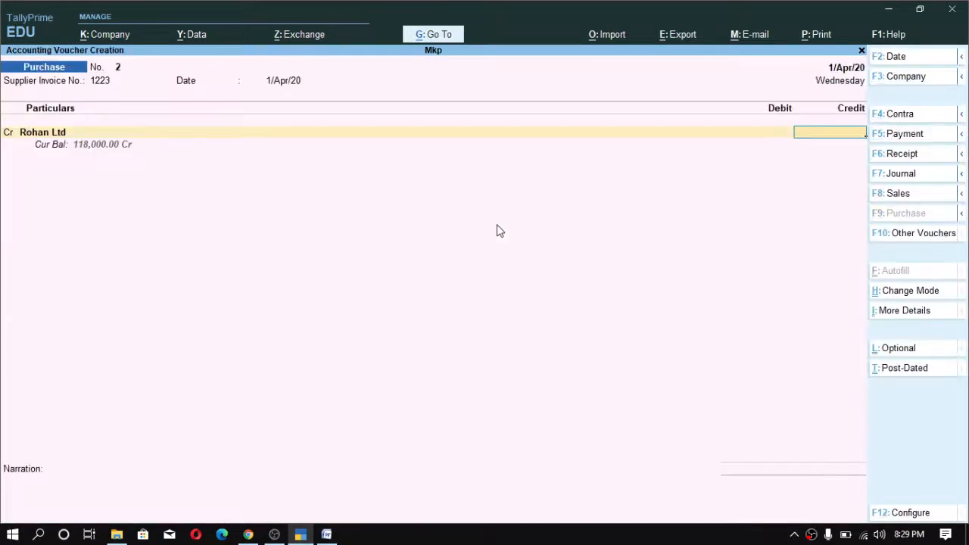
{"action": "type", "text": "118000"}
{"action": "key", "text": "Return"}
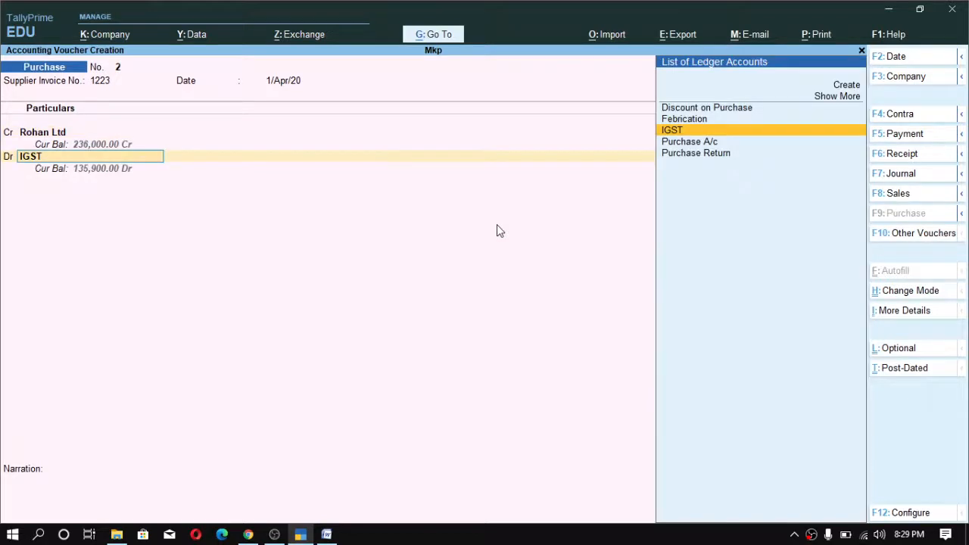
- Debit the Machinery ledger with 118000 and save the purchase voucher
{"action": "key", "text": "Up"}
{"action": "key", "text": "Up"}
{"action": "key", "text": "Up"}
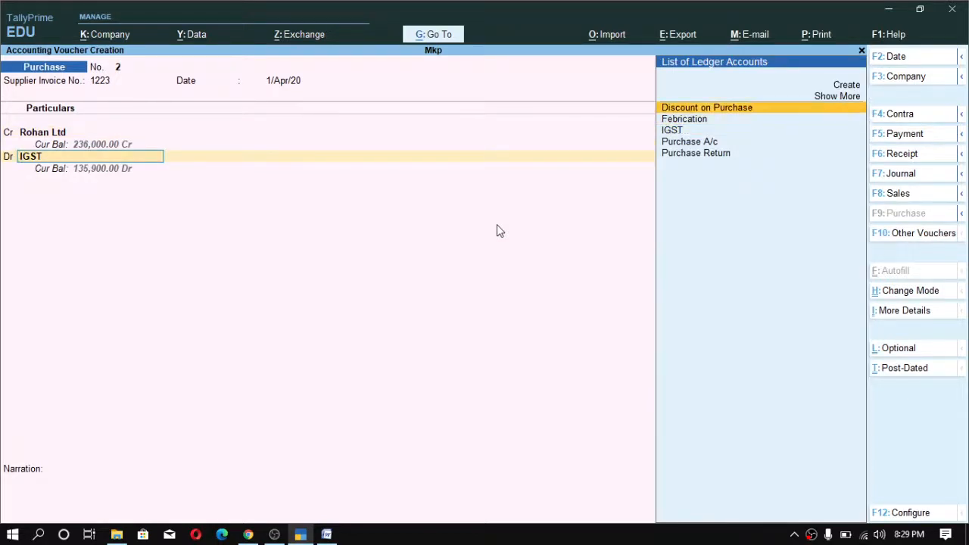
{"action": "key", "text": "Return"}
{"action": "key", "text": "Down"}
{"action": "key", "text": "Down"}
{"action": "key", "text": "Down"}
{"action": "key", "text": "Down"}
{"action": "key", "text": "Down"}
{"action": "key", "text": "Down"}
{"action": "key", "text": "Down"}
{"action": "key", "text": "Down"}
{"action": "key", "text": "Down"}
{"action": "key", "text": "Down"}
{"action": "key", "text": "Down"}
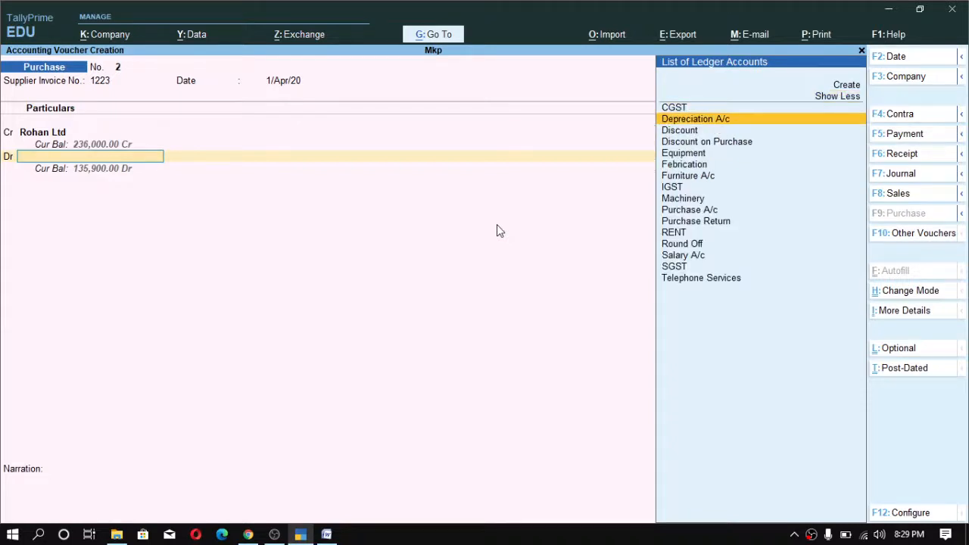
{"action": "key", "text": "Up"}
{"action": "key", "text": "Up"}
{"action": "key", "text": "Return"}
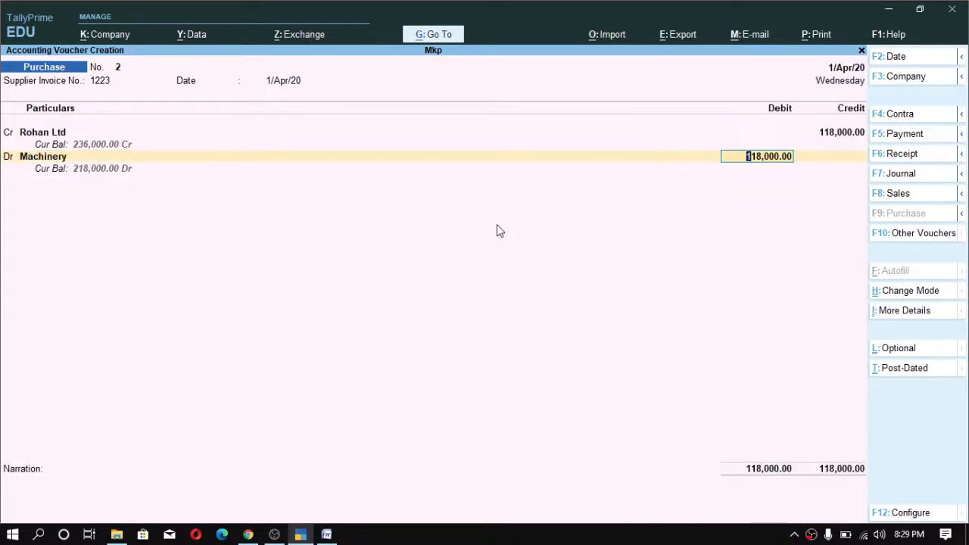
{"action": "key", "text": "Return"}
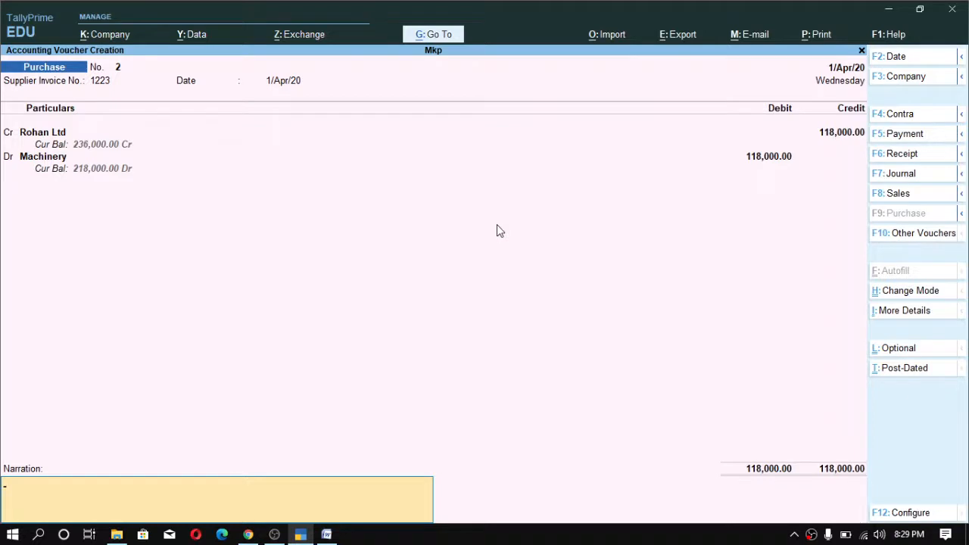
{"action": "key", "text": "Return"}
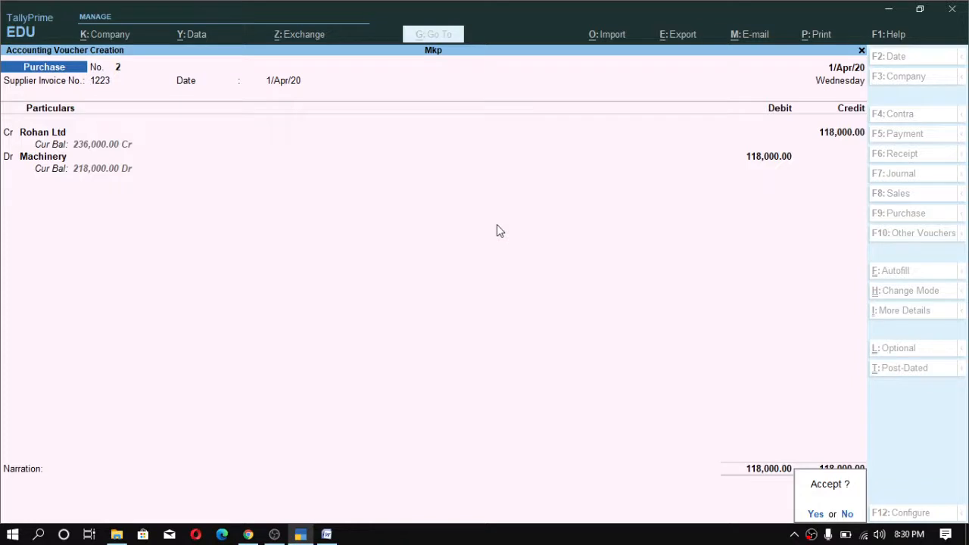
{"action": "key", "text": "Return"}
{"action": "key", "text": "Escape"}
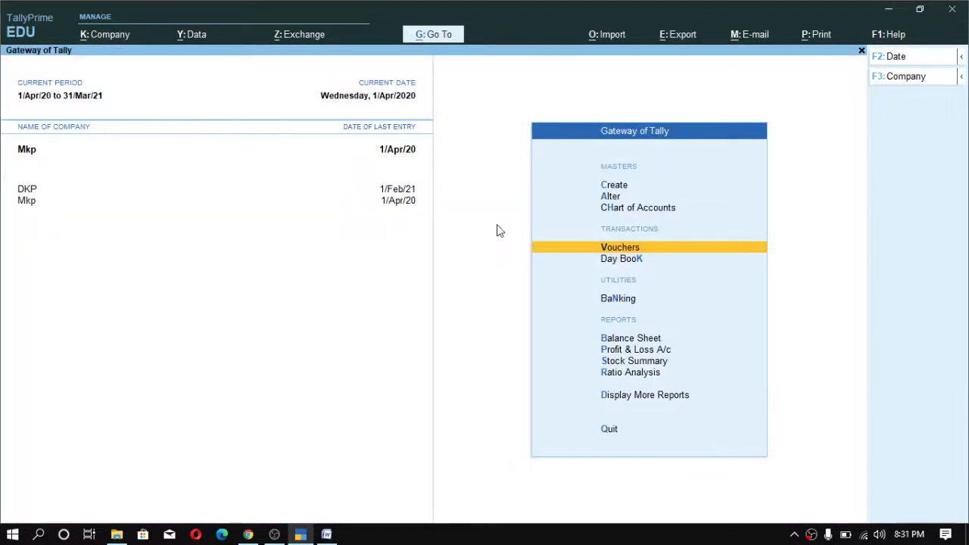
- Open the detailed Balance Sheet and examine the machinery and sundry creditors entries
{"action": "key", "text": "b"}
{"action": "key", "text": "alt+F5"}
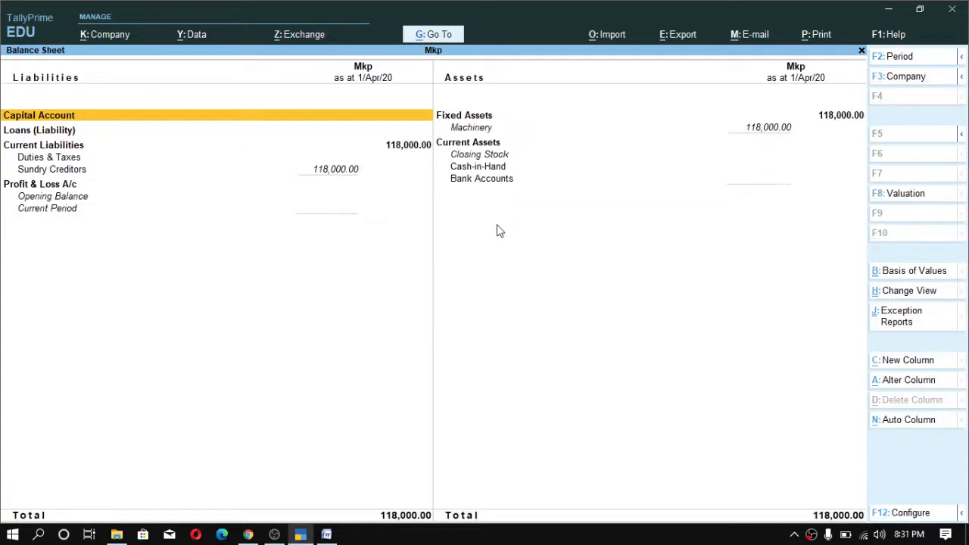
{"action": "key", "text": "Down"}
{"action": "key", "text": "Down"}
{"action": "key", "text": "Down"}
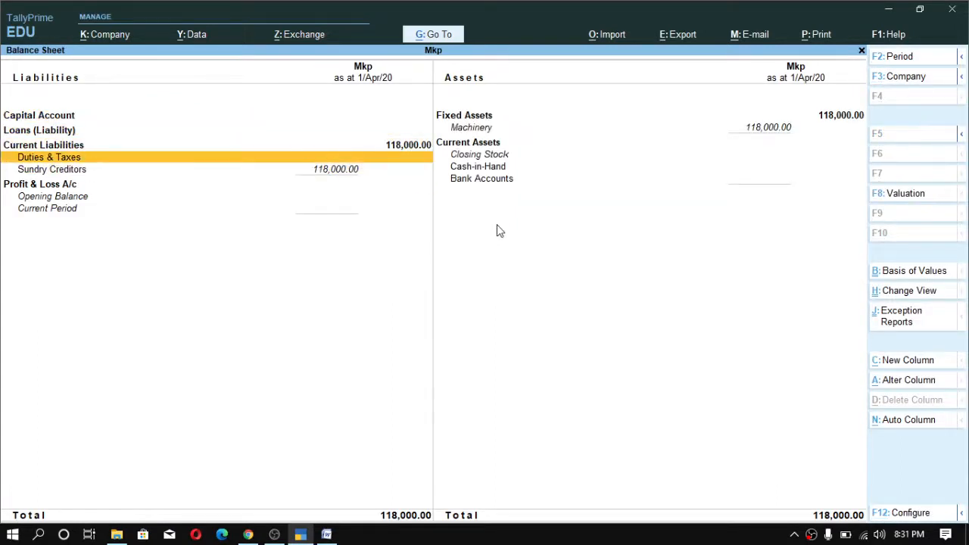
{"action": "key", "text": "Up"}
{"action": "key", "text": "Down"}
{"action": "key", "text": "Down"}
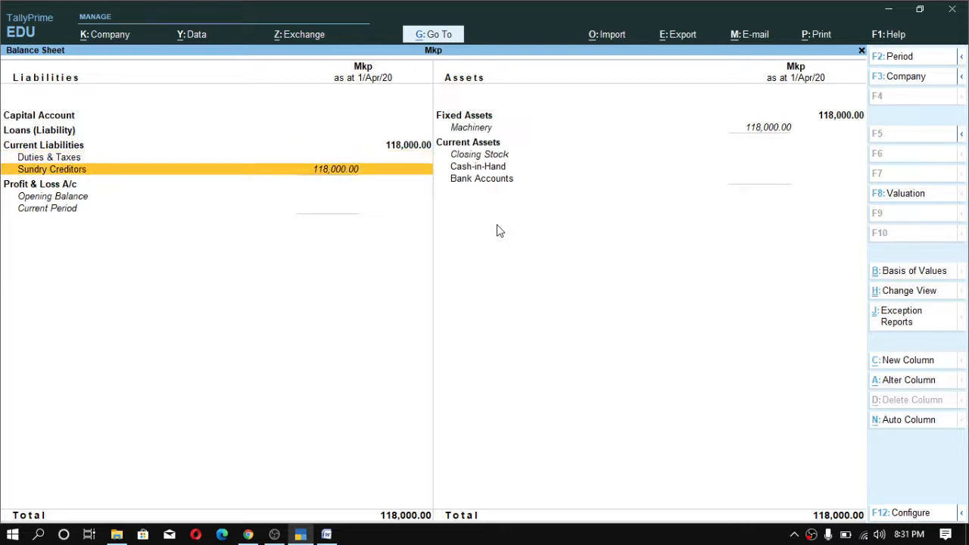
{"action": "key", "text": "Up"}
{"action": "key", "text": "Down"}
{"action": "key", "text": "Right"}
{"action": "key", "text": "Up"}
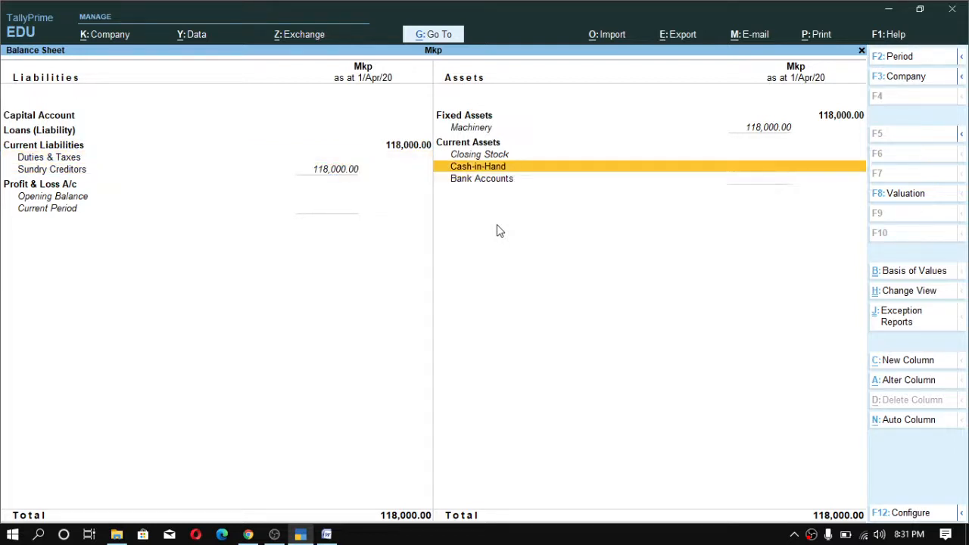
{"action": "key", "text": "Up"}
{"action": "key", "text": "Up"}
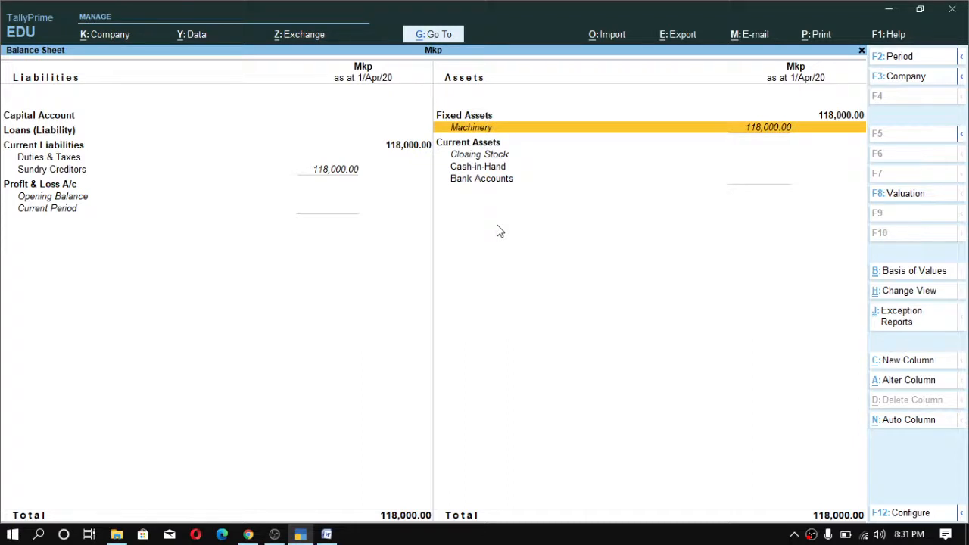
{"action": "key", "text": "Escape"}
{"action": "key", "text": "Escape"}
{"action": "key", "text": "Escape"}
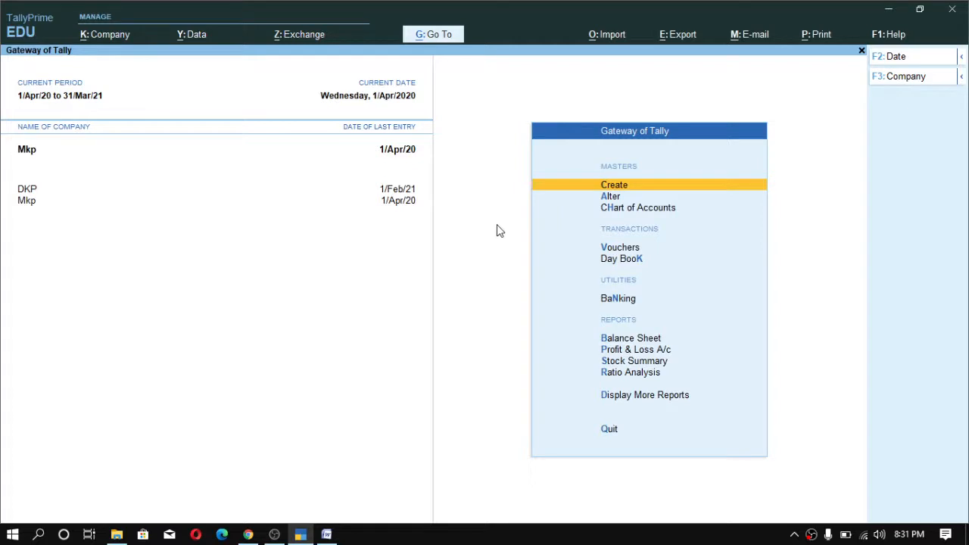
- Open the Day Book to review the recorded purchase entry
{"action": "key", "text": "ctrl"}
{"action": "key", "text": "d"}
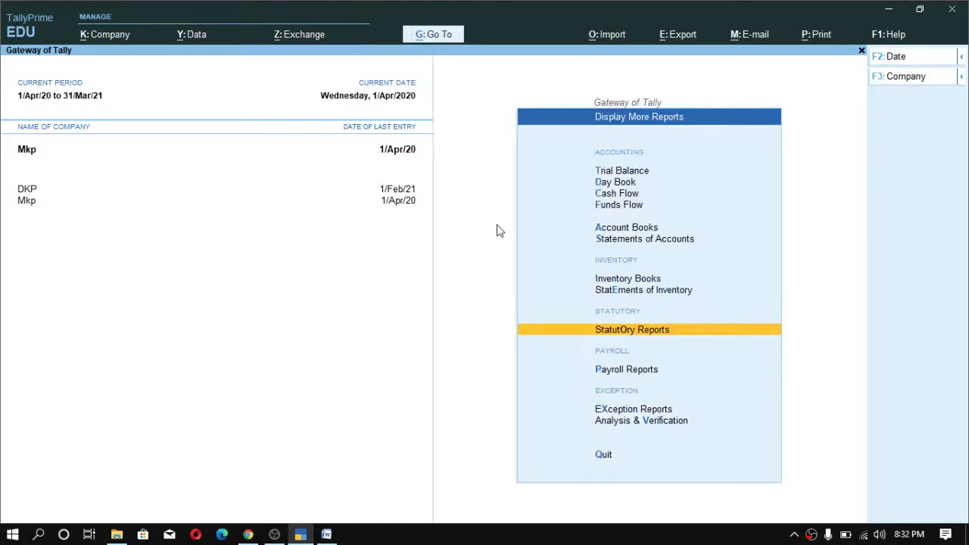
{"action": "key", "text": "d"}
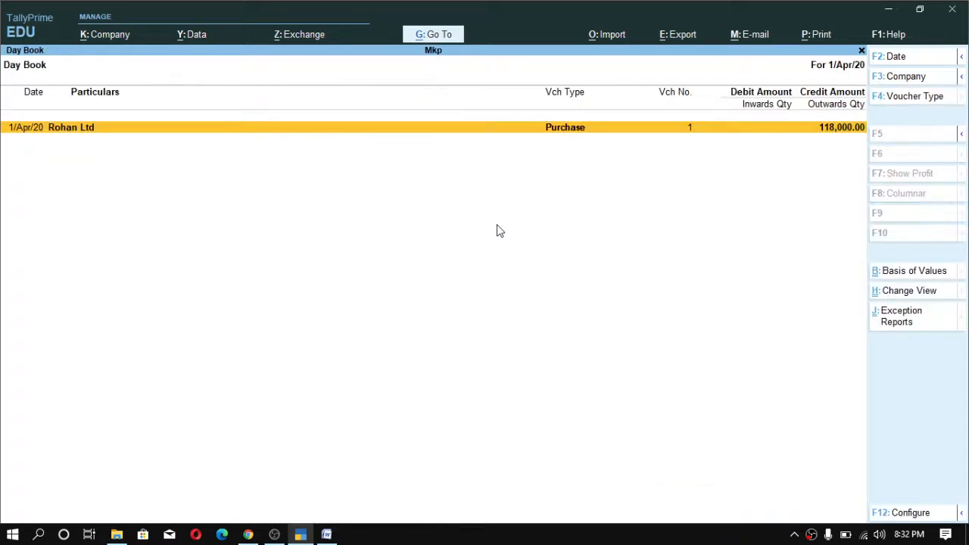
{"action": "key", "text": "Escape"}
- Open the GSTR-4 report and review the vouchers marked not relevant in this return
{"action": "key", "text": "Escape"}
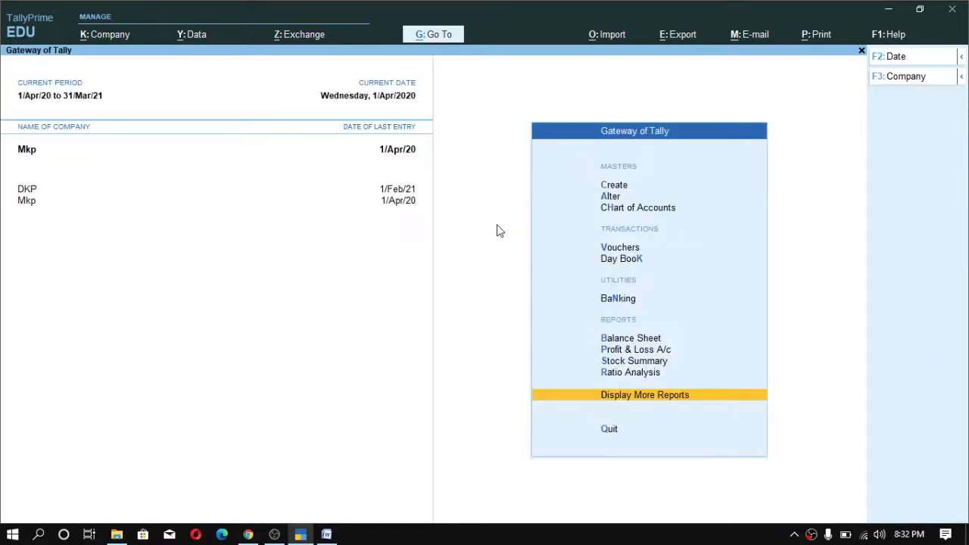
{"action": "key", "text": "Escape"}
{"action": "key", "text": "Escape"}
{"action": "key", "text": "d"}
{"action": "key", "text": "u"}
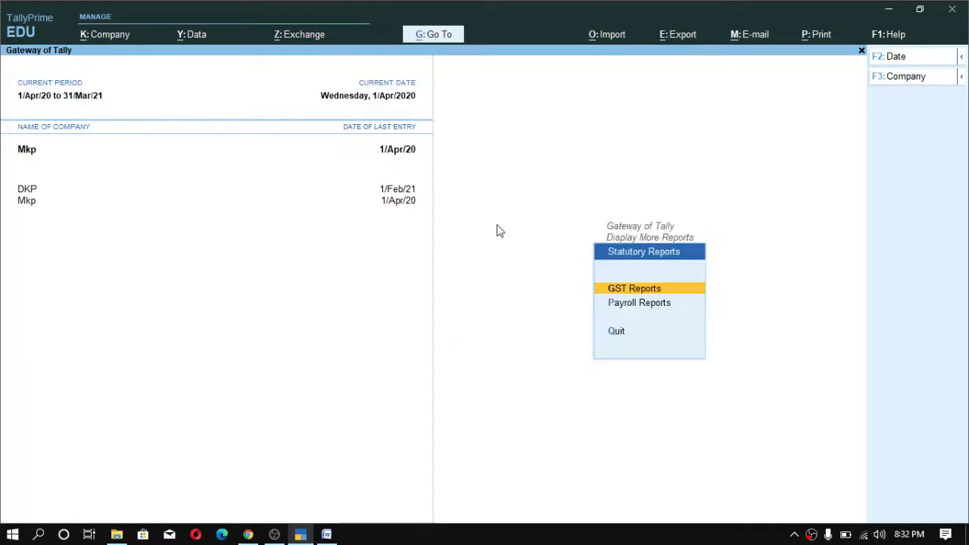
{"action": "key", "text": "Return"}
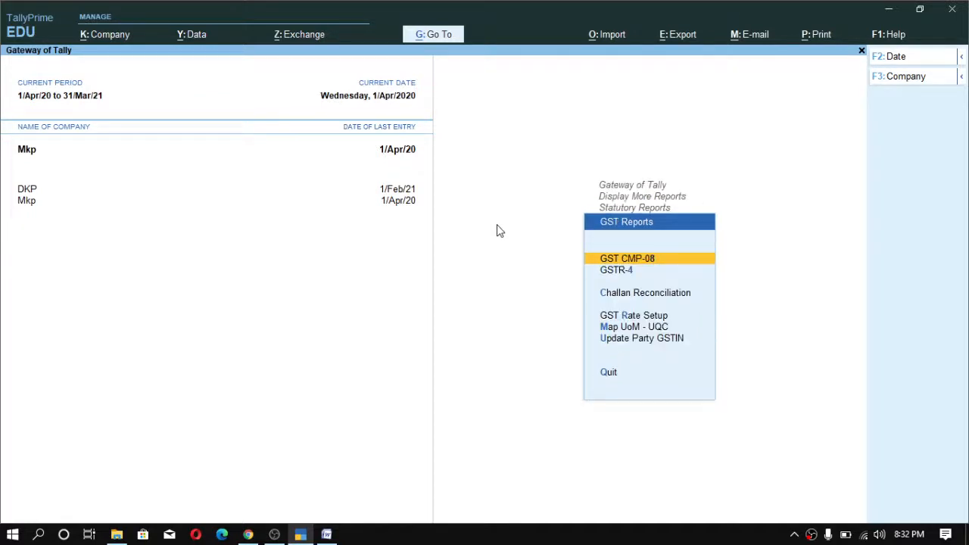
{"action": "key", "text": "Down"}
{"action": "key", "text": "Return"}
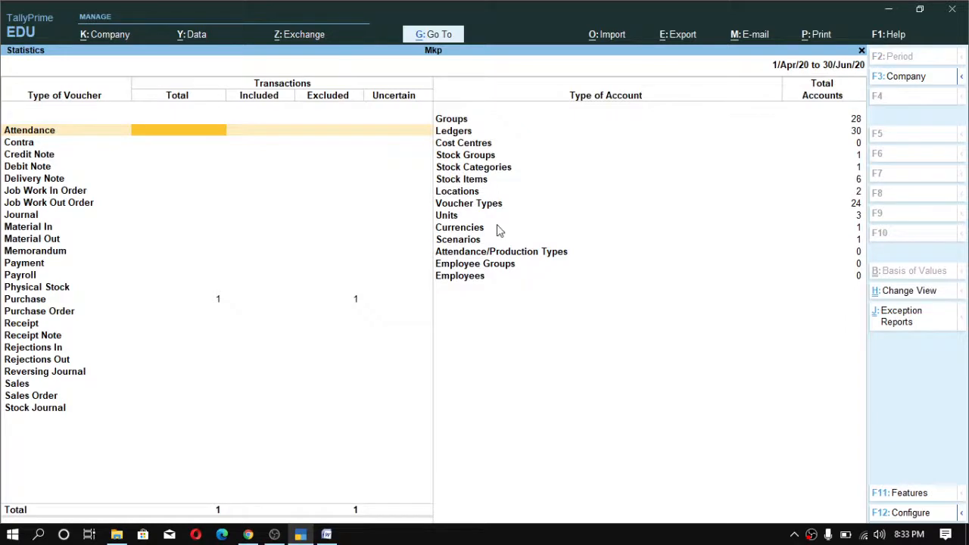
{"action": "key", "text": "Escape"}
{"action": "key", "text": "Down"}
{"action": "key", "text": "Down"}
{"action": "key", "text": "Down"}
{"action": "key", "text": "Down"}
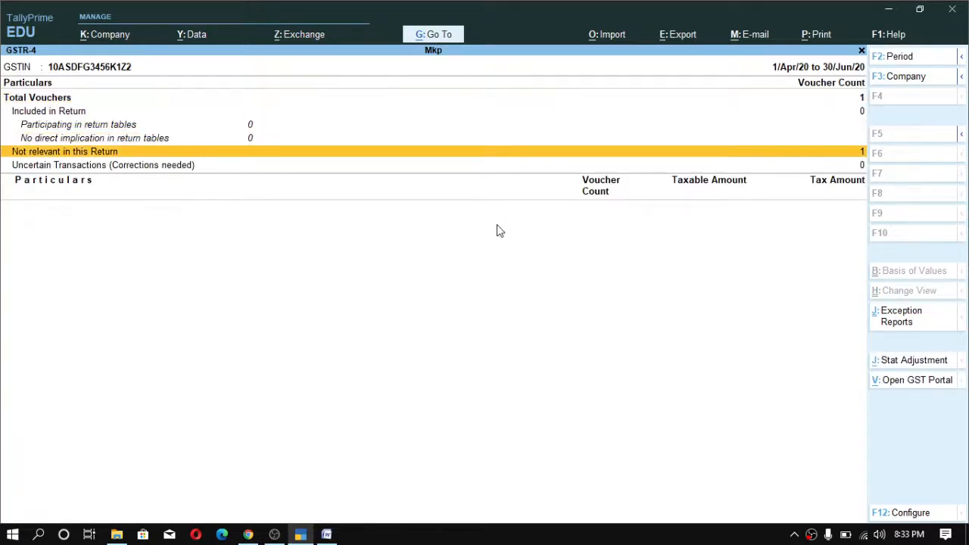
{"action": "key", "text": "Up"}
{"action": "key", "text": "Down"}
{"action": "key", "text": "Return"}
{"action": "key", "text": "Return"}
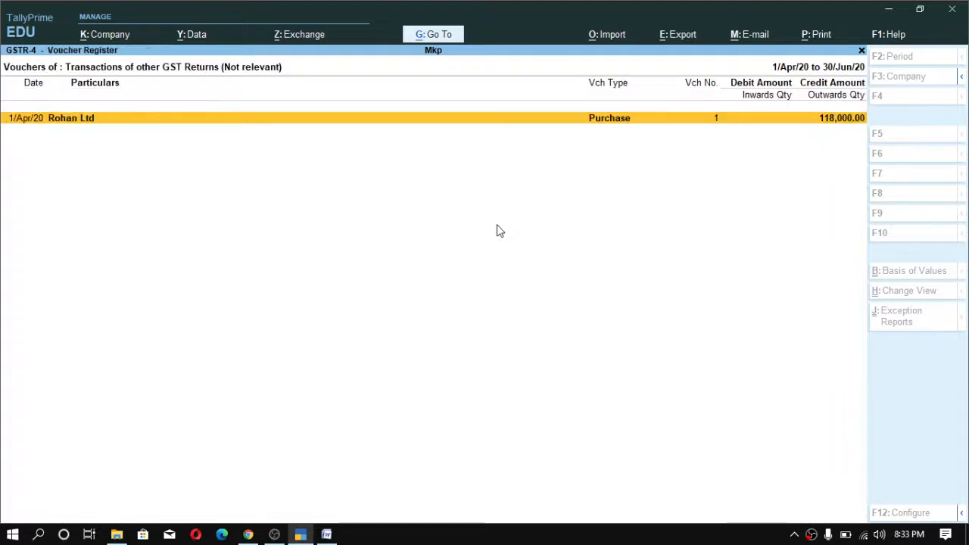
{"action": "key", "text": "Escape"}
{"action": "key", "text": "Escape"}
{"action": "key", "text": "Escape"}
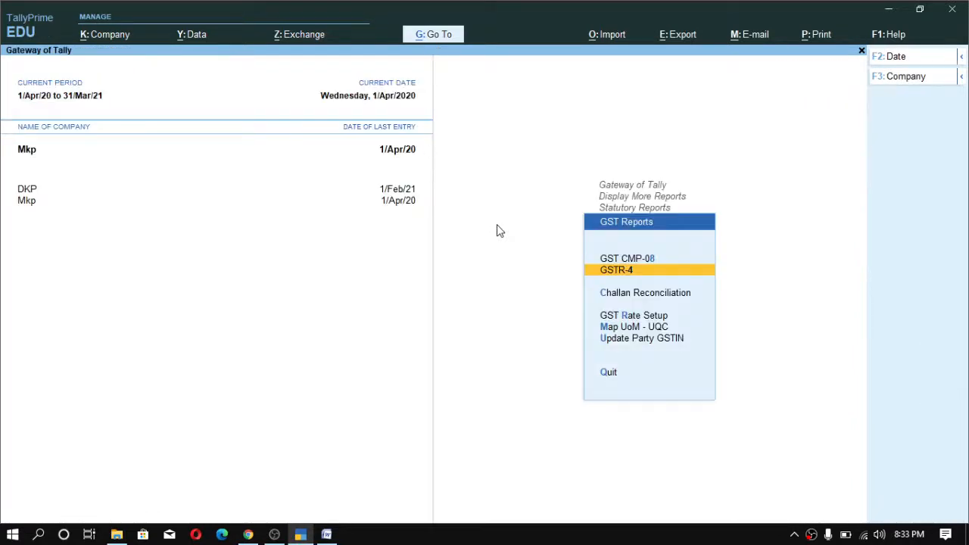
- Open the GST CMP-08 report and review the purchase vouchers included in the return
{"action": "key", "text": "Up"}
{"action": "key", "text": "Return"}
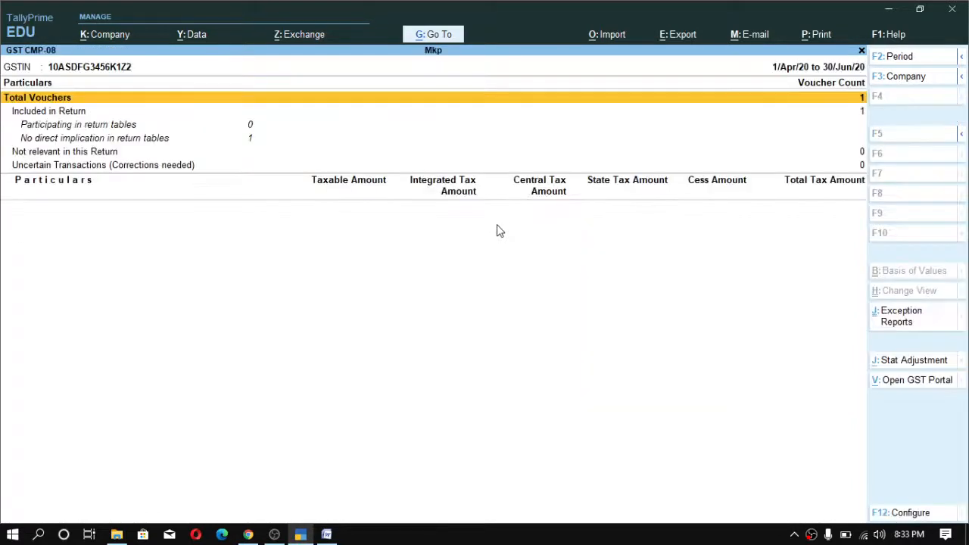
{"action": "key", "text": "Down"}
{"action": "key", "text": "Down"}
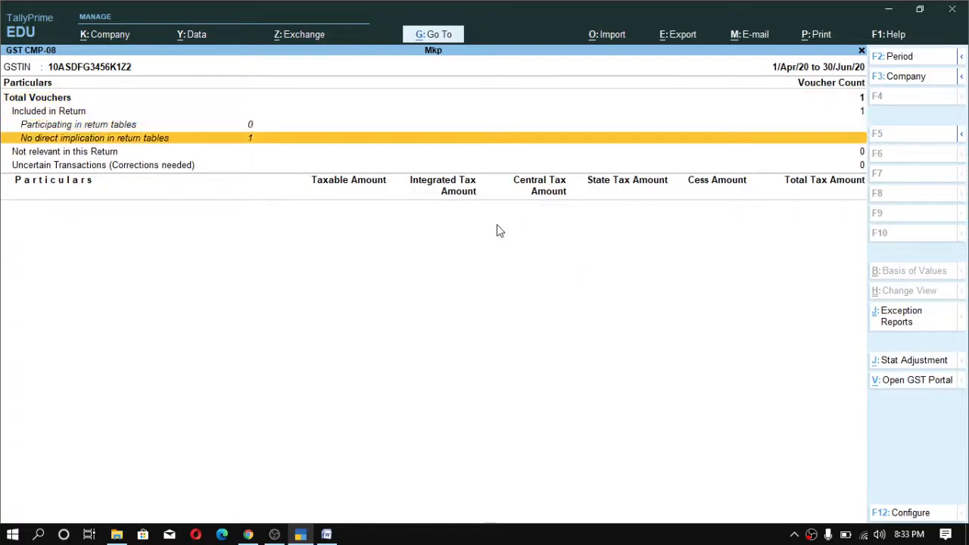
{"action": "key", "text": "Up"}
{"action": "key", "text": "Up"}
{"action": "key", "text": "Up"}
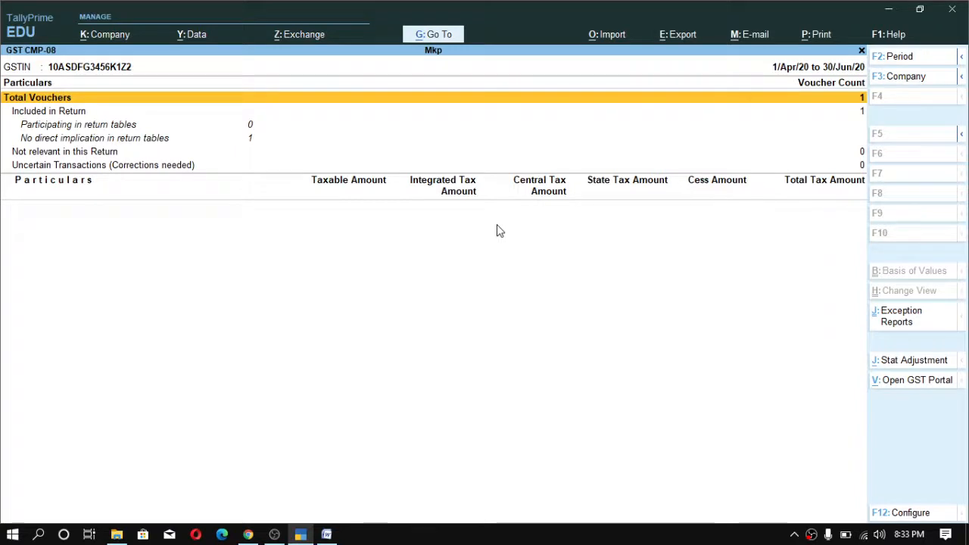
{"action": "key", "text": "Down"}
{"action": "key", "text": "Down"}
{"action": "key", "text": "Down"}
{"action": "key", "text": "Return"}
{"action": "key", "text": "Return"}
{"action": "key", "text": "Return"}
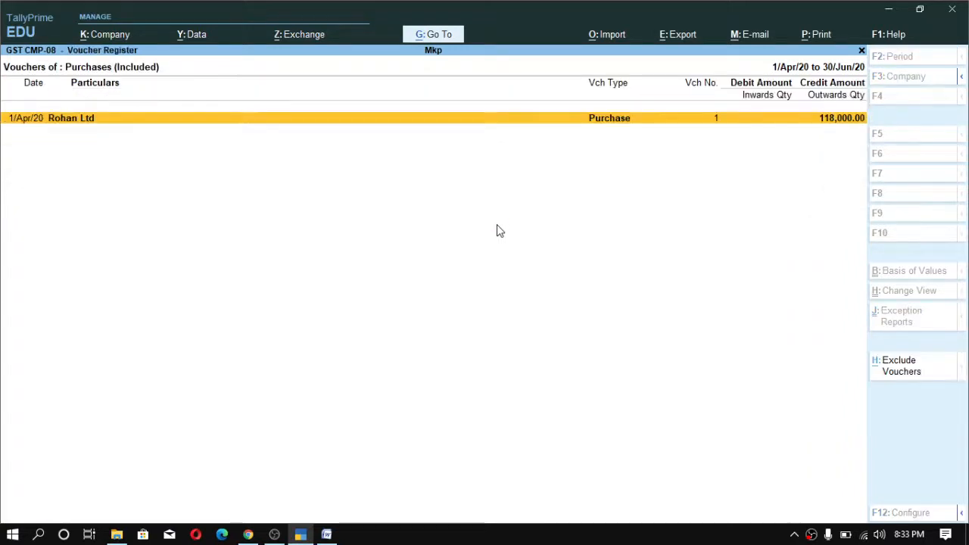
{"action": "key", "text": "Escape"}
{"action": "key", "text": "Escape"}
{"action": "key", "text": "Escape"}
{"action": "key", "text": "Escape"}
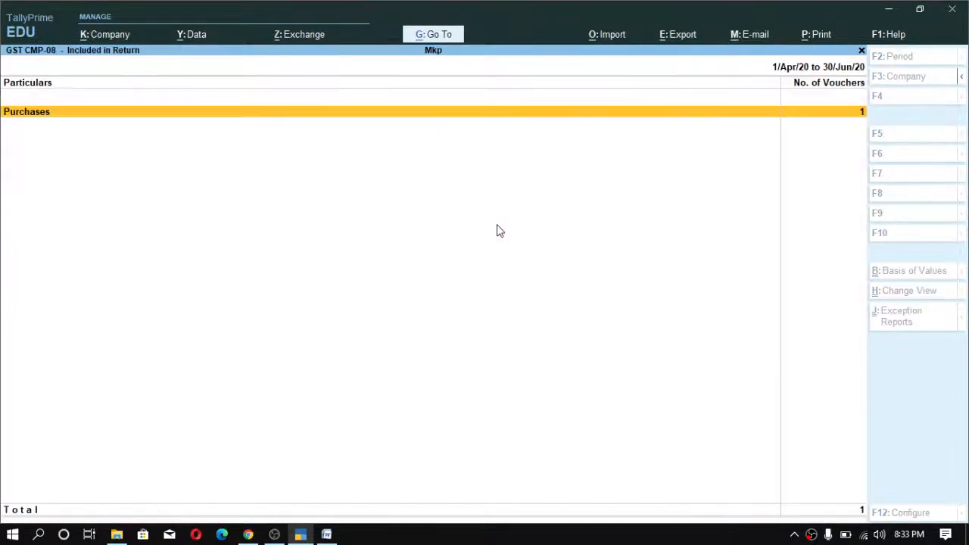
- Switch to the notes document and correct the spelling of 'Machinery(' to 'Machinery ('
{"action": "key", "text": "alt+Tab"}
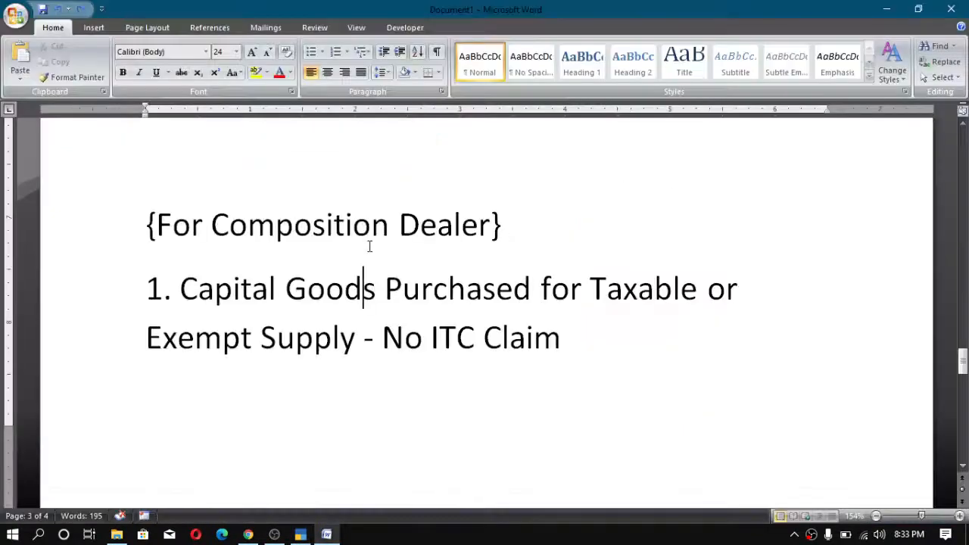
{"action": "scroll", "coordinate": [392, 346], "scroll_direction": "up", "scroll_amount": 2}
{"action": "scroll", "coordinate": [392, 346], "scroll_direction": "down", "scroll_amount": 3}
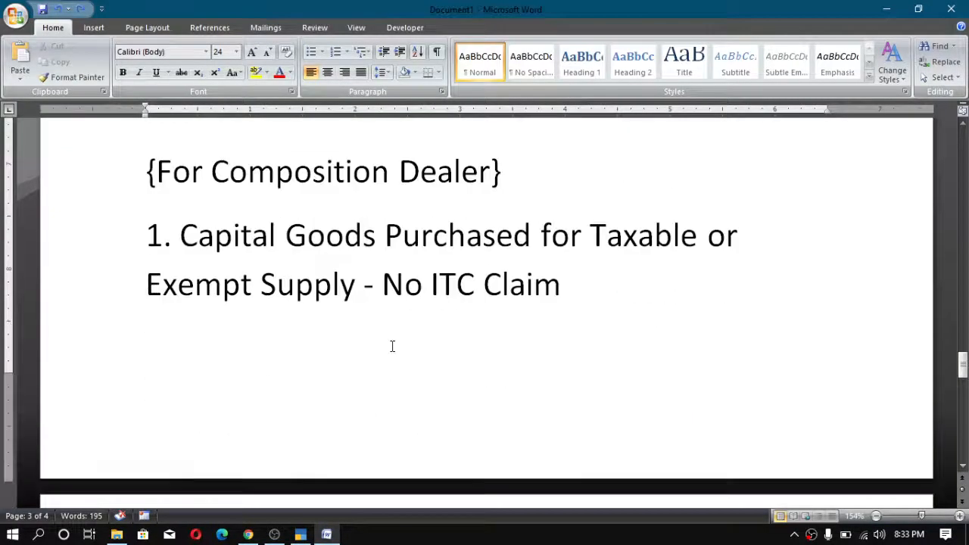
{"action": "scroll", "coordinate": [392, 346], "scroll_direction": "up", "scroll_amount": 2}
{"action": "scroll", "coordinate": [392, 346], "scroll_direction": "down", "scroll_amount": 4}
{"action": "scroll", "coordinate": [392, 346], "scroll_direction": "up", "scroll_amount": 3}
{"action": "scroll", "coordinate": [393, 346], "scroll_direction": "down", "scroll_amount": 5}
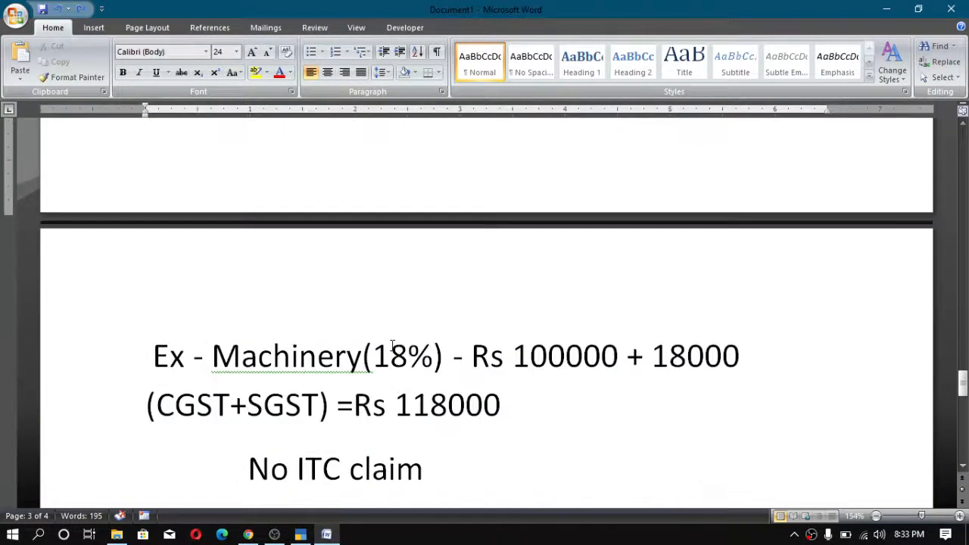
{"action": "scroll", "coordinate": [392, 346], "scroll_direction": "down", "scroll_amount": 2}
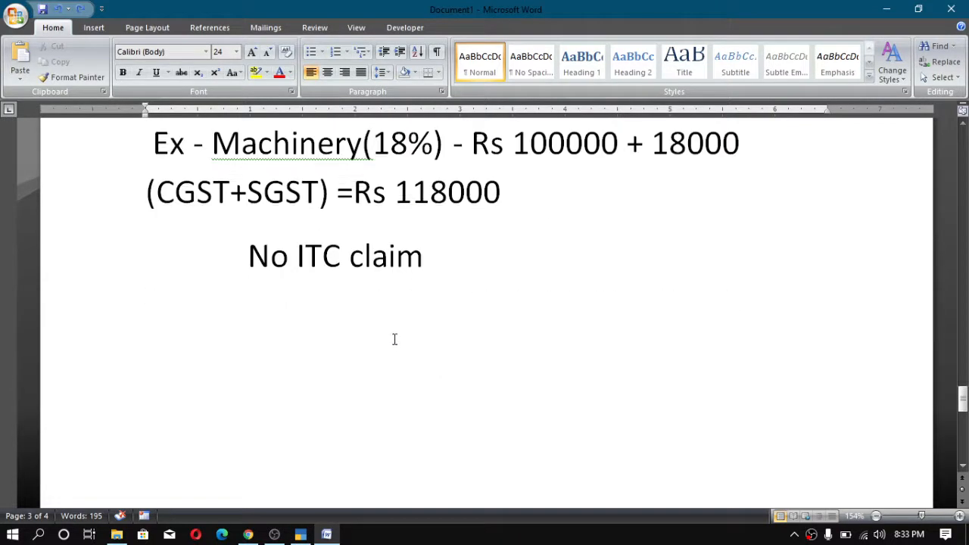
{"action": "scroll", "coordinate": [392, 341], "scroll_direction": "up", "scroll_amount": 1}
{"action": "scroll", "coordinate": [392, 341], "scroll_direction": "down", "scroll_amount": 1}
{"action": "scroll", "coordinate": [365, 340], "scroll_direction": "up", "scroll_amount": 4}
{"action": "scroll", "coordinate": [366, 340], "scroll_direction": "down", "scroll_amount": 5}
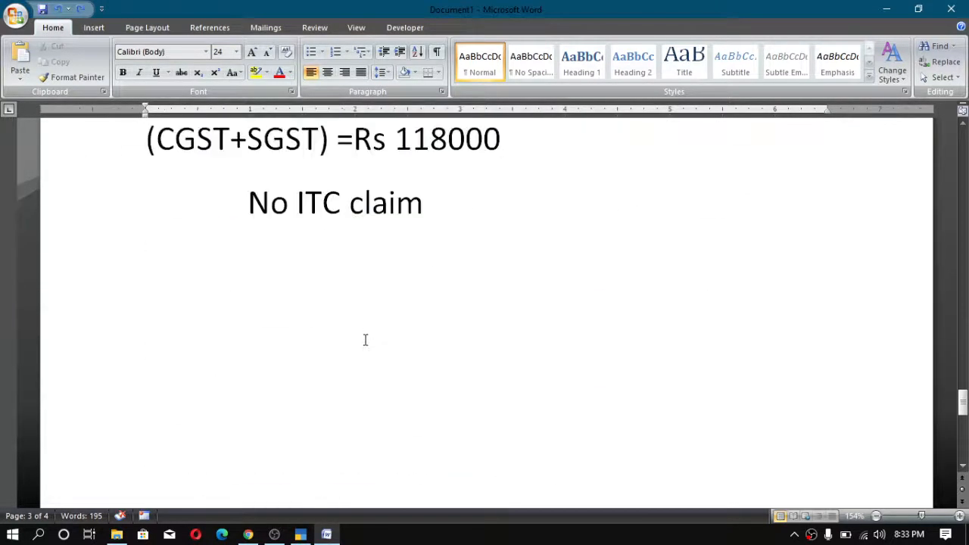
{"action": "scroll", "coordinate": [326, 239], "scroll_direction": "up", "scroll_amount": 3}
{"action": "right_click", "coordinate": [290, 315]}
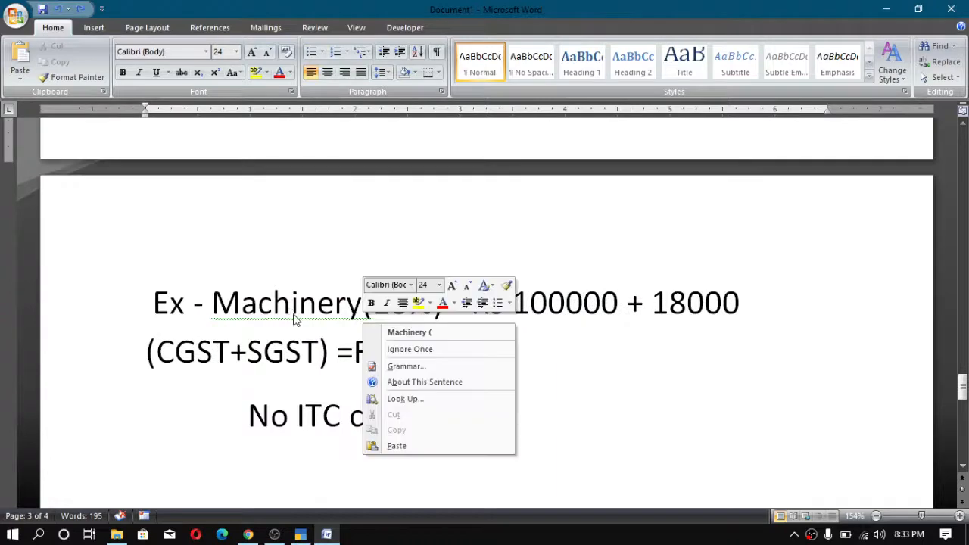
{"action": "left_click", "coordinate": [395, 334]}
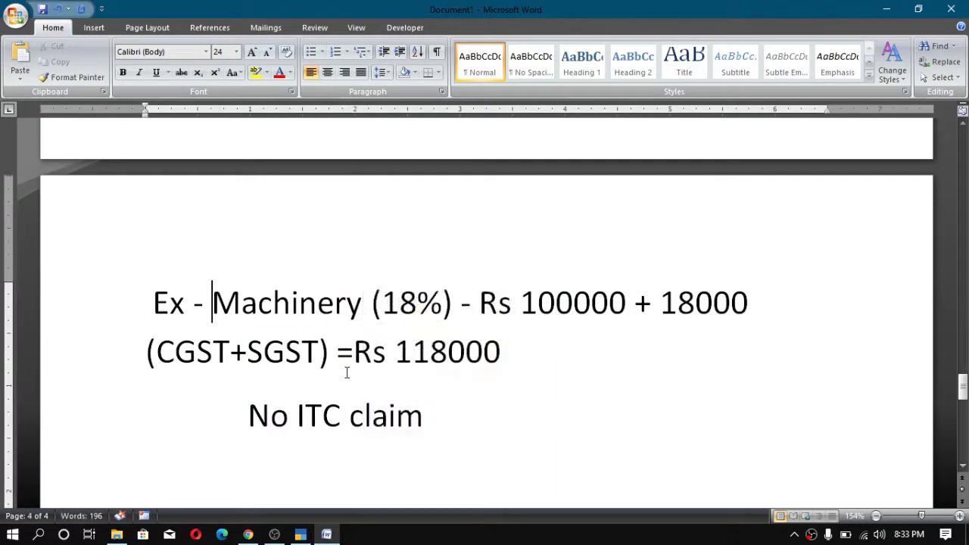
- Scroll through the notes to review the ITC claim examples for capital goods
{"action": "scroll", "coordinate": [347, 373], "scroll_direction": "up", "scroll_amount": 3}
{"action": "scroll", "coordinate": [347, 373], "scroll_direction": "down", "scroll_amount": 4}
{"action": "scroll", "coordinate": [346, 372], "scroll_direction": "up", "scroll_amount": 10}
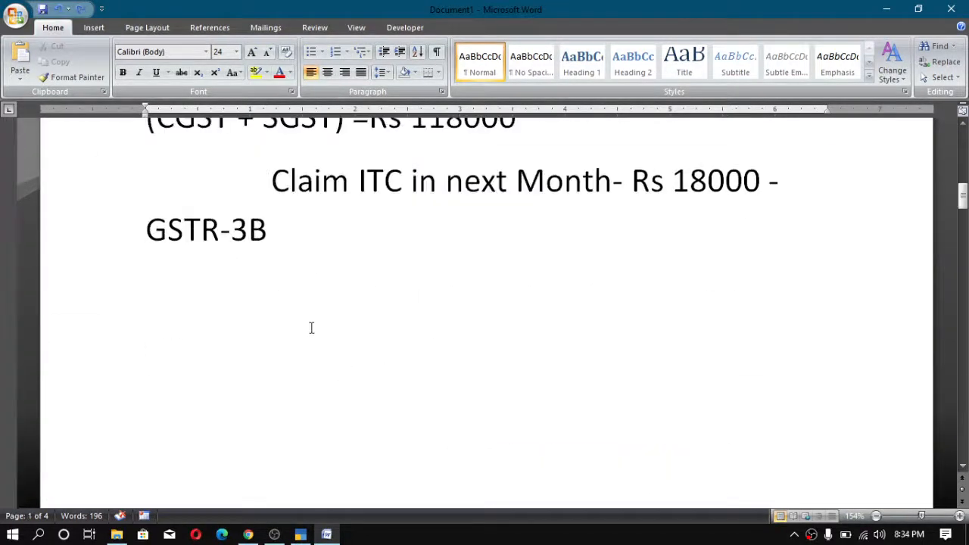
{"action": "scroll", "coordinate": [327, 356], "scroll_direction": "down", "scroll_amount": 3}
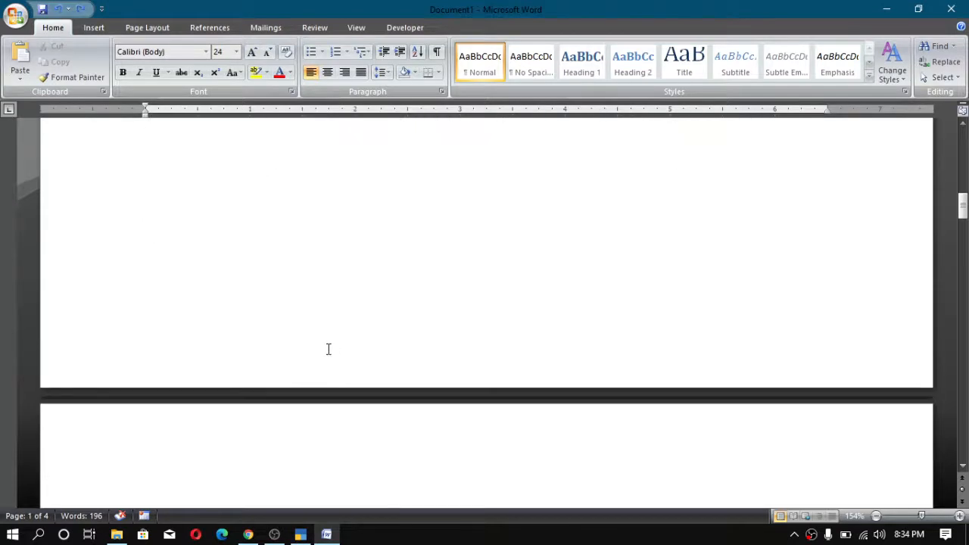
{"action": "scroll", "coordinate": [329, 342], "scroll_direction": "down", "scroll_amount": 10}
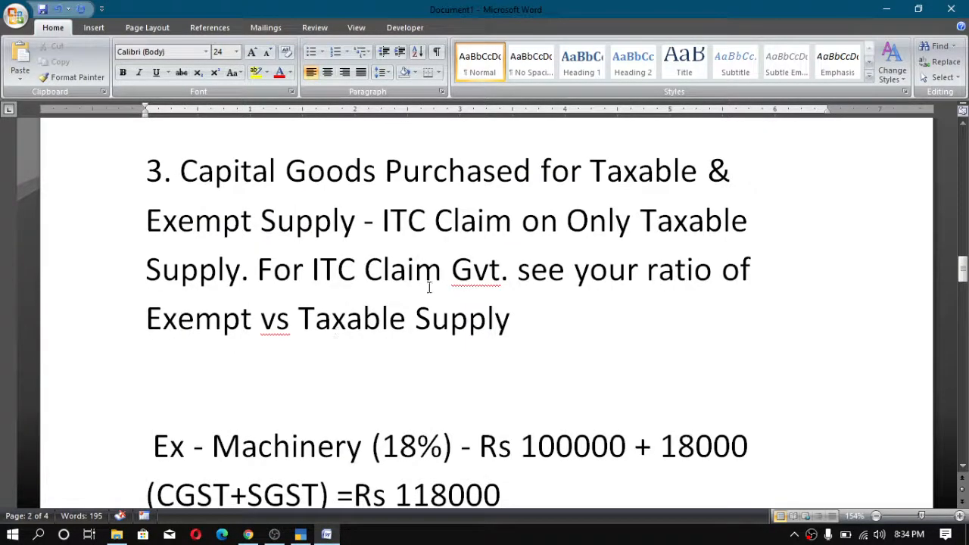
{"action": "scroll", "coordinate": [328, 329], "scroll_direction": "down", "scroll_amount": 10}
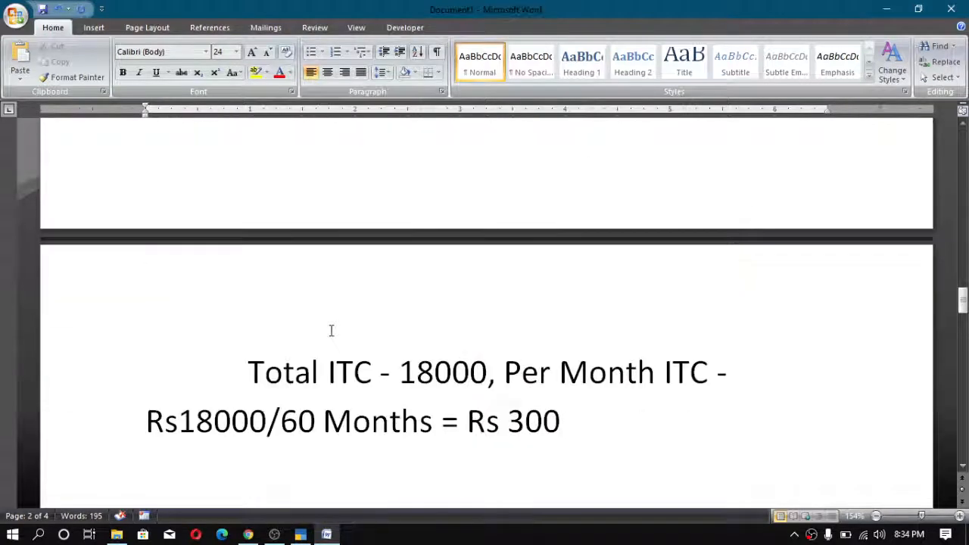
{"action": "scroll", "coordinate": [341, 321], "scroll_direction": "up", "scroll_amount": 5}
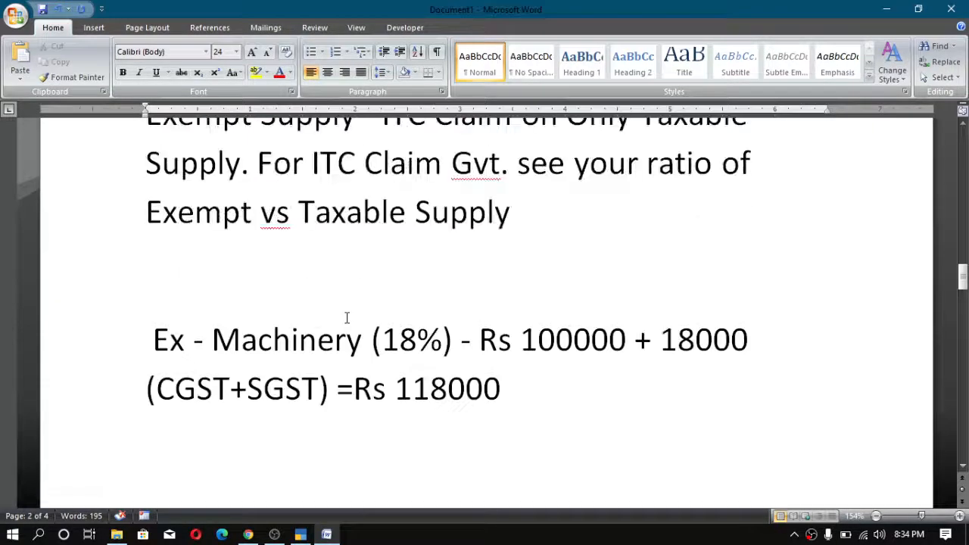
{"action": "scroll", "coordinate": [355, 331], "scroll_direction": "down", "scroll_amount": 5}
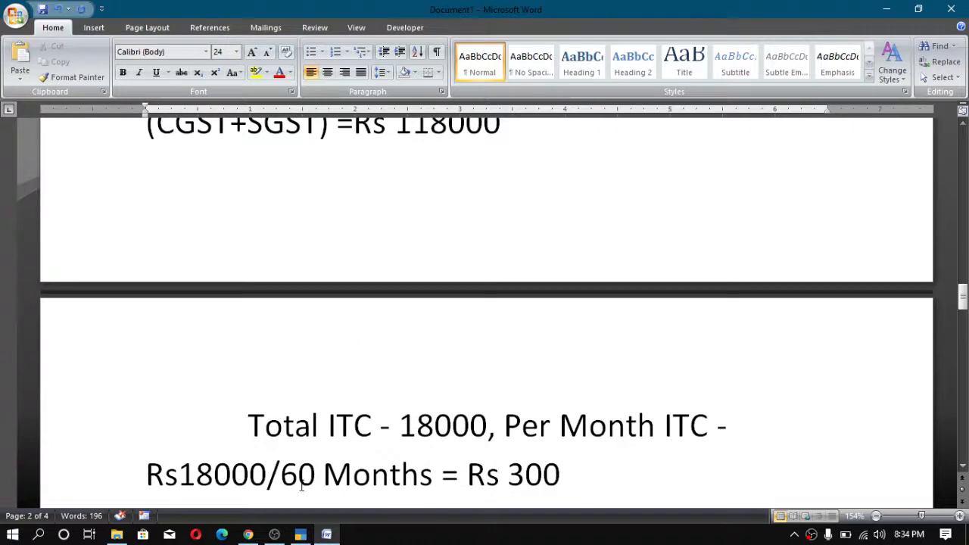